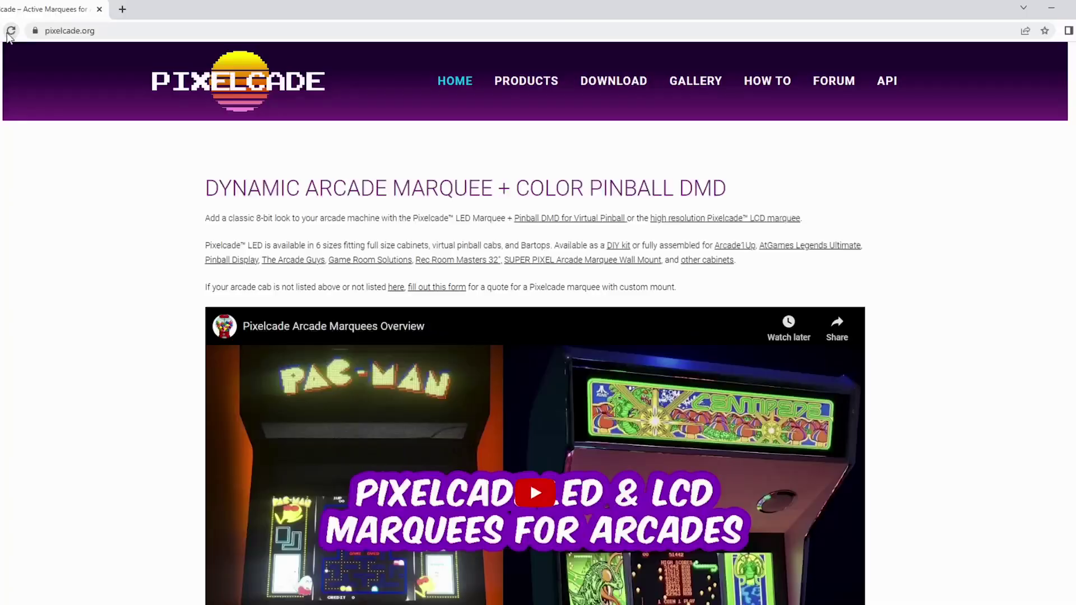
Reload the pixelcade.org home page and open the Pixelcade Pinball DMD download page.
{"action": "left_click", "coordinate": [9, 30]}
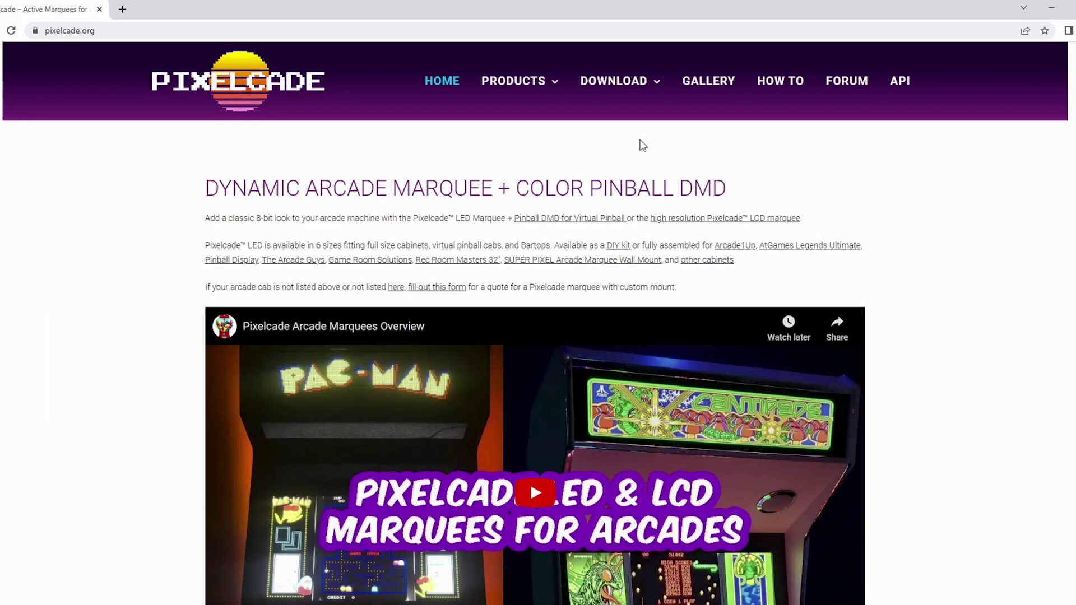
{"action": "mouse_move", "coordinate": [635, 96]}
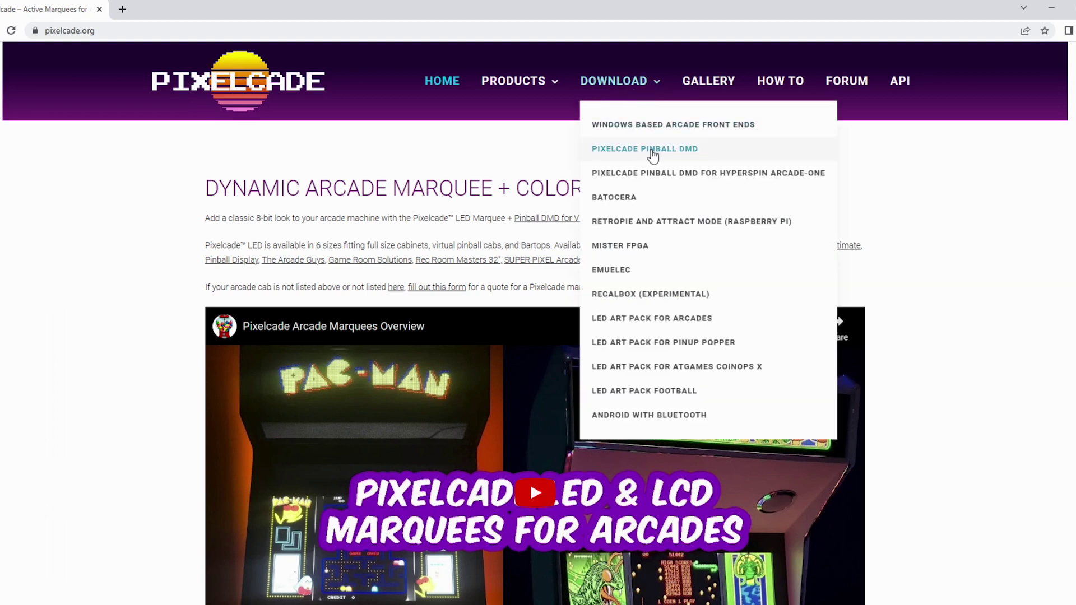
{"action": "left_click", "coordinate": [653, 154]}
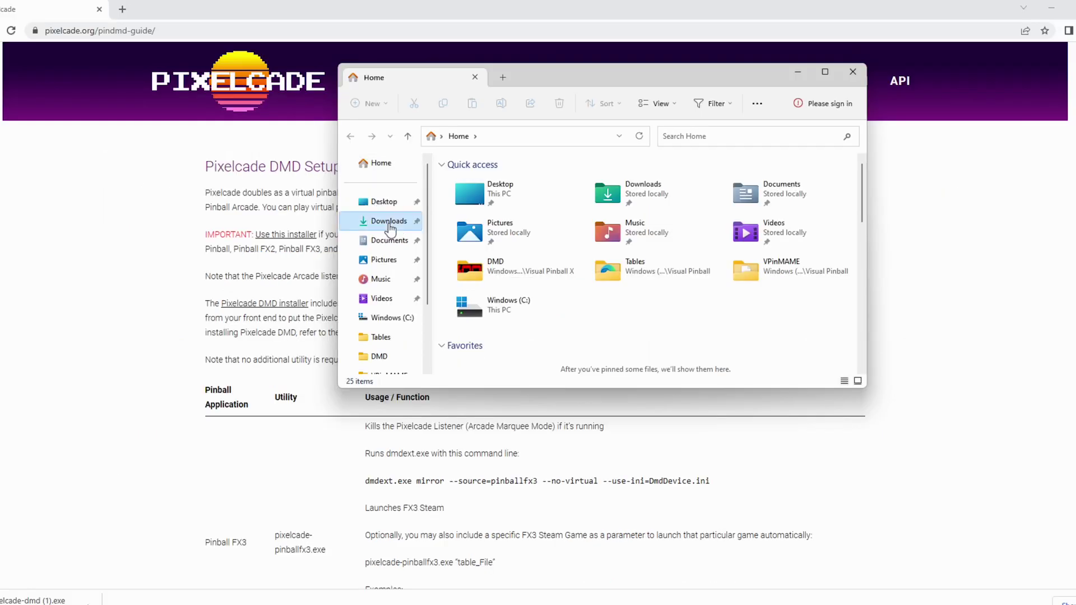
Launch the pixelcade-dmd installer from the Downloads folder in File Explorer.
{"action": "left_click", "coordinate": [389, 222]}
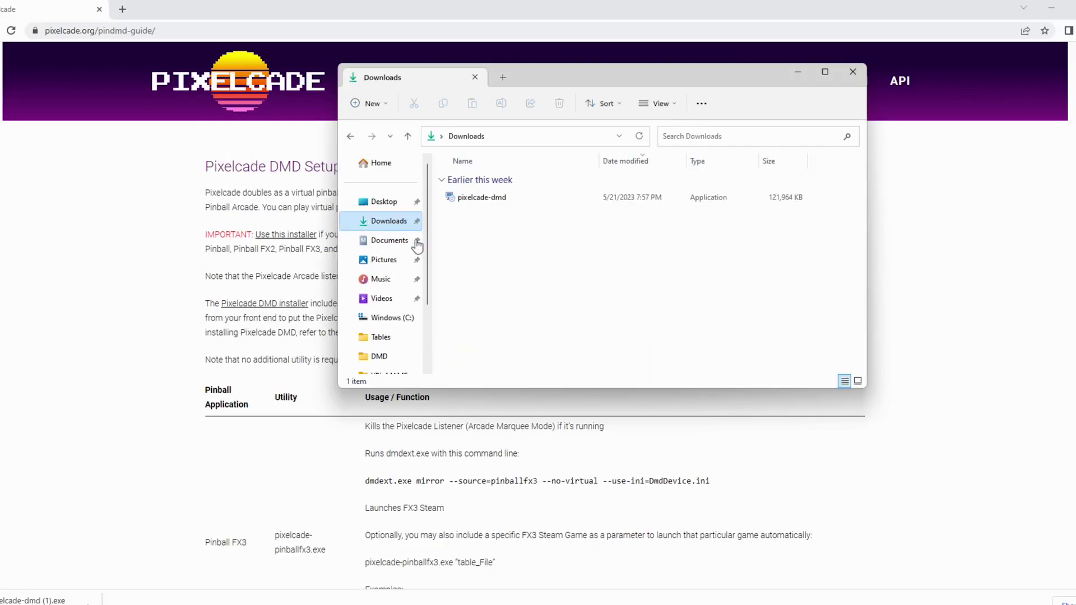
{"action": "left_click", "coordinate": [484, 199]}
{"action": "double_click", "coordinate": [475, 198]}
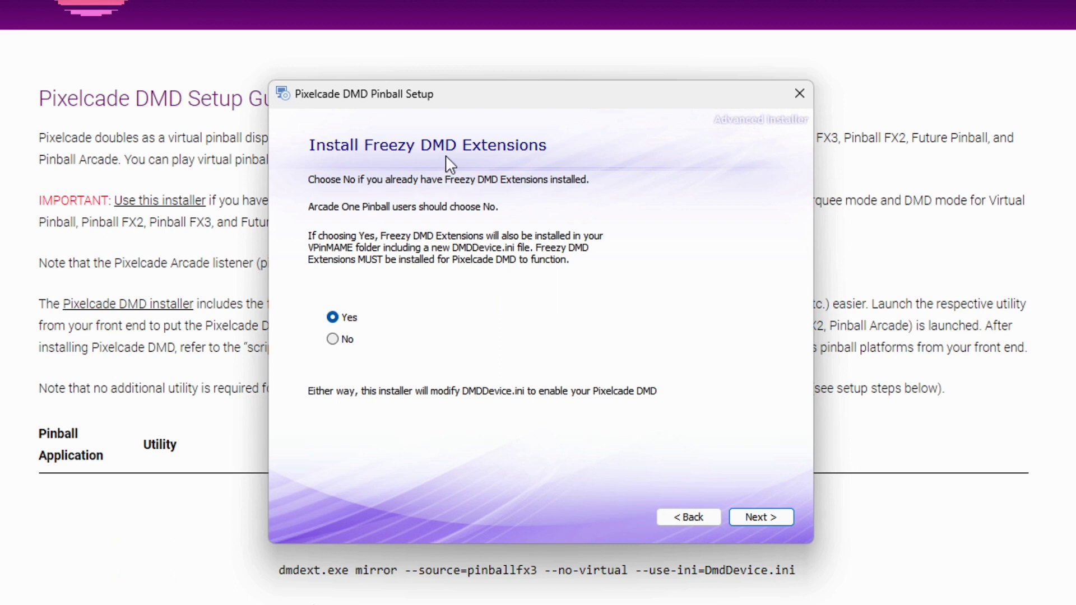
Choose Yes for installing Freezy DMD Extensions and continue past the important VPinMAME notice.
{"action": "left_click", "coordinate": [333, 340]}
{"action": "left_click", "coordinate": [345, 325]}
{"action": "left_click", "coordinate": [776, 517]}
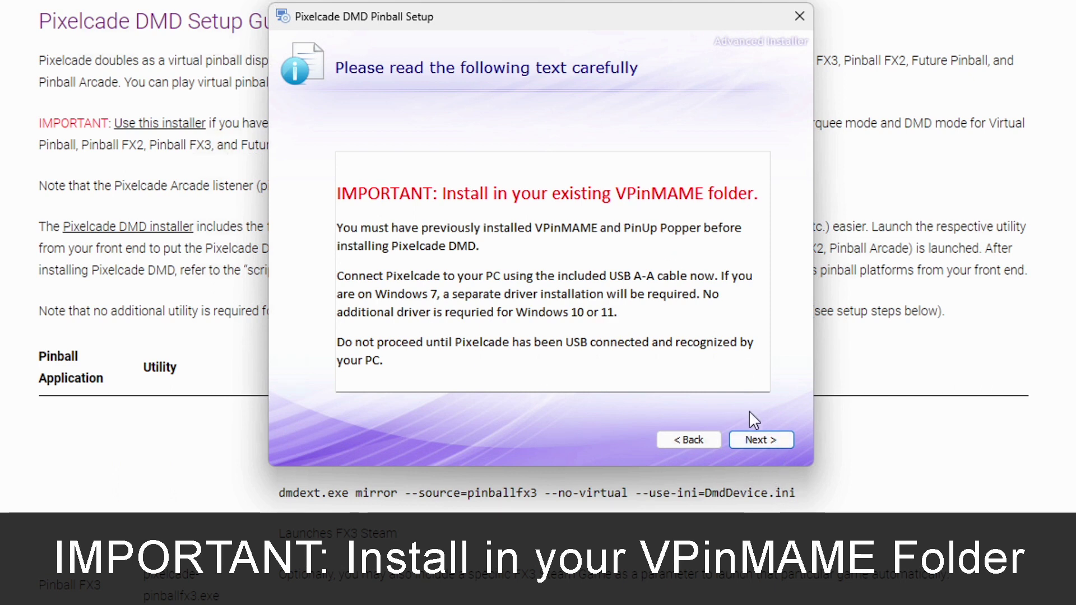
{"action": "left_click", "coordinate": [756, 439]}
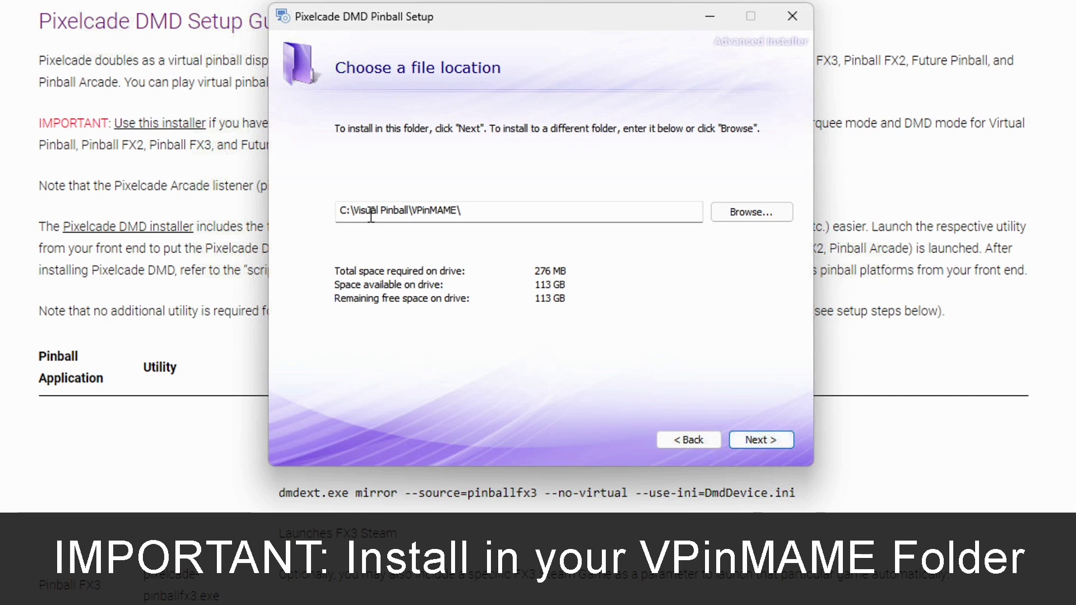
Keep C:\Visual Pinball\VPinMAME\ as the install folder and start the installation, allowing pixelcade-dmd.exe to make changes to the device.
{"action": "left_click_drag", "start_coordinate": [413, 212], "coordinate": [457, 212]}
{"action": "left_click", "coordinate": [505, 212]}
{"action": "left_click", "coordinate": [734, 218]}
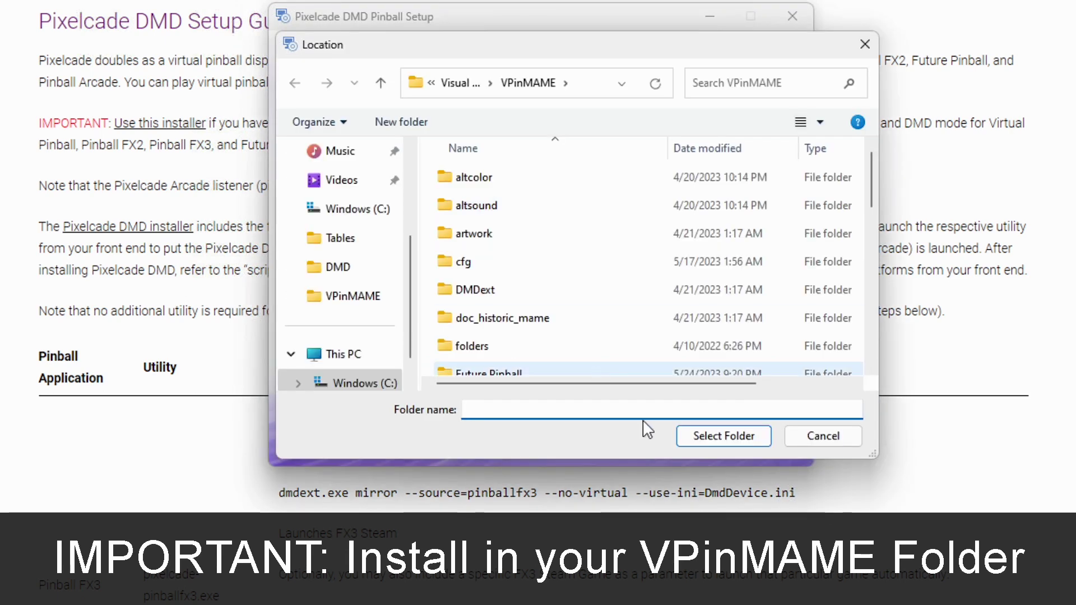
{"action": "left_click", "coordinate": [813, 435]}
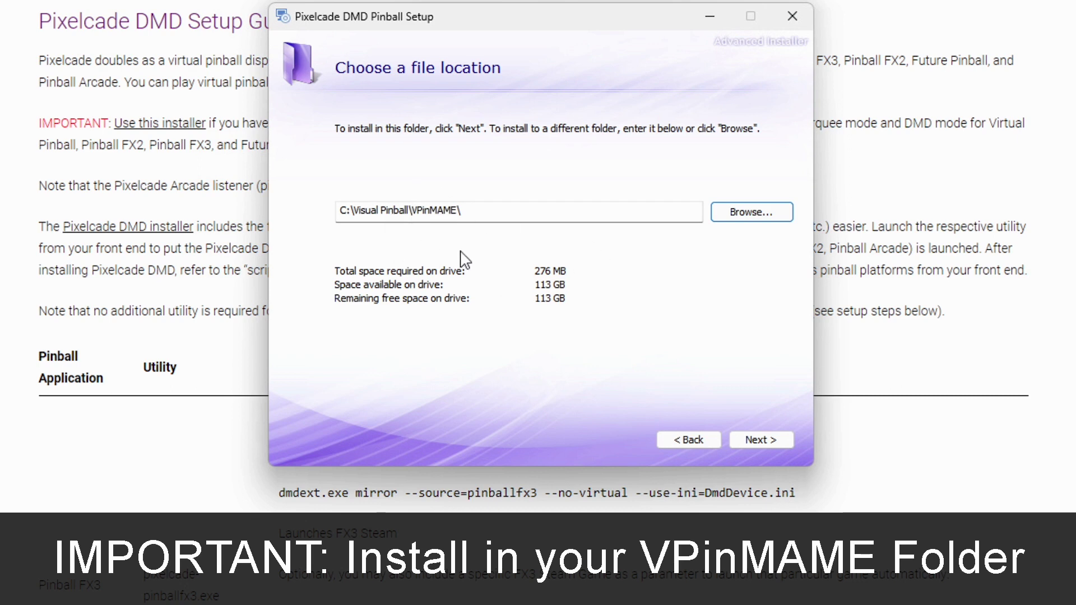
{"action": "left_click", "coordinate": [482, 214]}
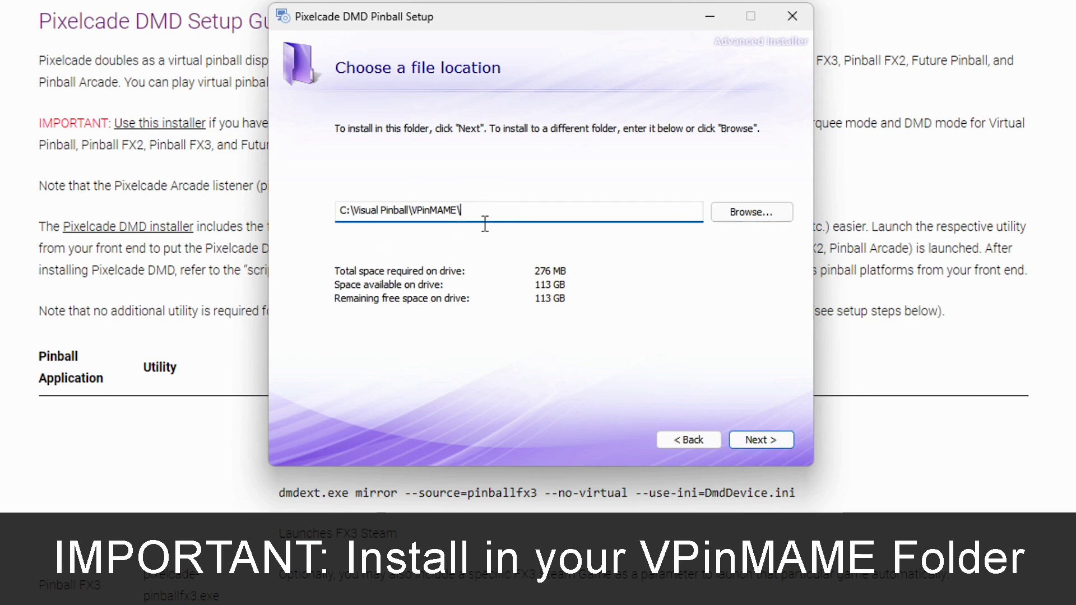
{"action": "left_click", "coordinate": [752, 436]}
{"action": "left_click", "coordinate": [755, 438]}
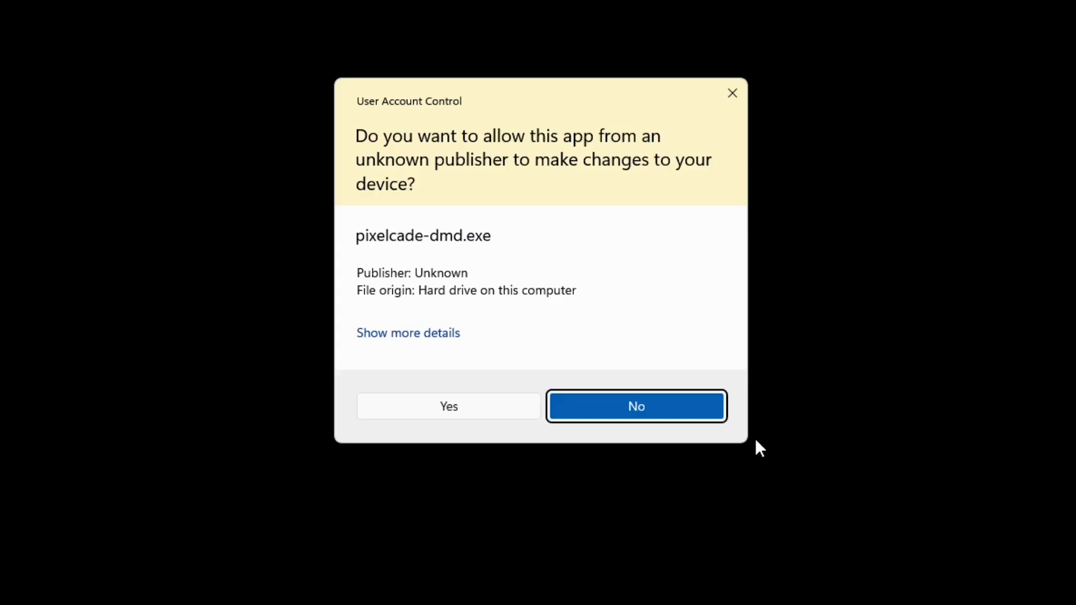
{"action": "left_click", "coordinate": [504, 414]}
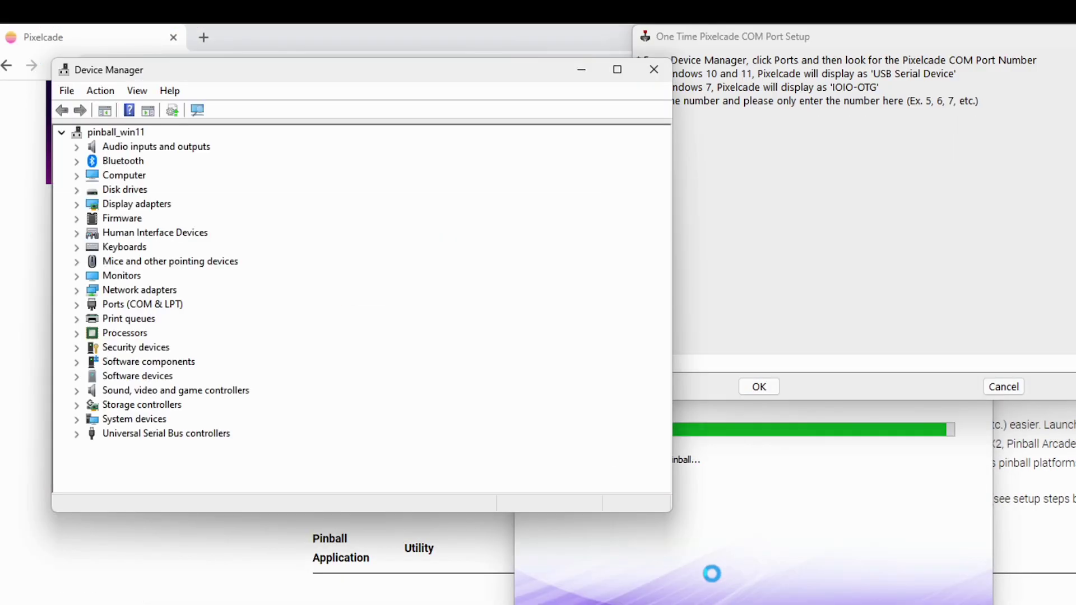
Place Device Manager beside the COM port setup window and find the USB Serial Device's COM number under Ports (COM & LPT).
{"action": "left_click_drag", "start_coordinate": [479, 68], "coordinate": [423, 57]}
{"action": "left_click", "coordinate": [768, 38]}
{"action": "left_click_drag", "start_coordinate": [852, 34], "coordinate": [853, 56]}
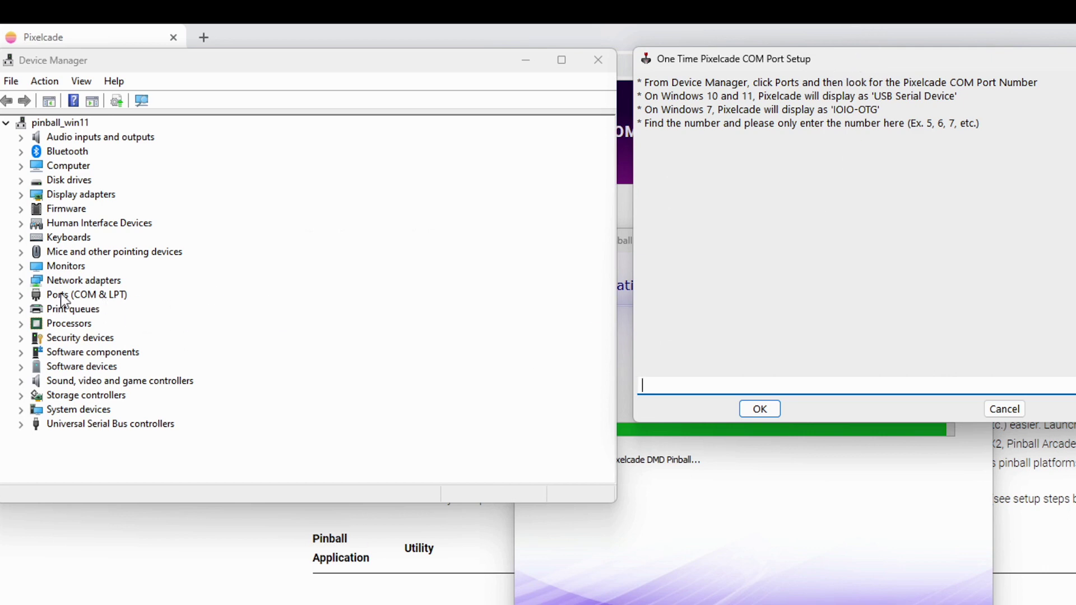
{"action": "double_click", "coordinate": [81, 297]}
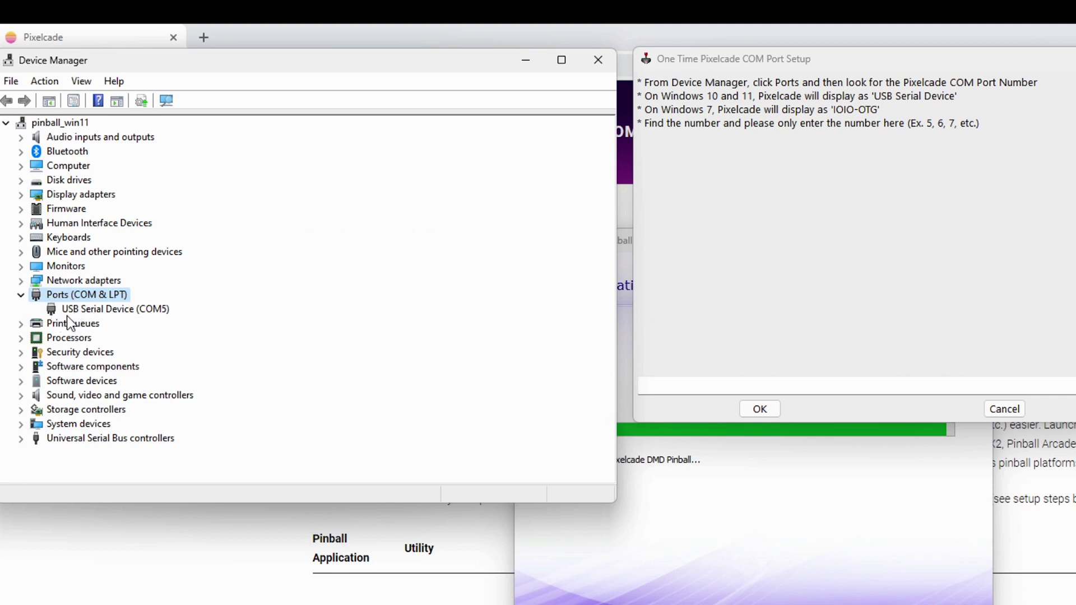
{"action": "left_click", "coordinate": [130, 314]}
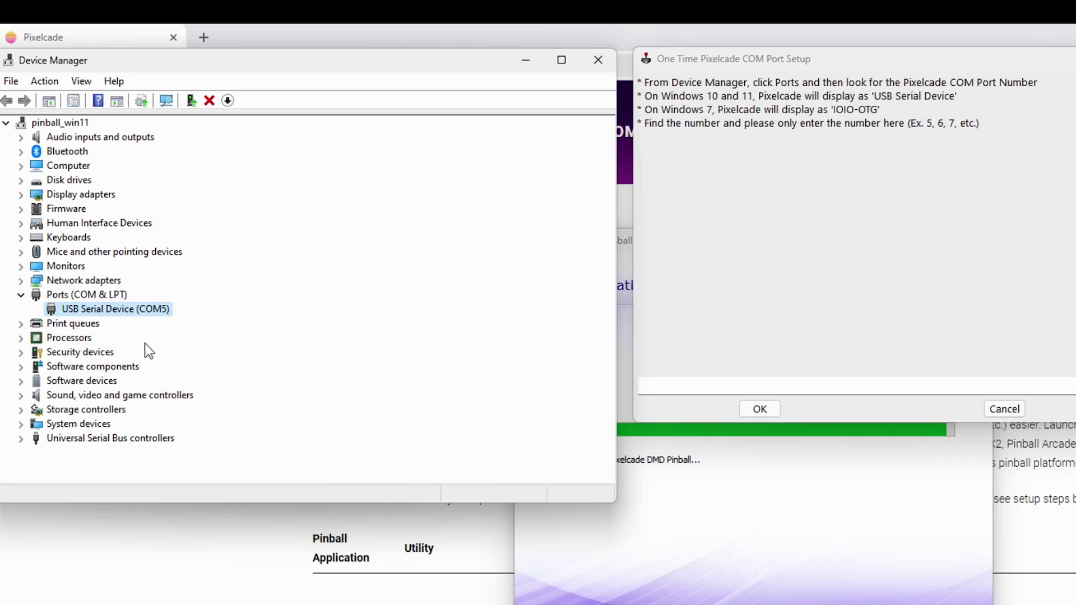
Set the Pixelcade COM port number to 5 in the one-time setup and accept it.
{"action": "left_click", "coordinate": [690, 388]}
{"action": "type", "text": "5"}
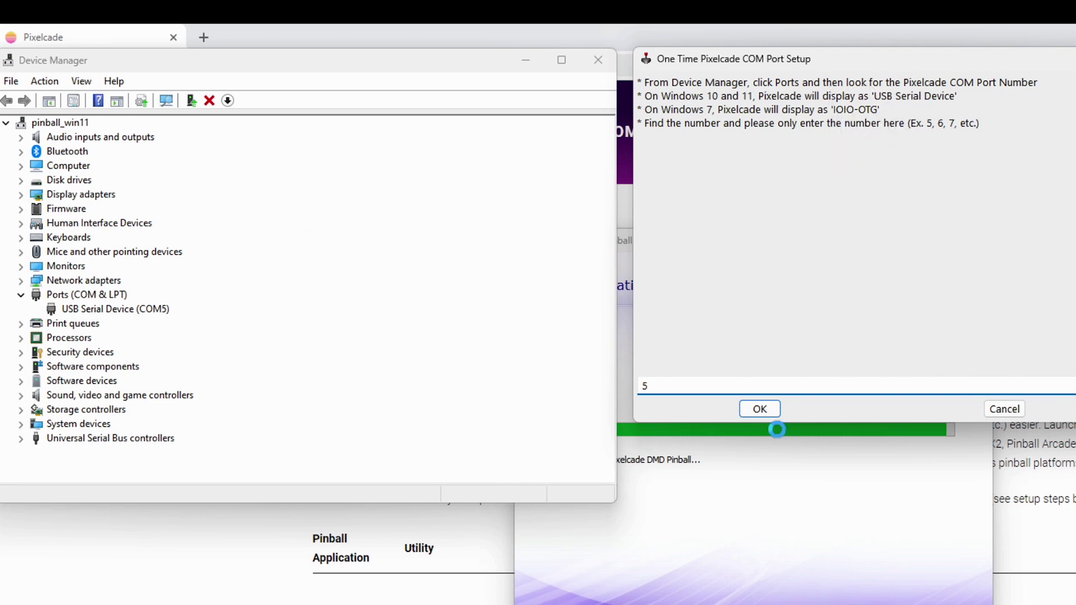
{"action": "left_click", "coordinate": [766, 414]}
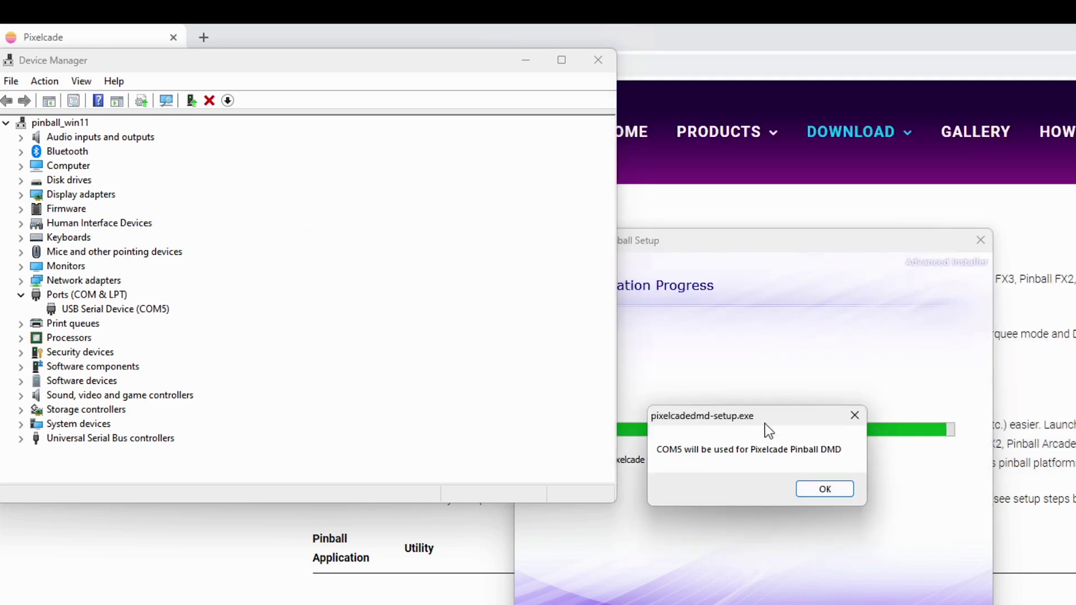
{"action": "left_click", "coordinate": [841, 486]}
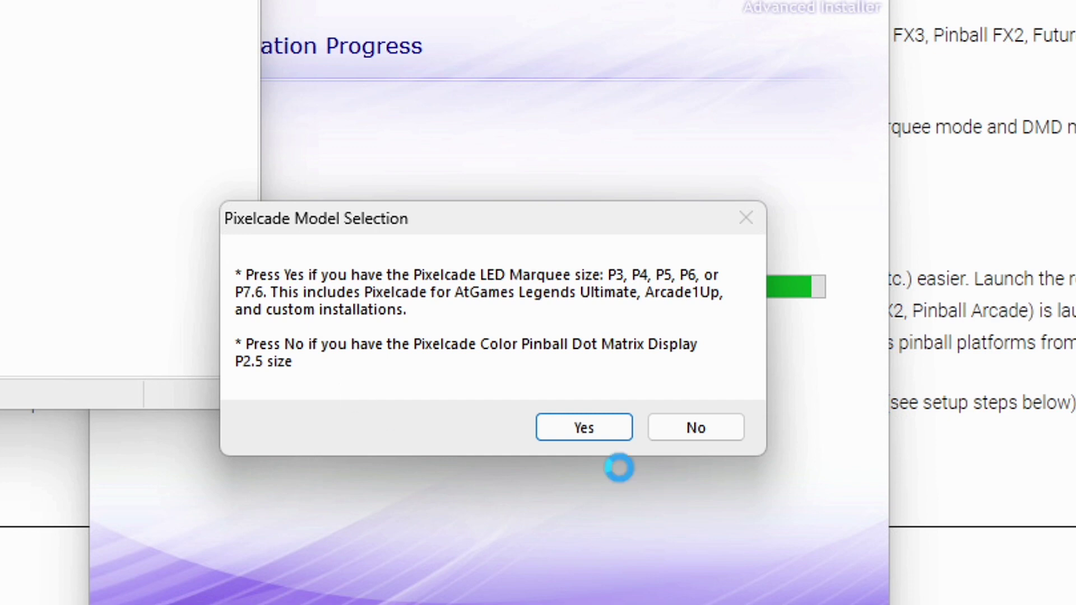
Answer Yes to both the Pixelcade LED Marquee model question and the PinUp Popper question, and close the finished setup wizard.
{"action": "left_click", "coordinate": [579, 432]}
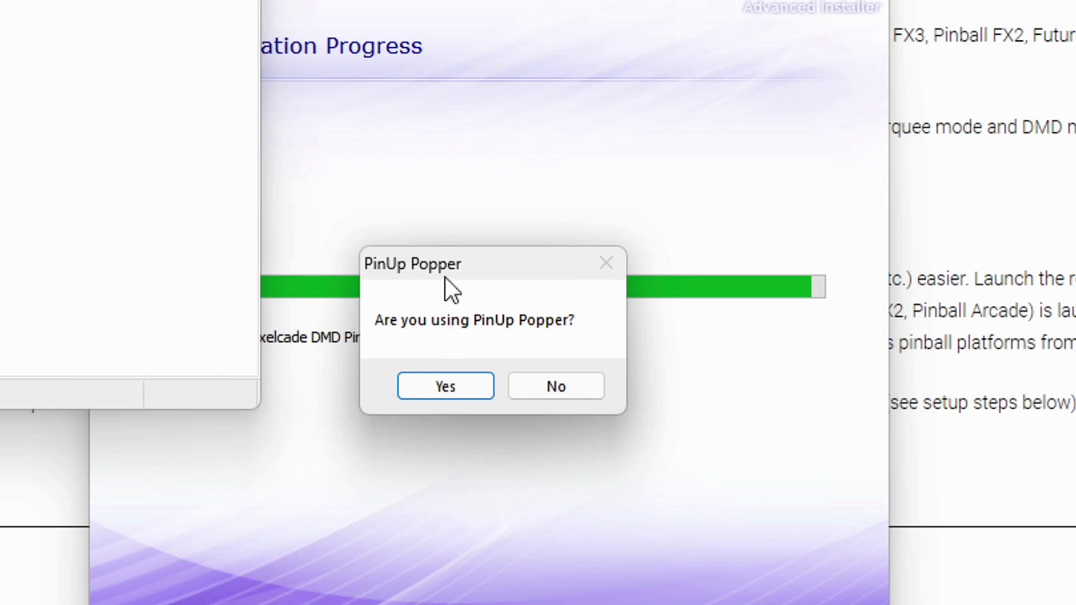
{"action": "left_click", "coordinate": [445, 388]}
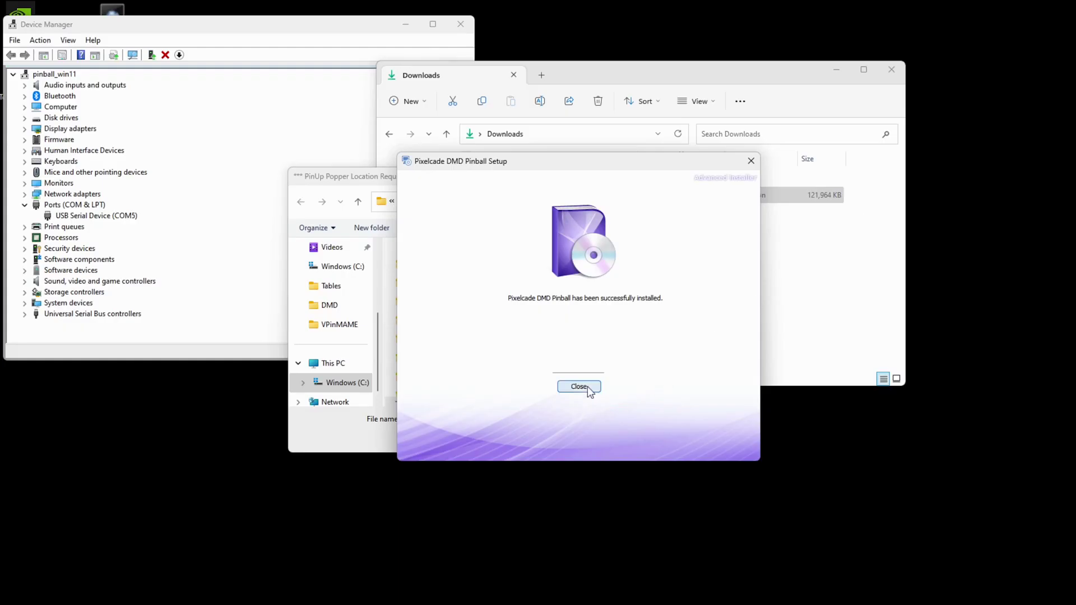
{"action": "left_click", "coordinate": [587, 385]}
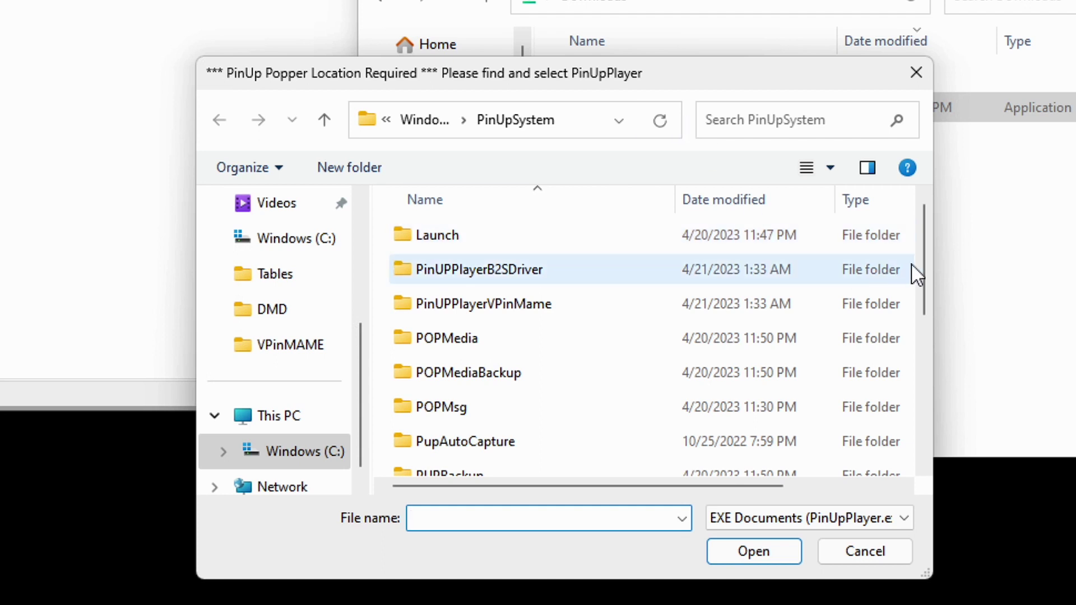
Select PinUpPlayer in the C: drive's PinUpSystem folder as the PinUp Popper location and acknowledge the script changes.
{"action": "left_click_drag", "start_coordinate": [922, 247], "coordinate": [924, 425]}
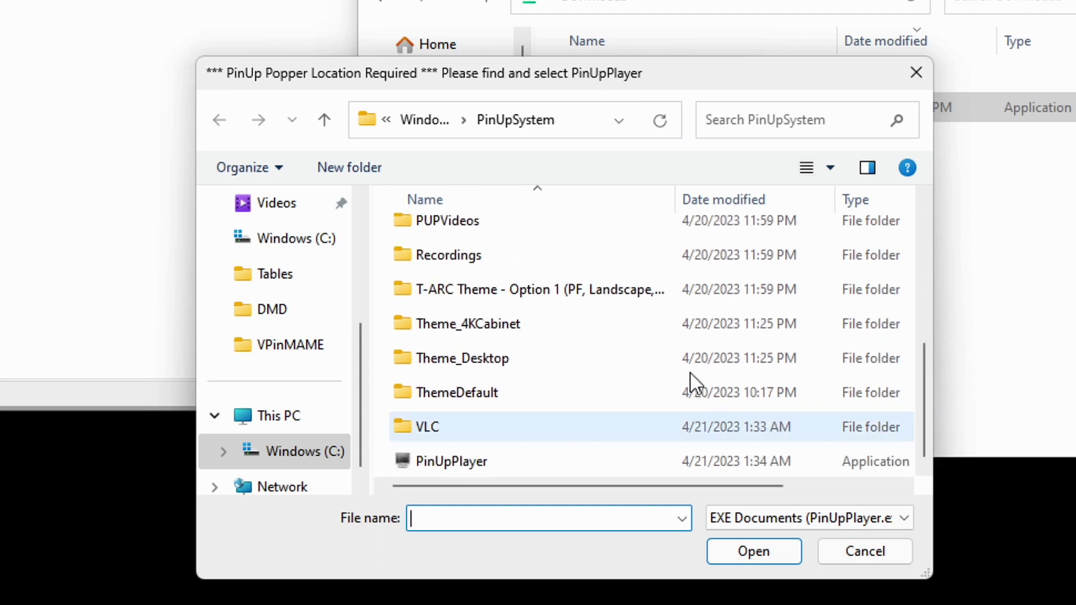
{"action": "left_click", "coordinate": [431, 129]}
{"action": "scroll", "coordinate": [483, 377], "scroll_direction": "down", "scroll_amount": 1}
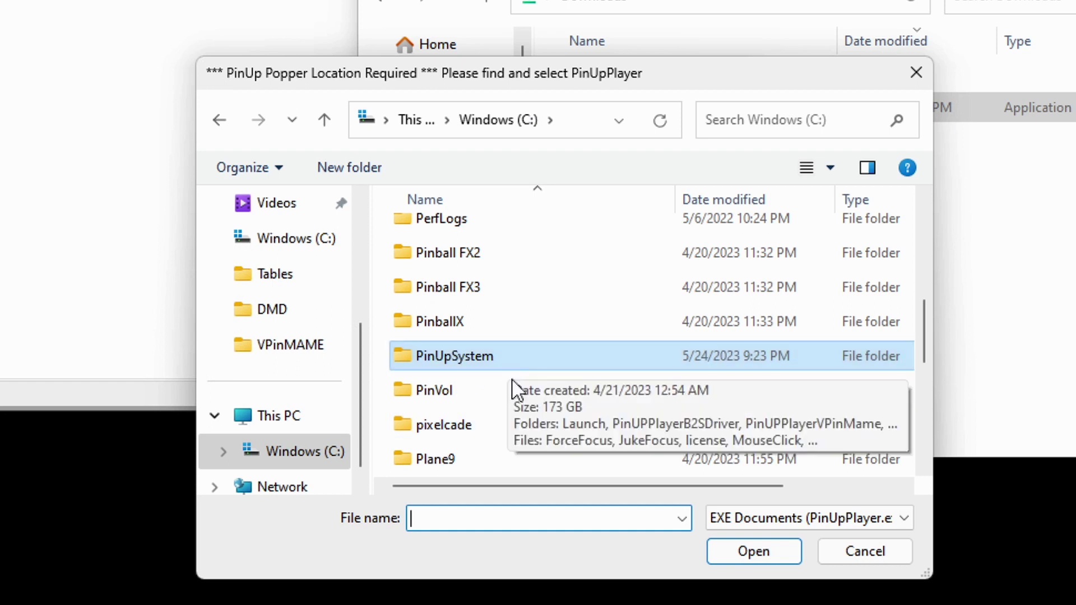
{"action": "double_click", "coordinate": [473, 364]}
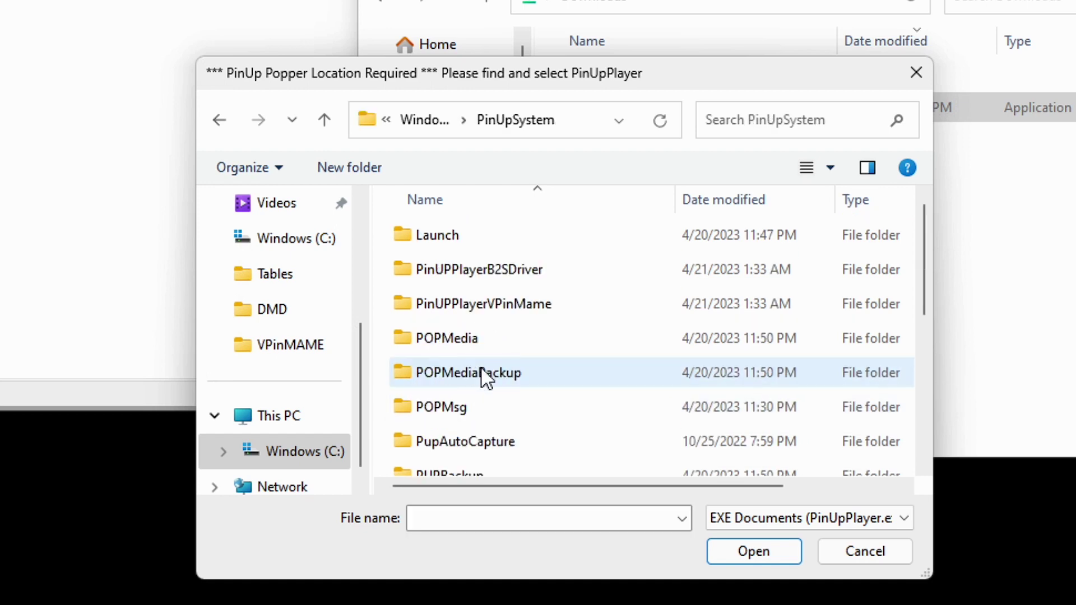
{"action": "left_click_drag", "start_coordinate": [925, 276], "coordinate": [925, 462]}
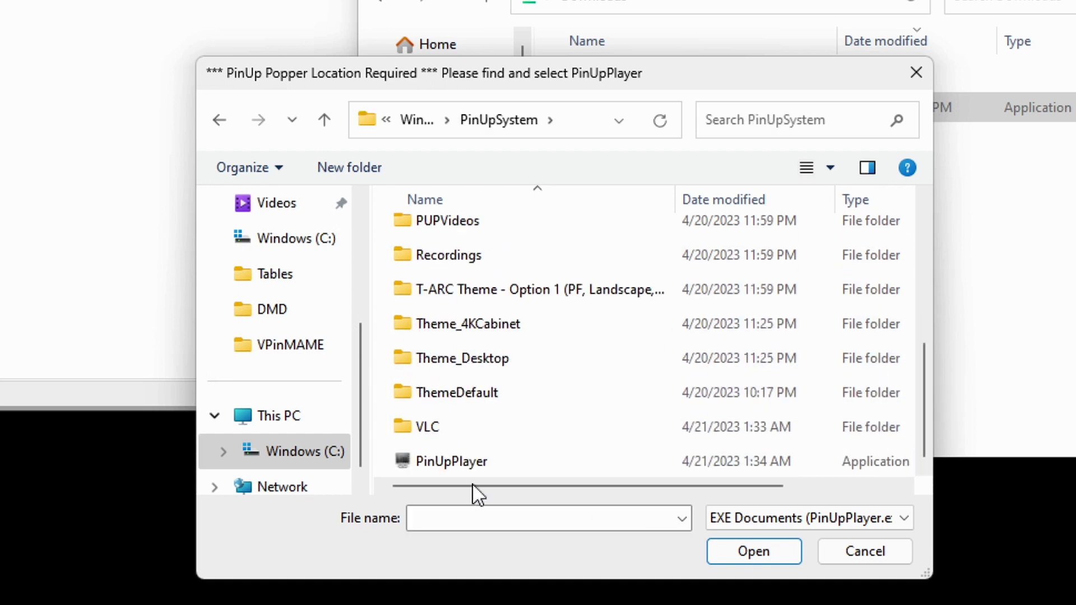
{"action": "left_click", "coordinate": [516, 460]}
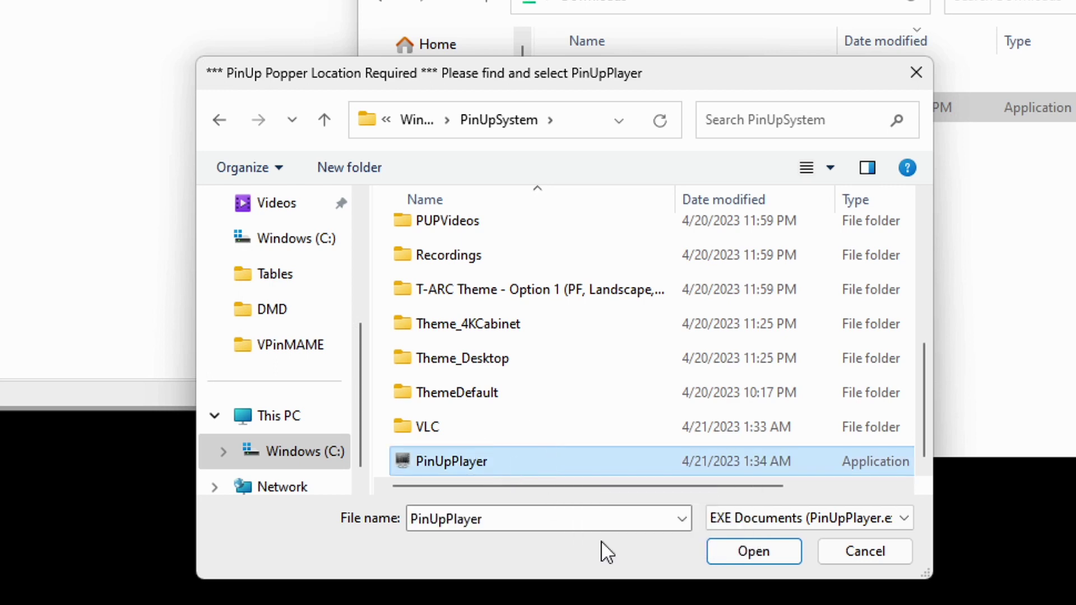
{"action": "left_click", "coordinate": [766, 552]}
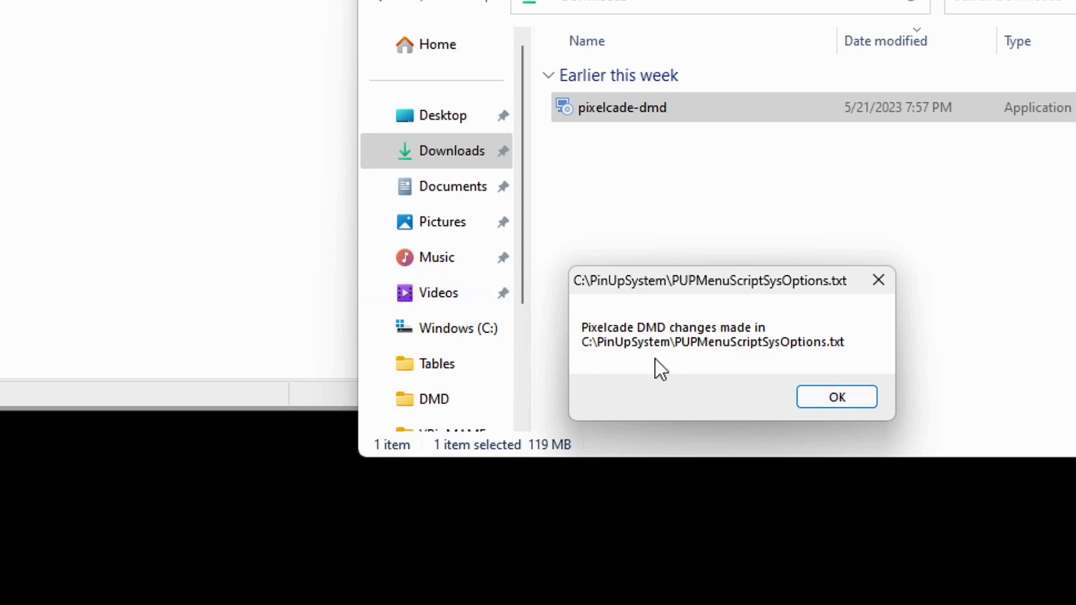
{"action": "left_click", "coordinate": [864, 398]}
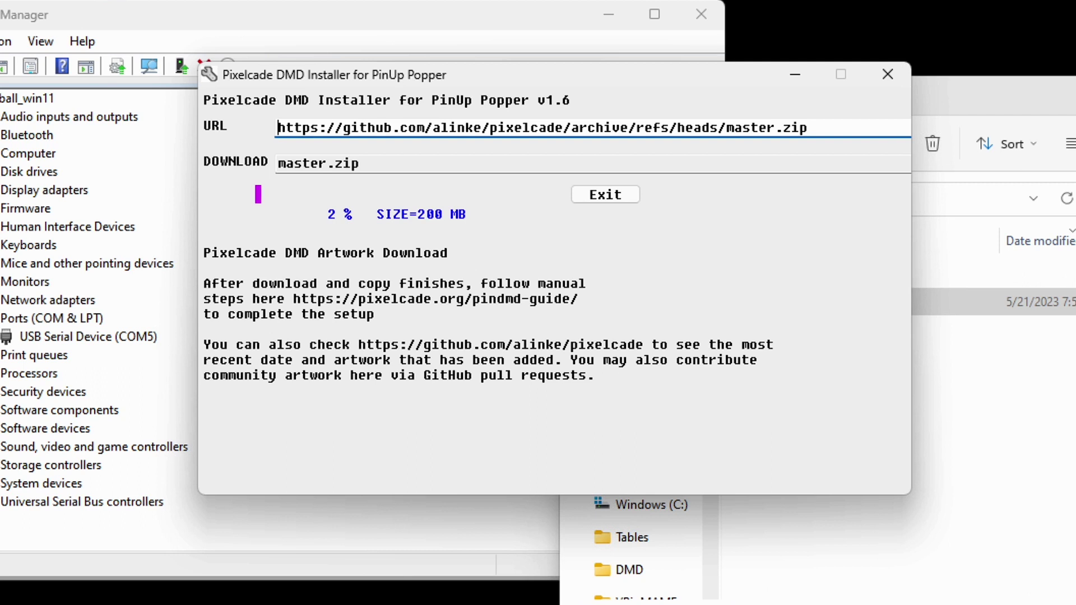
Switch to File Explorer and open the PinUpSystem folder on the C: drive.
{"action": "key", "text": "alt+Tab"}
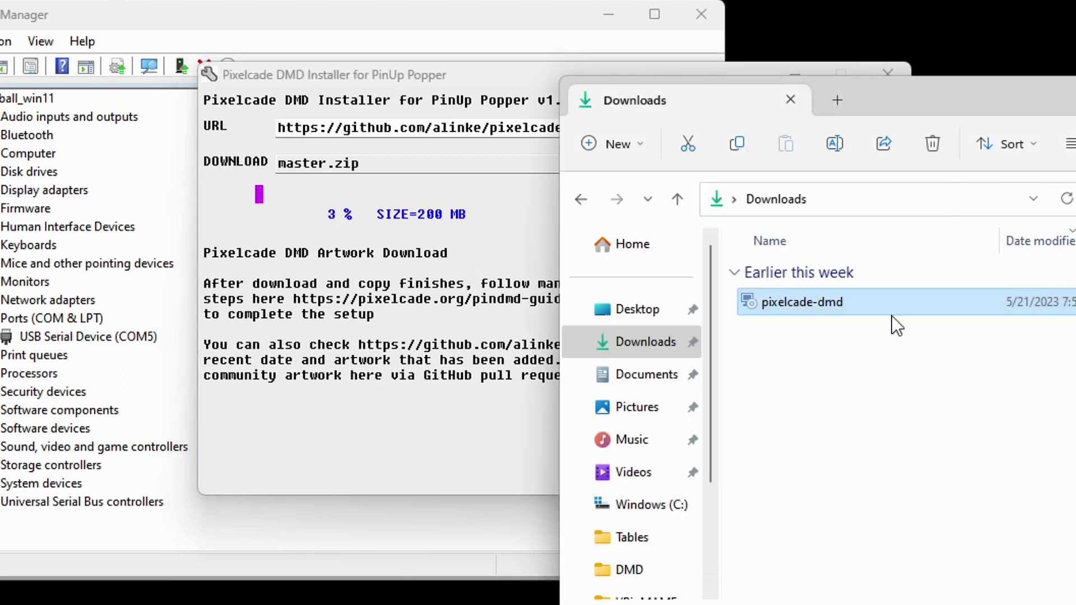
{"action": "left_click_drag", "start_coordinate": [995, 103], "coordinate": [620, 264]}
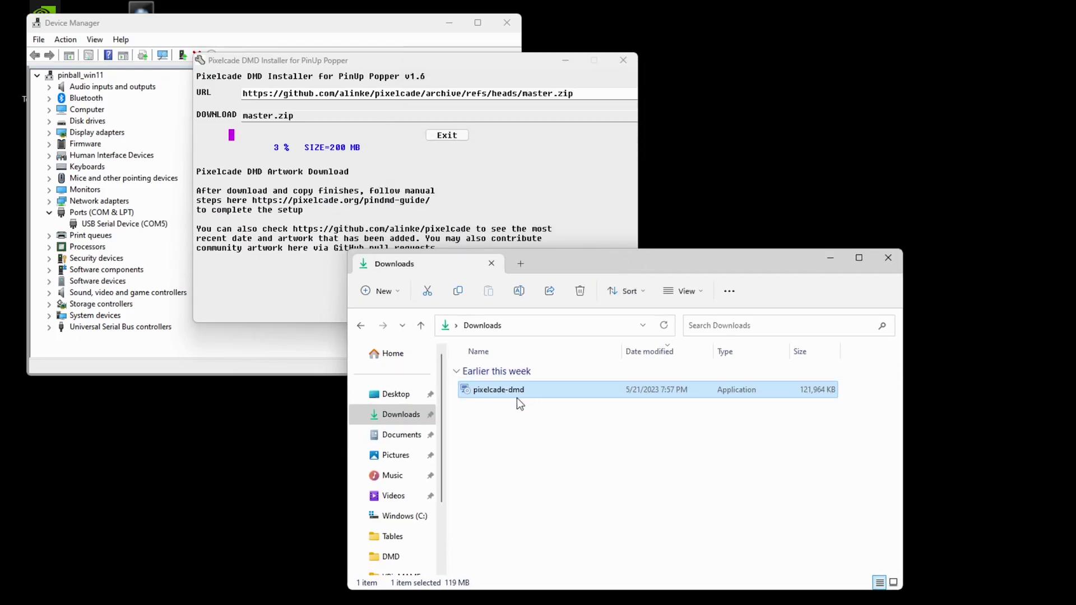
{"action": "left_click", "coordinate": [395, 516]}
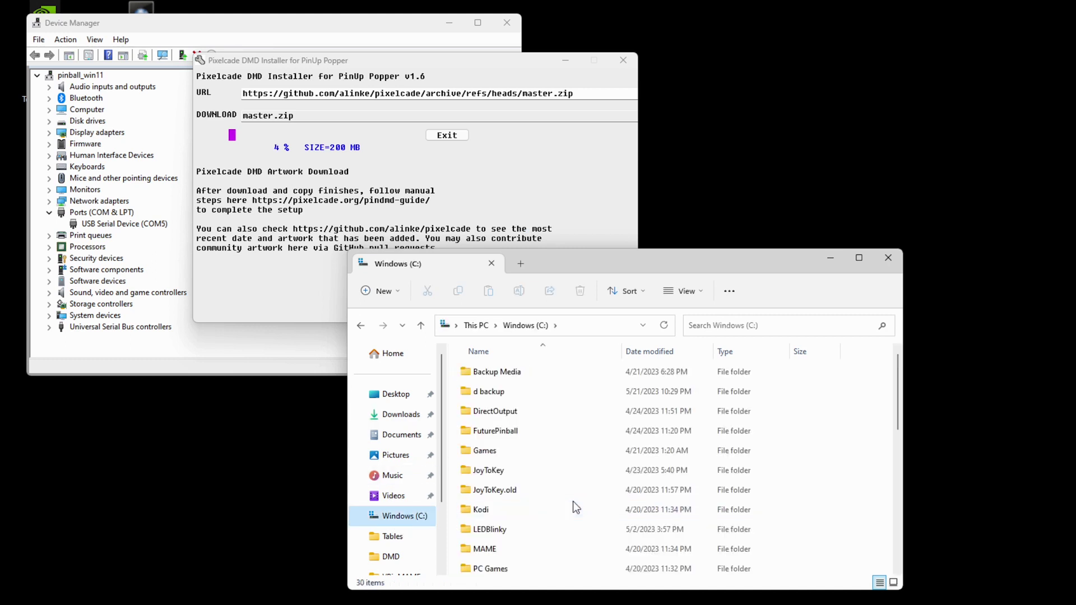
{"action": "scroll", "coordinate": [573, 502], "scroll_direction": "down", "scroll_amount": 6}
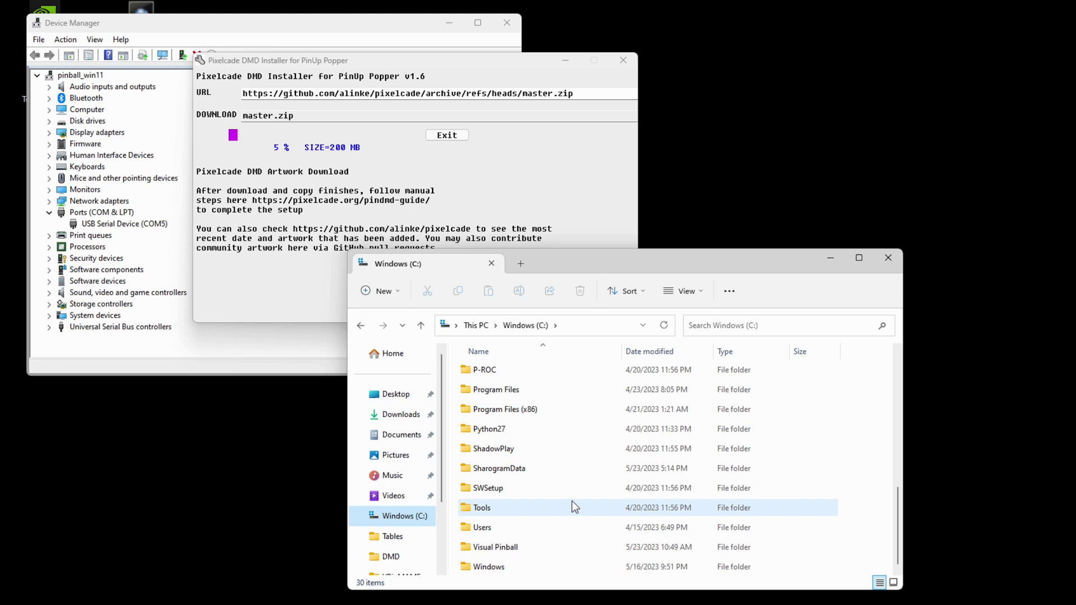
{"action": "scroll", "coordinate": [554, 476], "scroll_direction": "up", "scroll_amount": 2}
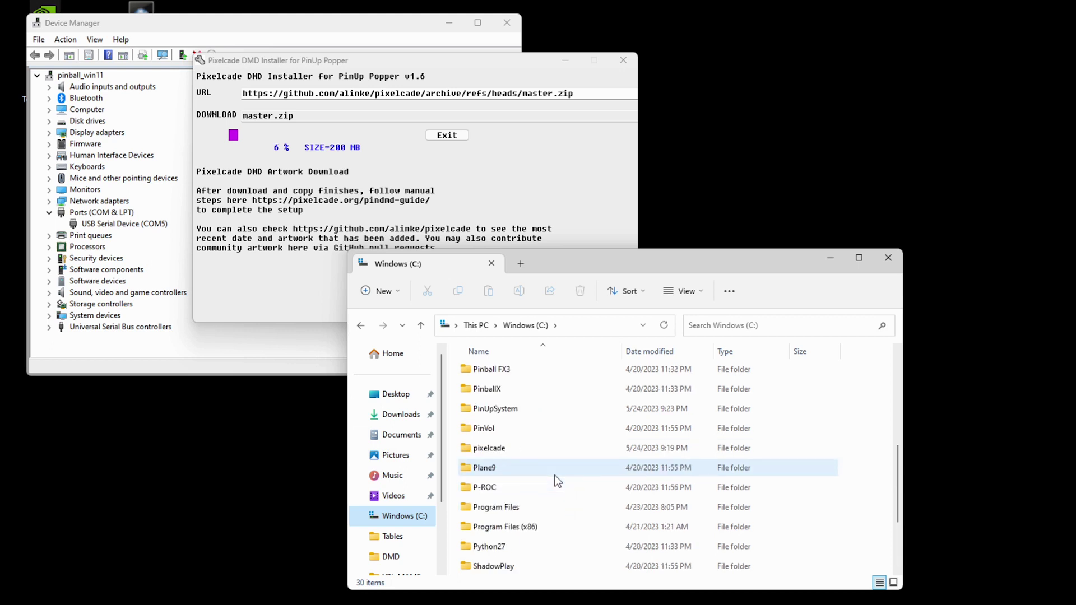
{"action": "scroll", "coordinate": [539, 443], "scroll_direction": "up", "scroll_amount": 1}
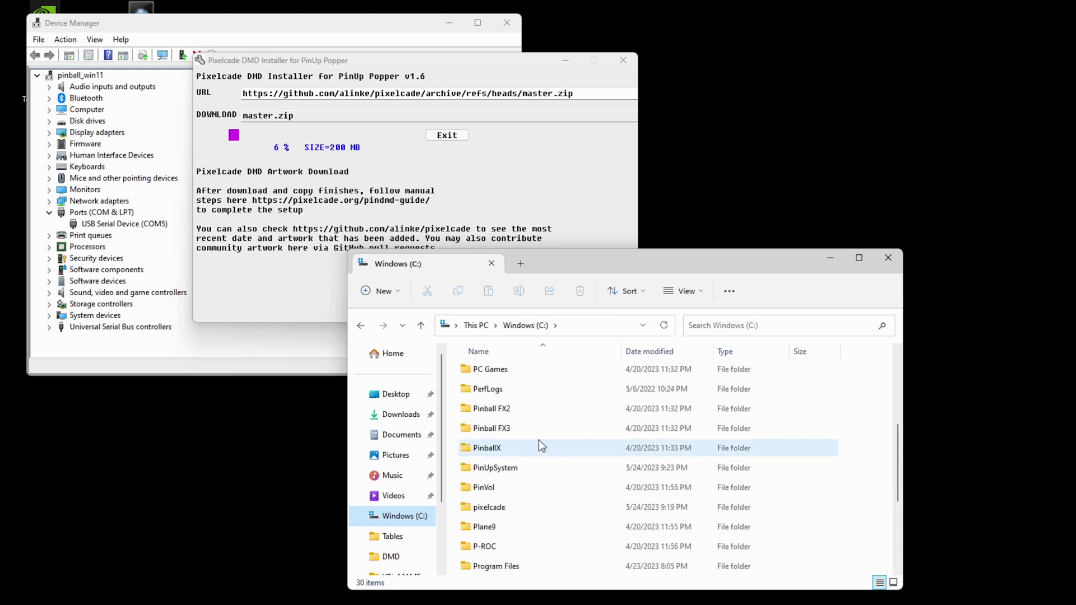
{"action": "double_click", "coordinate": [547, 470]}
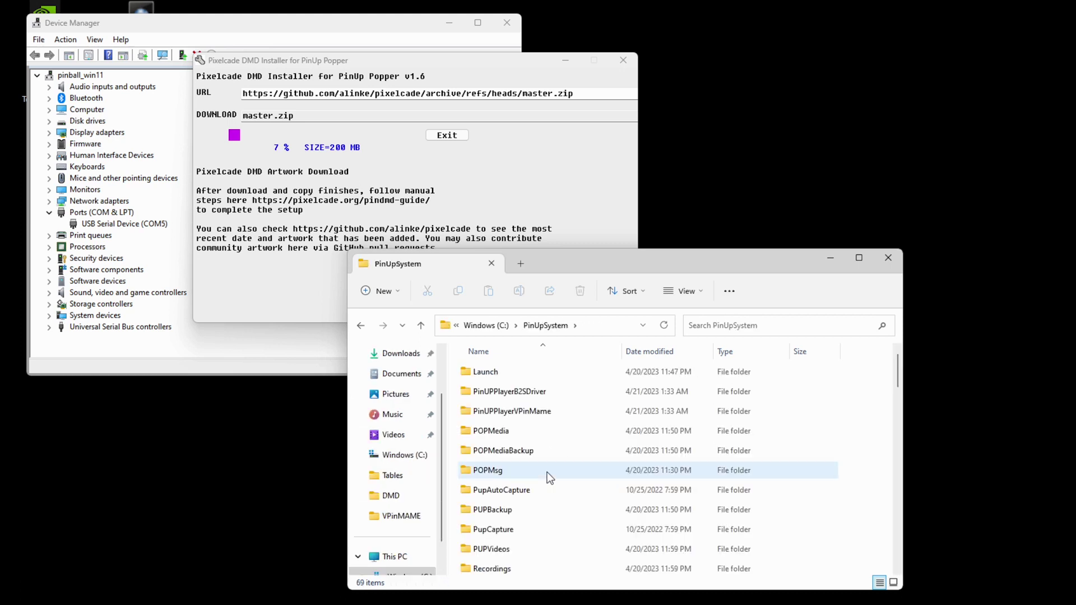
Browse to the POPMedia, Visual Pinball X, DMD folder and look through its GIF artwork files.
{"action": "double_click", "coordinate": [515, 430]}
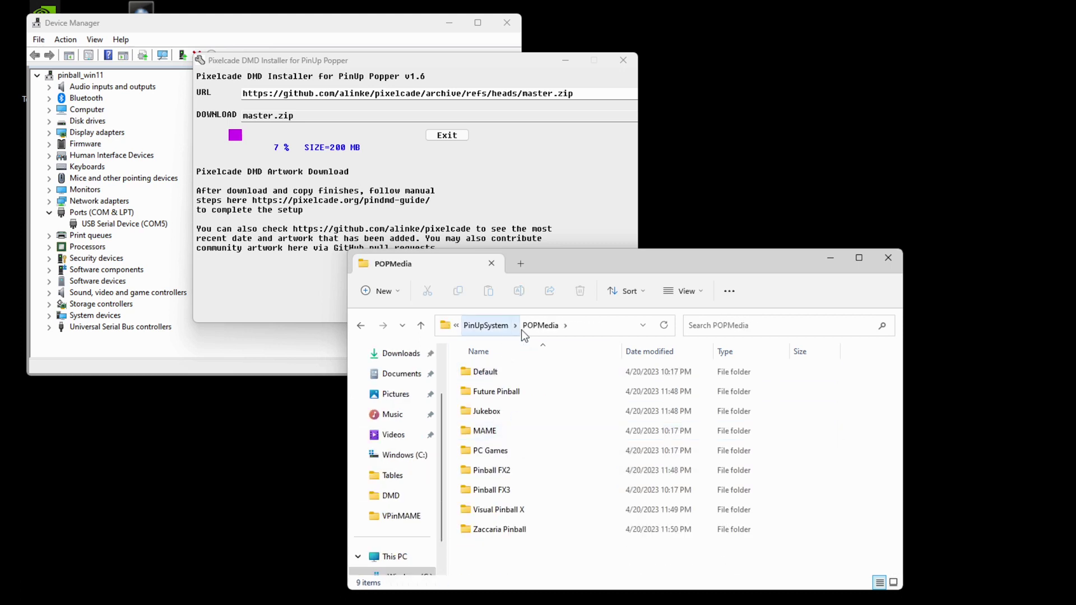
{"action": "left_click", "coordinate": [495, 328]}
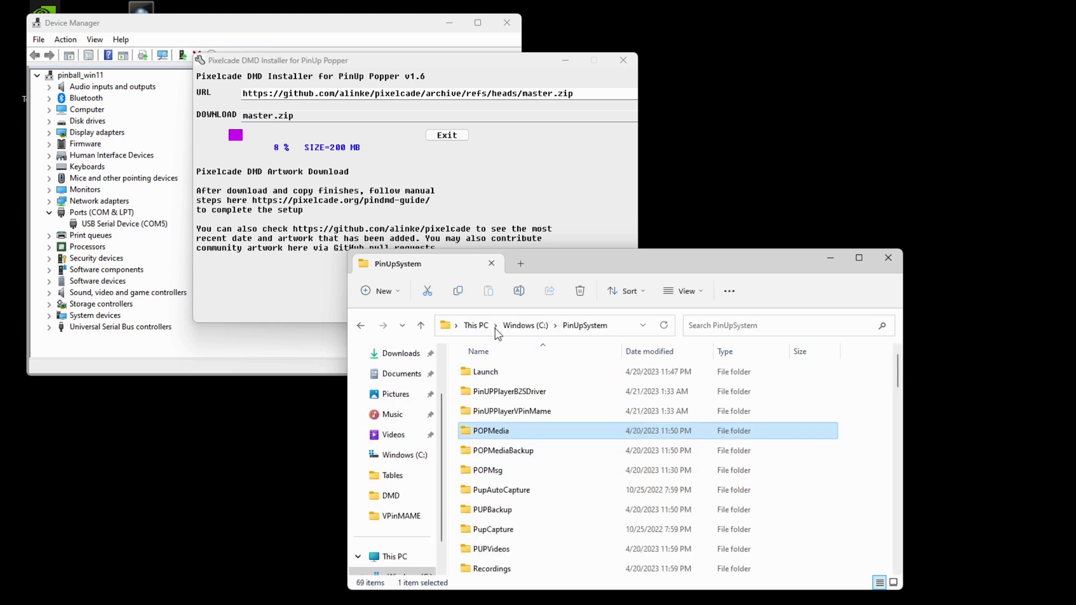
{"action": "double_click", "coordinate": [508, 432]}
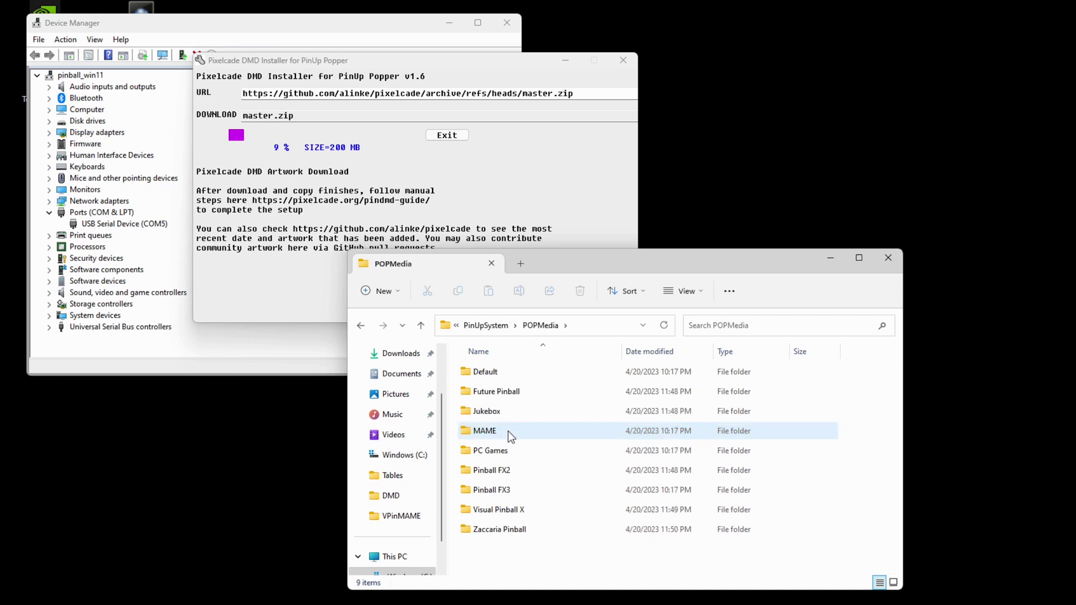
{"action": "double_click", "coordinate": [533, 508]}
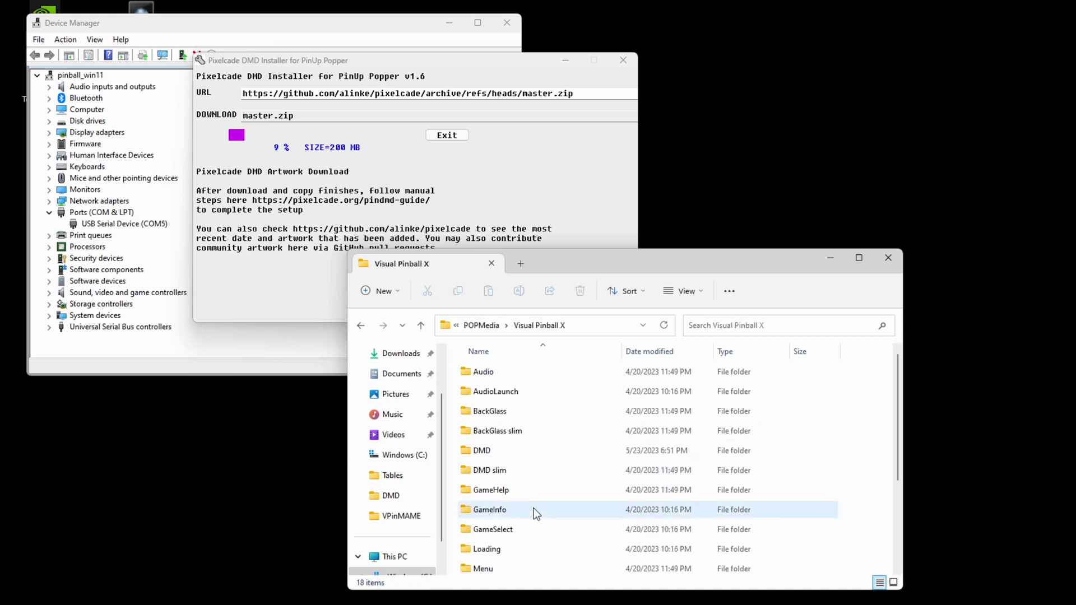
{"action": "double_click", "coordinate": [492, 450]}
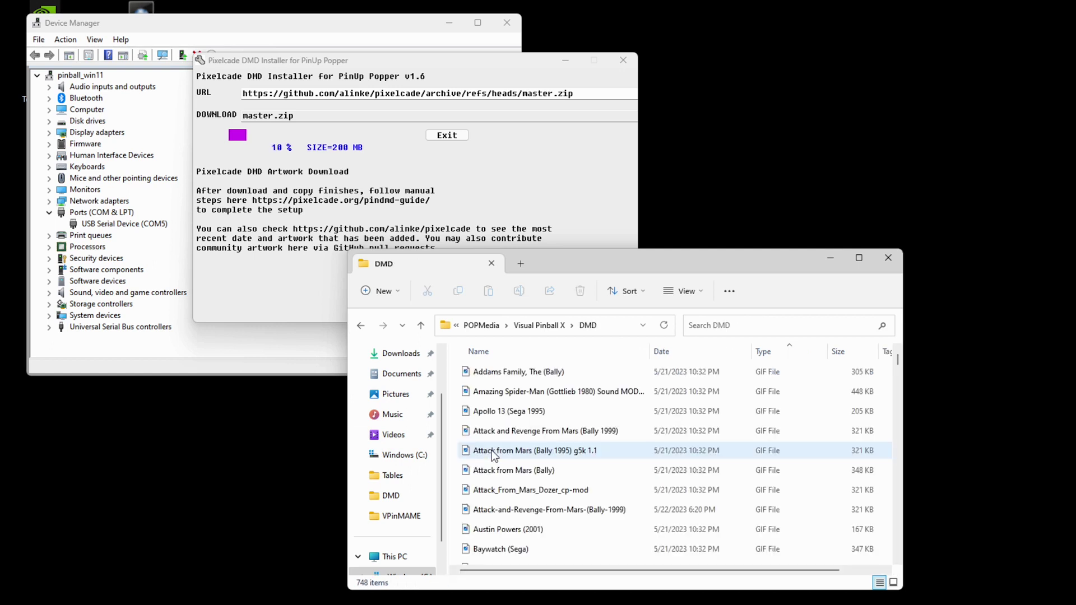
{"action": "scroll", "coordinate": [492, 449], "scroll_direction": "down", "scroll_amount": 20}
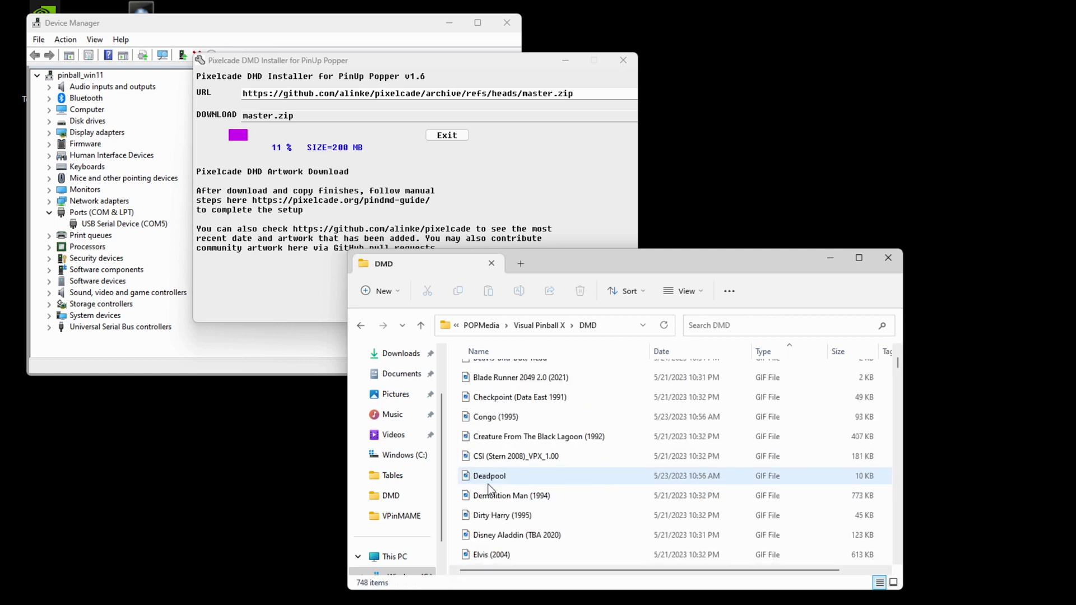
{"action": "scroll", "coordinate": [489, 490], "scroll_direction": "down", "scroll_amount": 10}
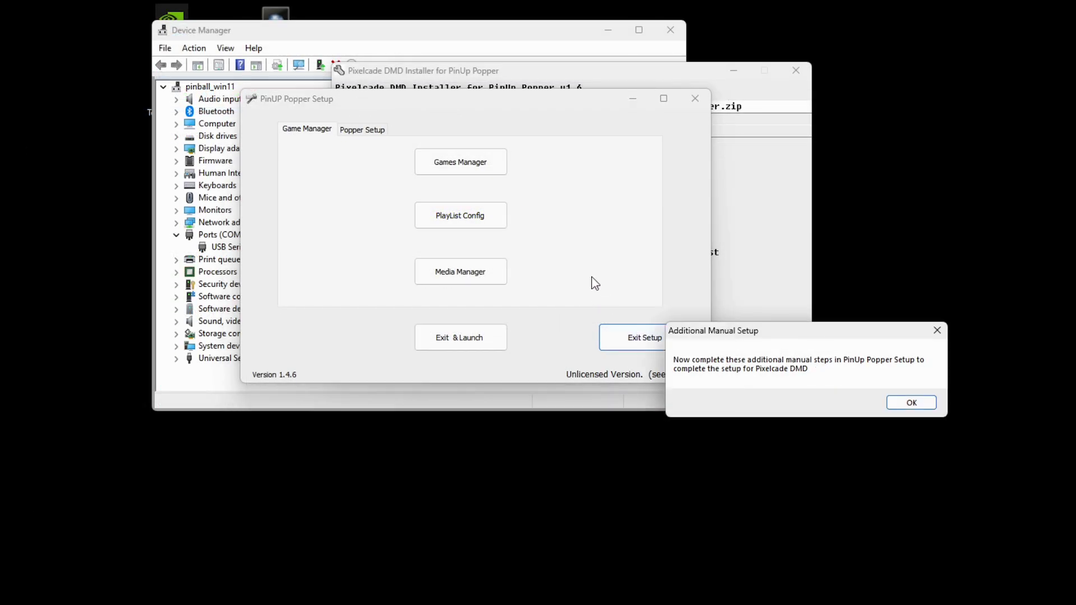
Move the Additional Manual Setup message clear of the PinUP Popper Setup window and acknowledge it.
{"action": "left_click", "coordinate": [822, 332]}
{"action": "left_click_drag", "start_coordinate": [821, 331], "coordinate": [620, 464]}
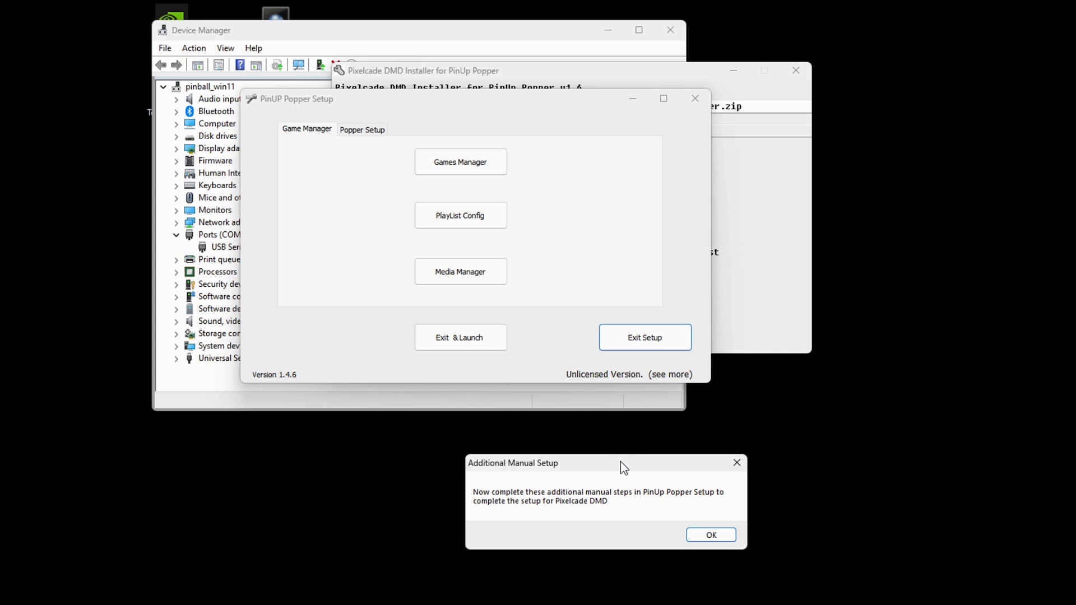
{"action": "left_click_drag", "start_coordinate": [624, 468], "coordinate": [890, 179]}
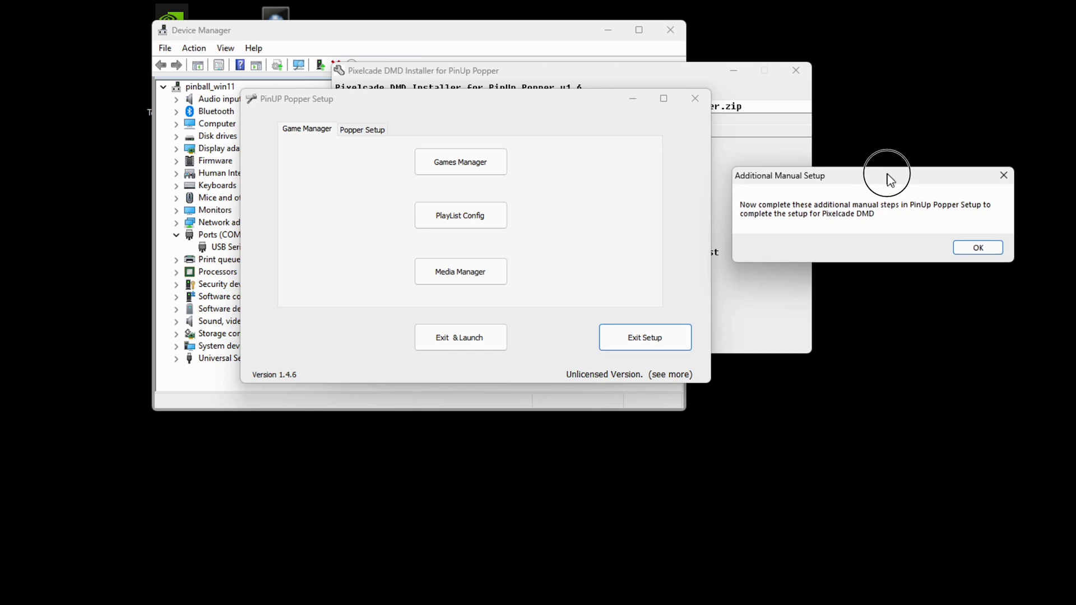
{"action": "left_click", "coordinate": [969, 248]}
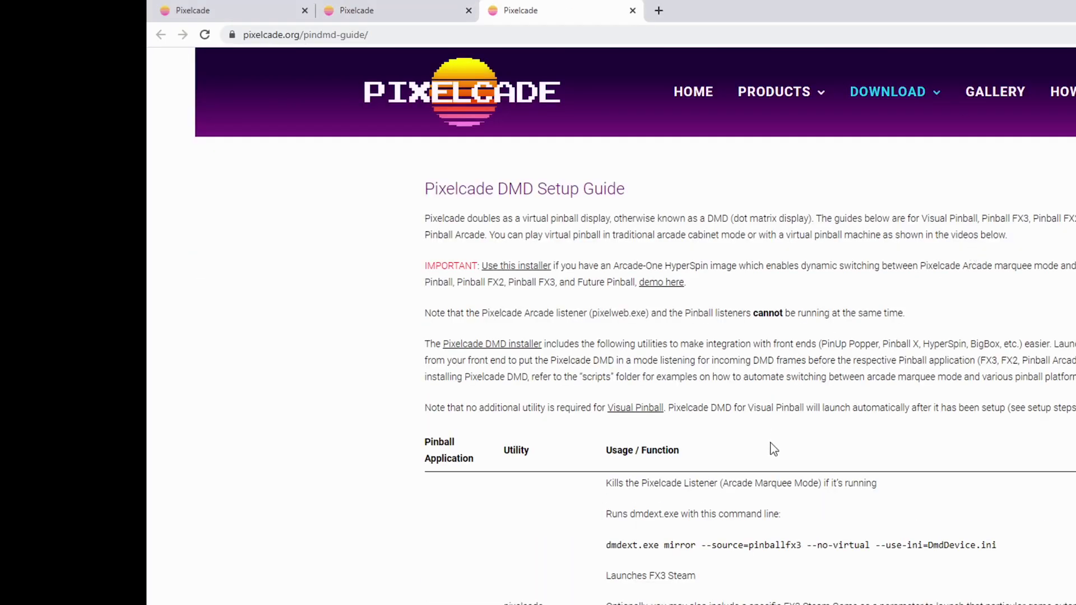
Find the PinUp Popper installation instructions in the Pixelcade DMD guide and copy the Pinball FX2 line start /min "" "pixelcade-pinballfx2.exe".
{"action": "scroll", "coordinate": [774, 448], "scroll_direction": "down", "scroll_amount": 18}
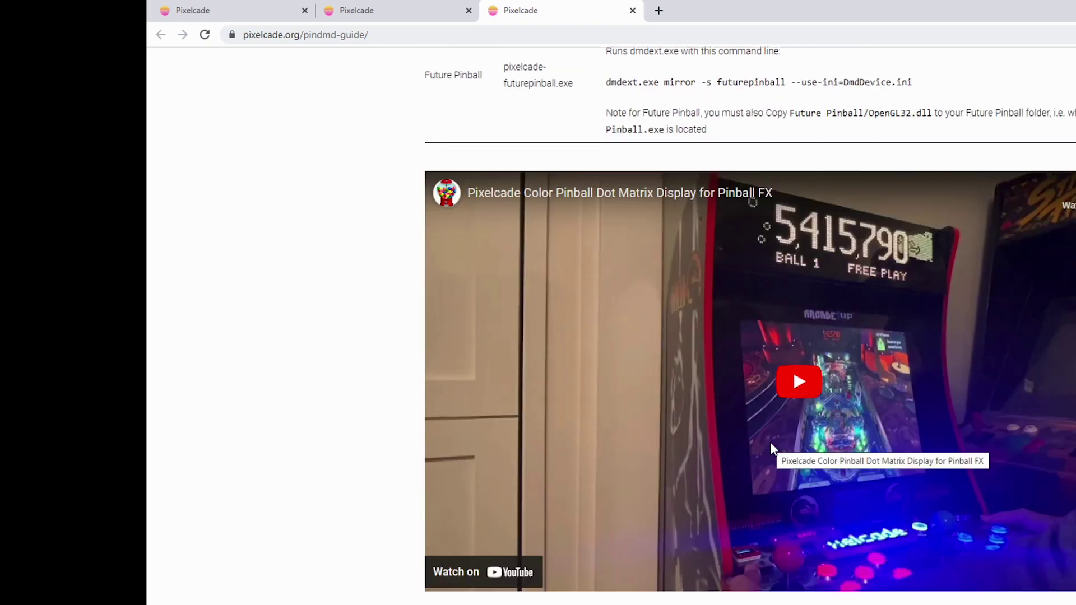
{"action": "scroll", "coordinate": [770, 441], "scroll_direction": "down", "scroll_amount": 11}
{"action": "scroll", "coordinate": [770, 442], "scroll_direction": "up", "scroll_amount": 4}
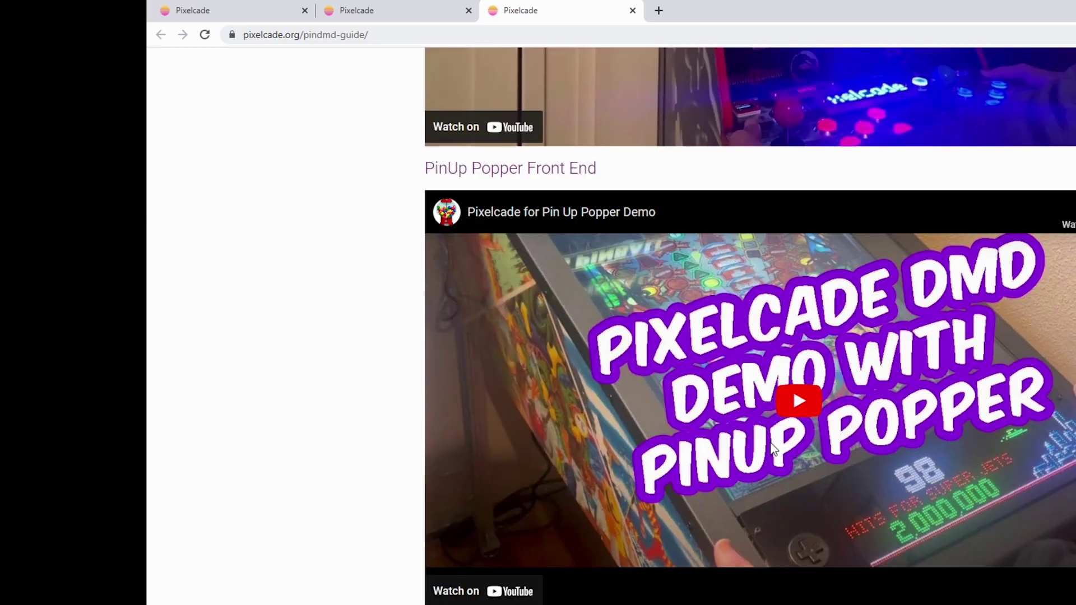
{"action": "scroll", "coordinate": [772, 446], "scroll_direction": "down", "scroll_amount": 15}
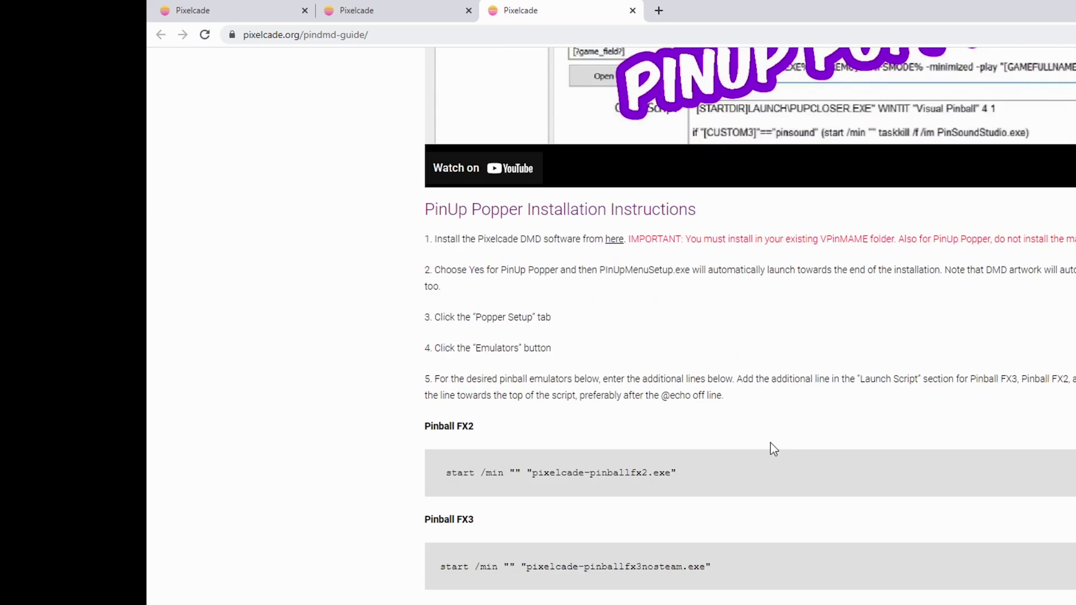
{"action": "scroll", "coordinate": [774, 448], "scroll_direction": "down", "scroll_amount": 3}
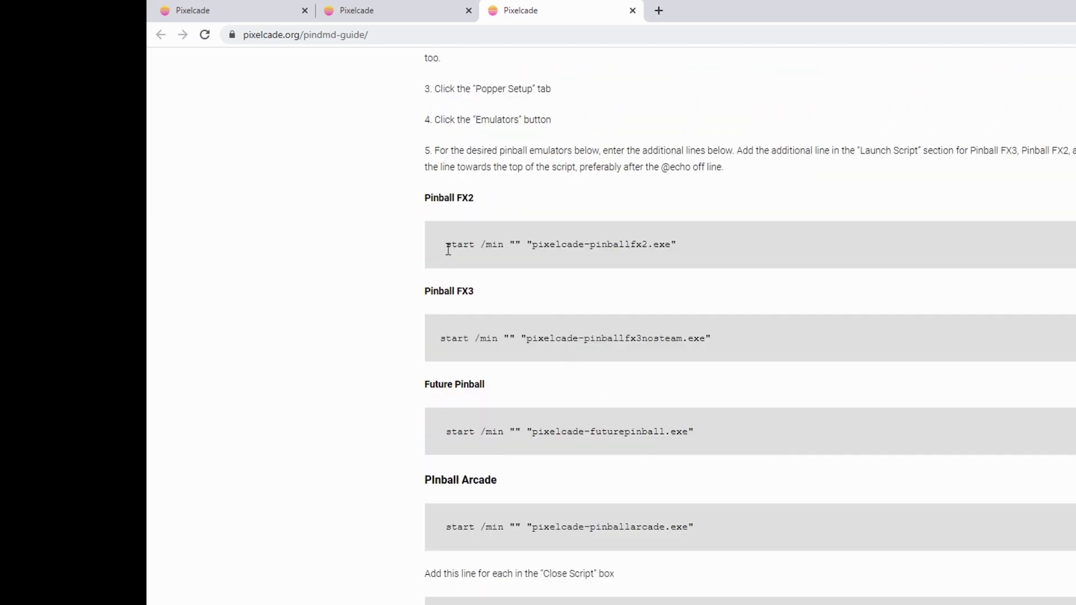
{"action": "left_click_drag", "start_coordinate": [446, 245], "coordinate": [707, 249]}
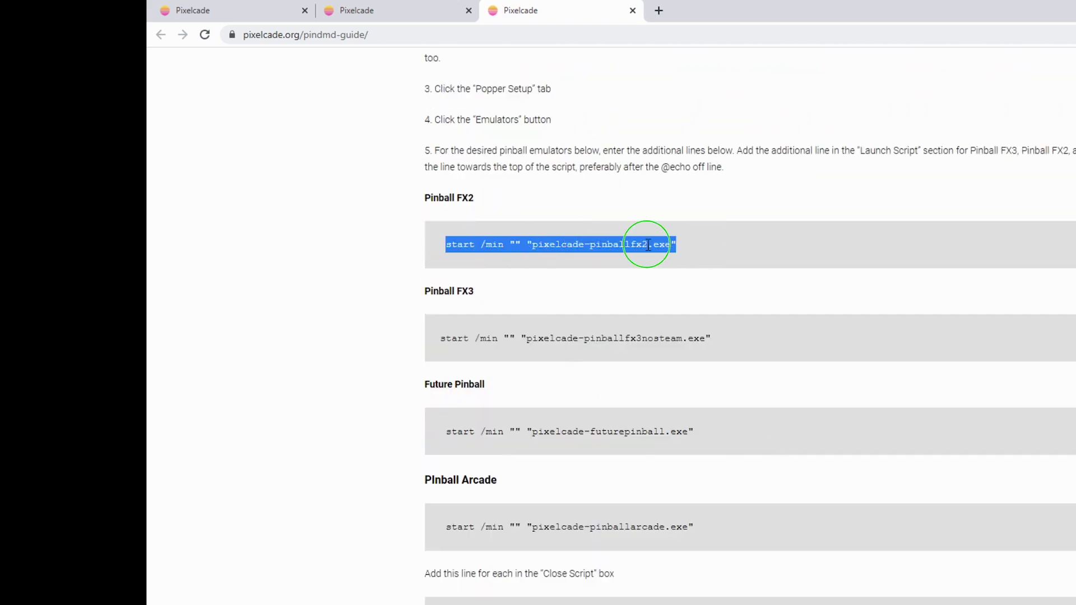
{"action": "right_click", "coordinate": [643, 245]}
{"action": "left_click", "coordinate": [688, 264]}
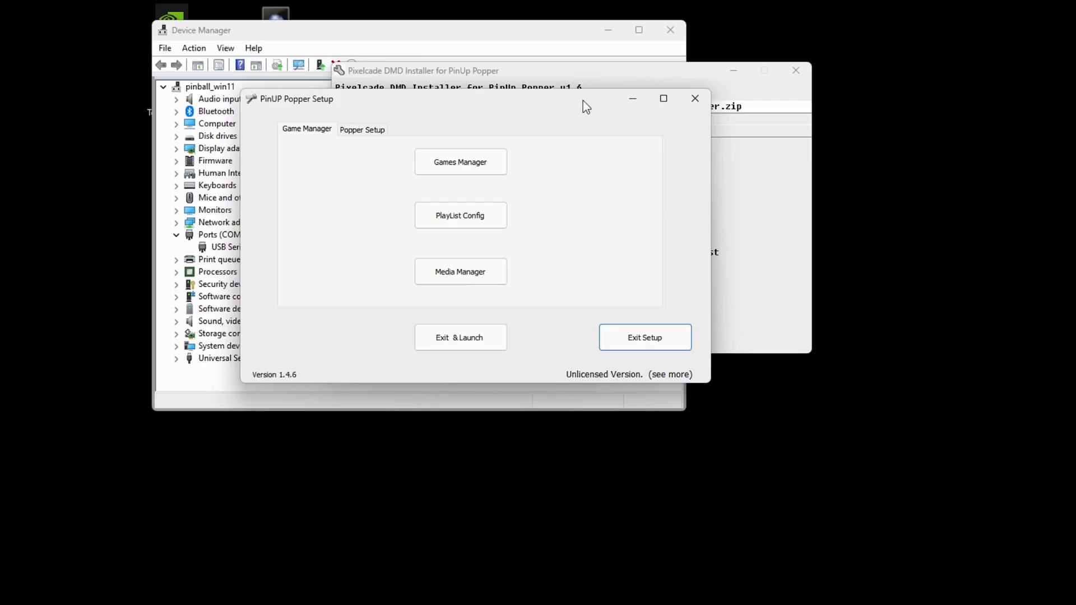
Exit the artwork installer and Device Manager, and open the Emulators configuration from PinUP Popper Setup.
{"action": "left_click_drag", "start_coordinate": [583, 103], "coordinate": [1030, 164]}
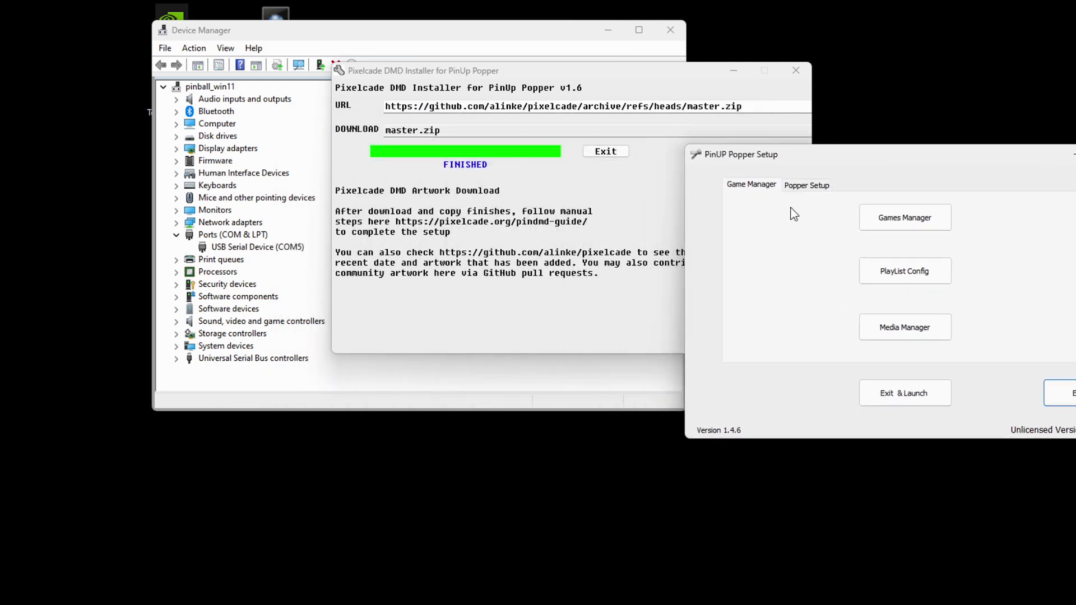
{"action": "left_click", "coordinate": [816, 190]}
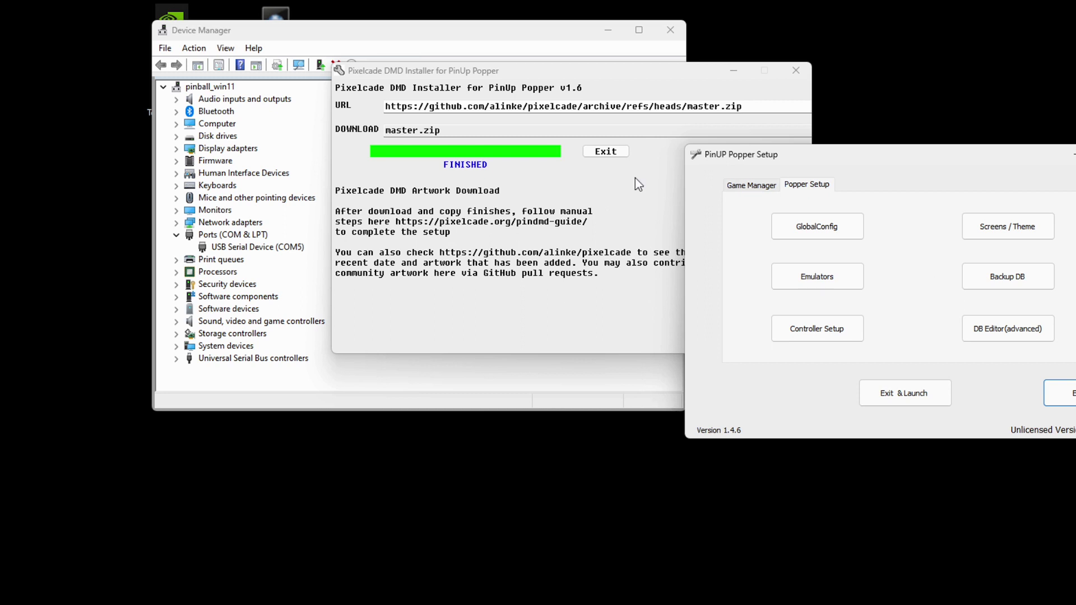
{"action": "left_click", "coordinate": [606, 152]}
{"action": "left_click", "coordinate": [671, 31]}
{"action": "left_click_drag", "start_coordinate": [790, 162], "coordinate": [601, 179]}
{"action": "left_click", "coordinate": [511, 207]}
{"action": "left_click", "coordinate": [566, 206]}
{"action": "left_click", "coordinate": [588, 300]}
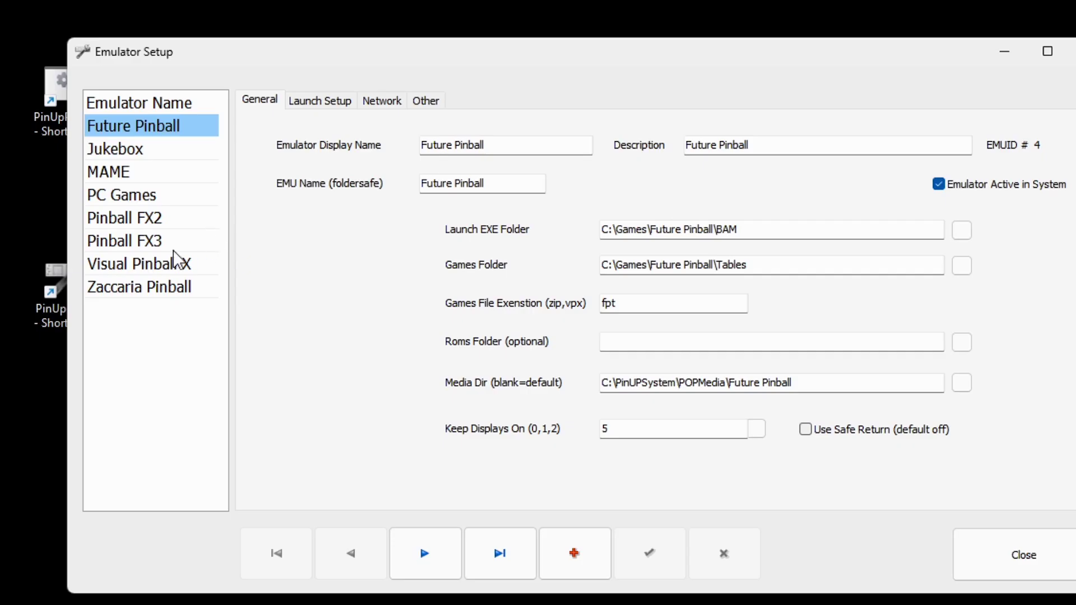
{"action": "left_click", "coordinate": [144, 223]}
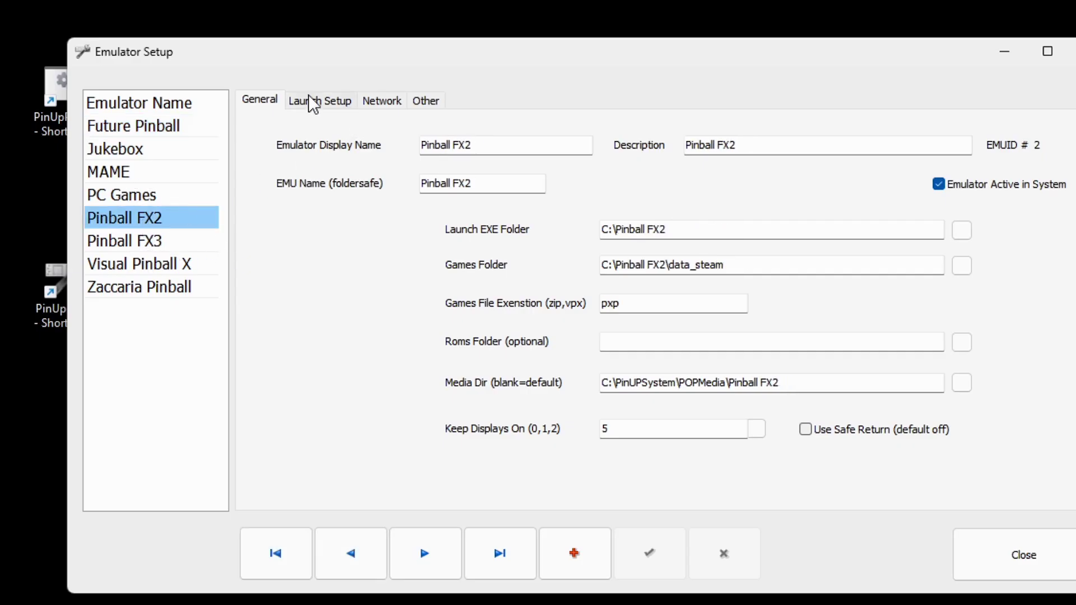
{"action": "left_click", "coordinate": [323, 102]}
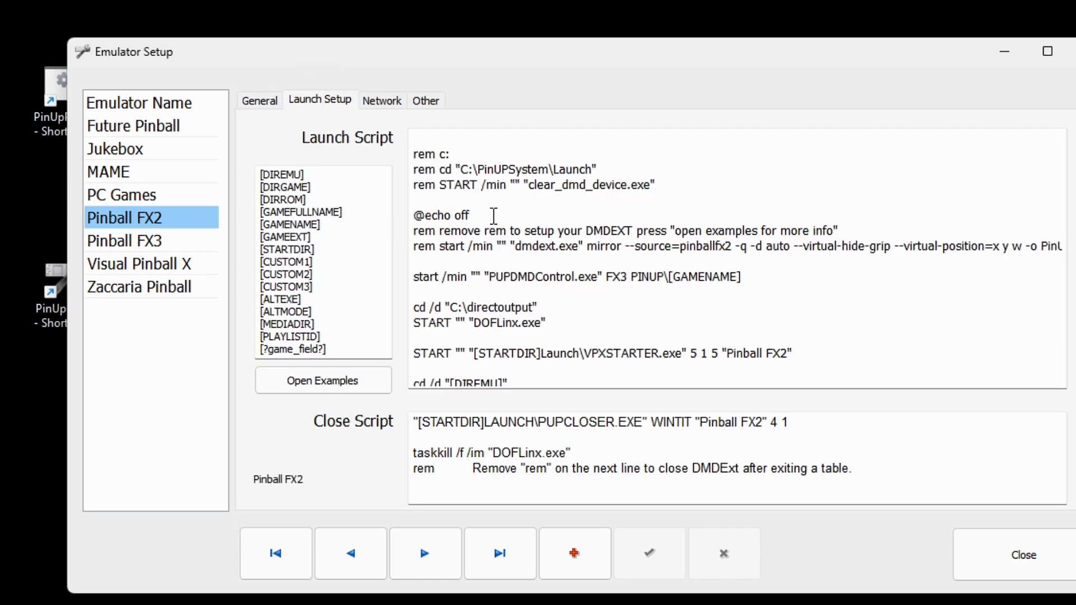
{"action": "left_click", "coordinate": [493, 218]}
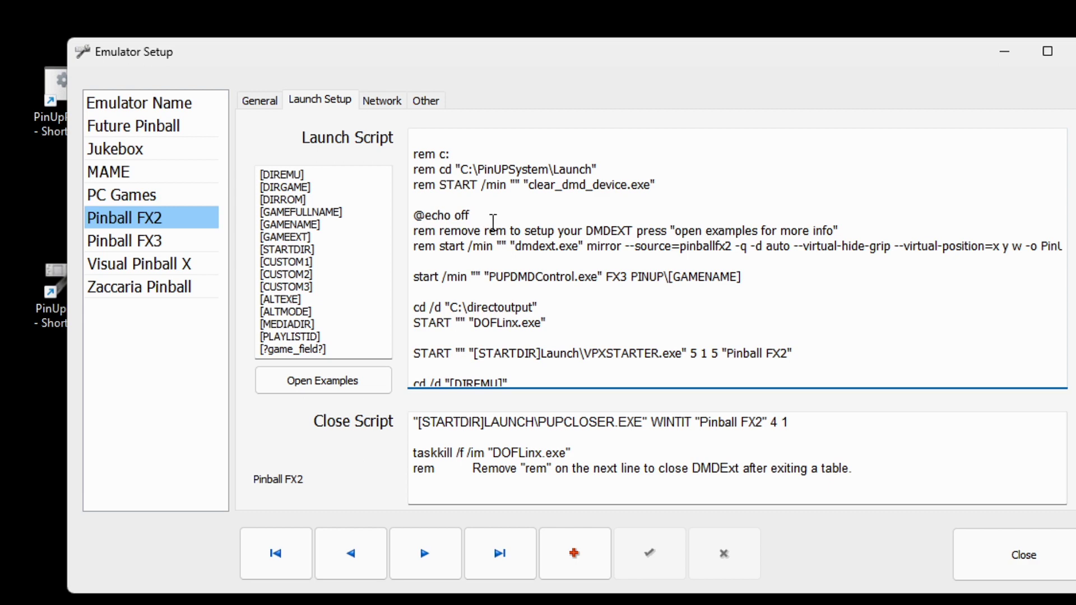
{"action": "key", "text": "Return"}
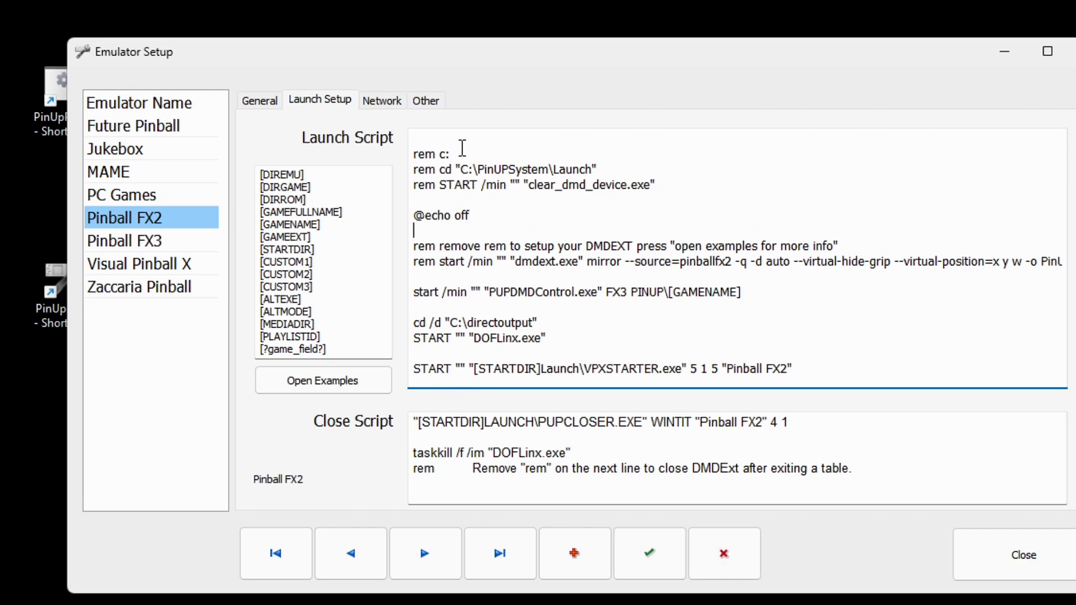
{"action": "right_click", "coordinate": [427, 229]}
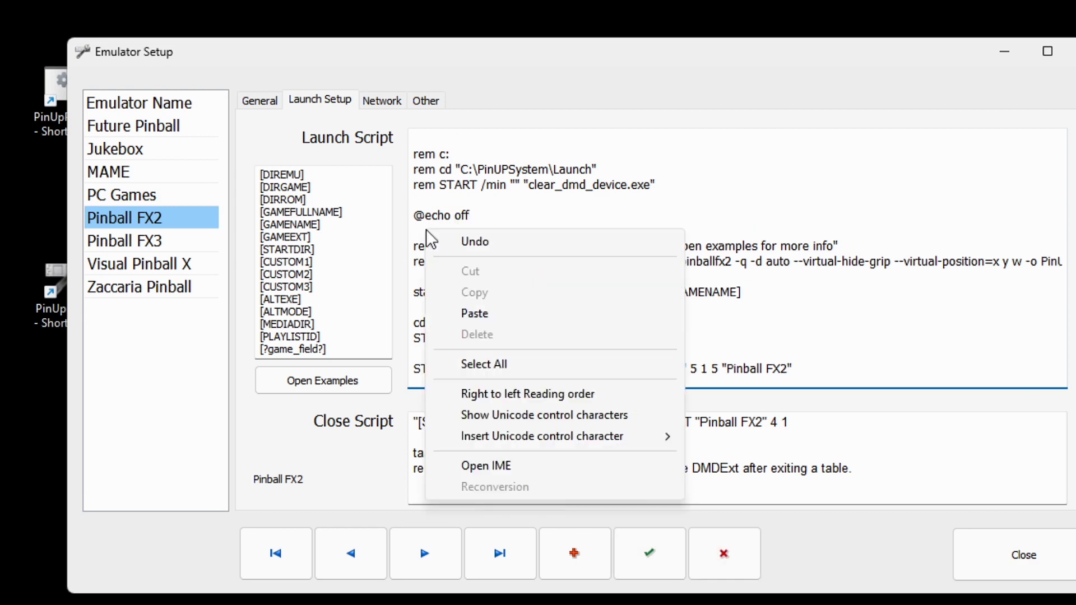
{"action": "left_click", "coordinate": [479, 312]}
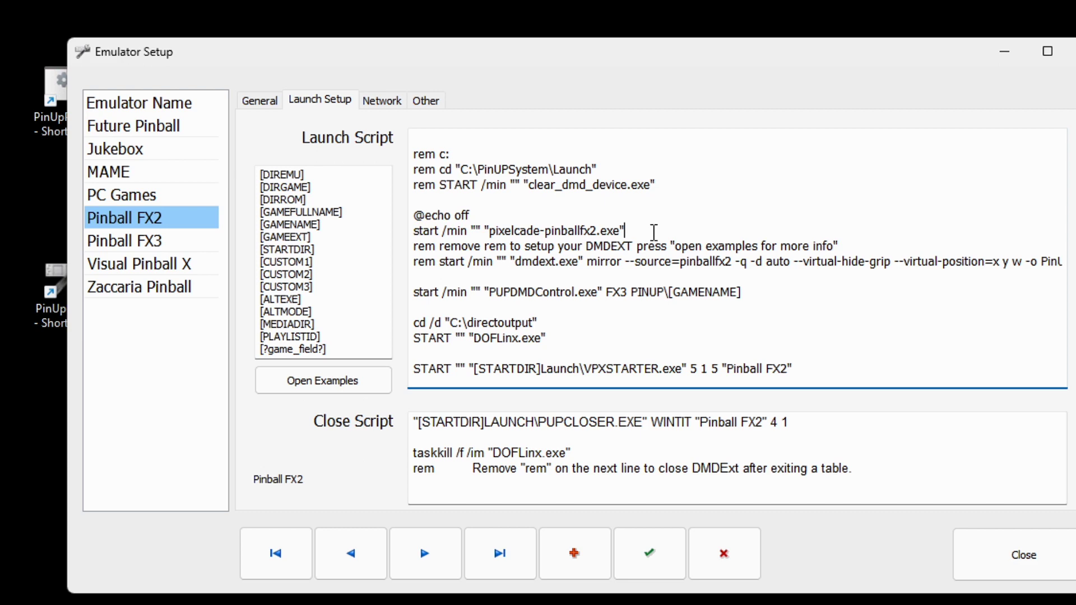
{"action": "left_click", "coordinate": [651, 563]}
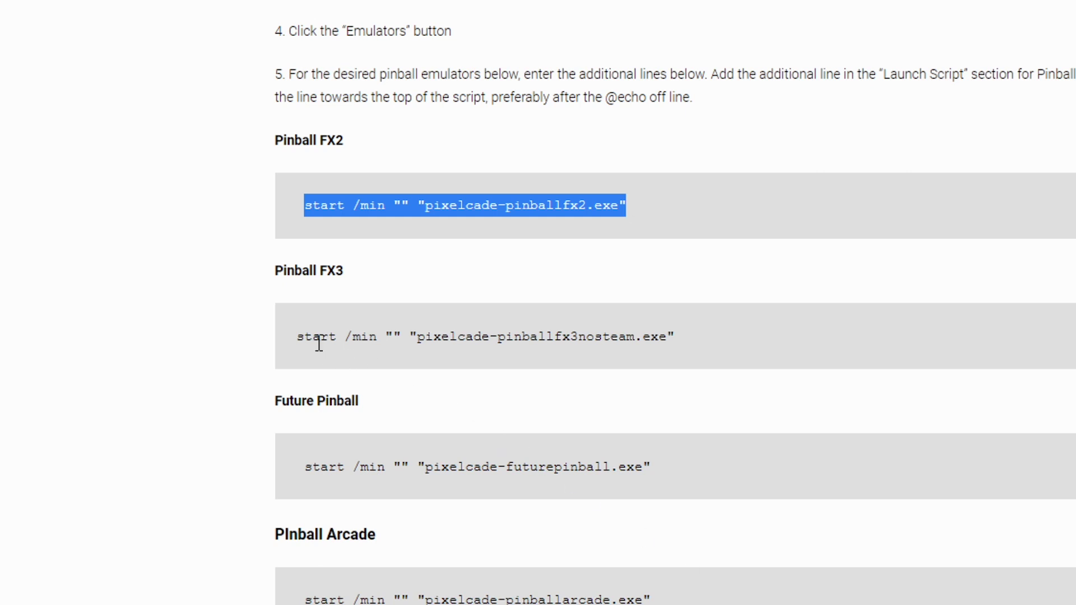
Switch to the Pixelcade guide in the browser and copy the Pinball FX3 line start /min "" "pixelcade-pinballfx3nosteam.exe".
{"action": "left_click", "coordinate": [294, 338]}
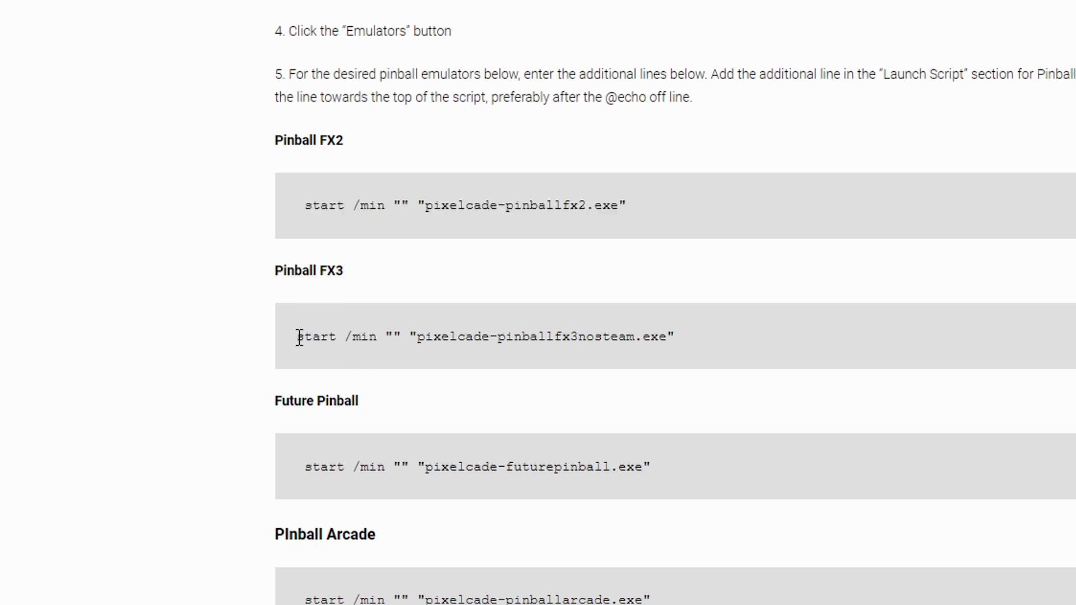
{"action": "left_click_drag", "start_coordinate": [296, 337], "coordinate": [663, 336]}
{"action": "right_click", "coordinate": [662, 337]}
{"action": "left_click", "coordinate": [660, 354]}
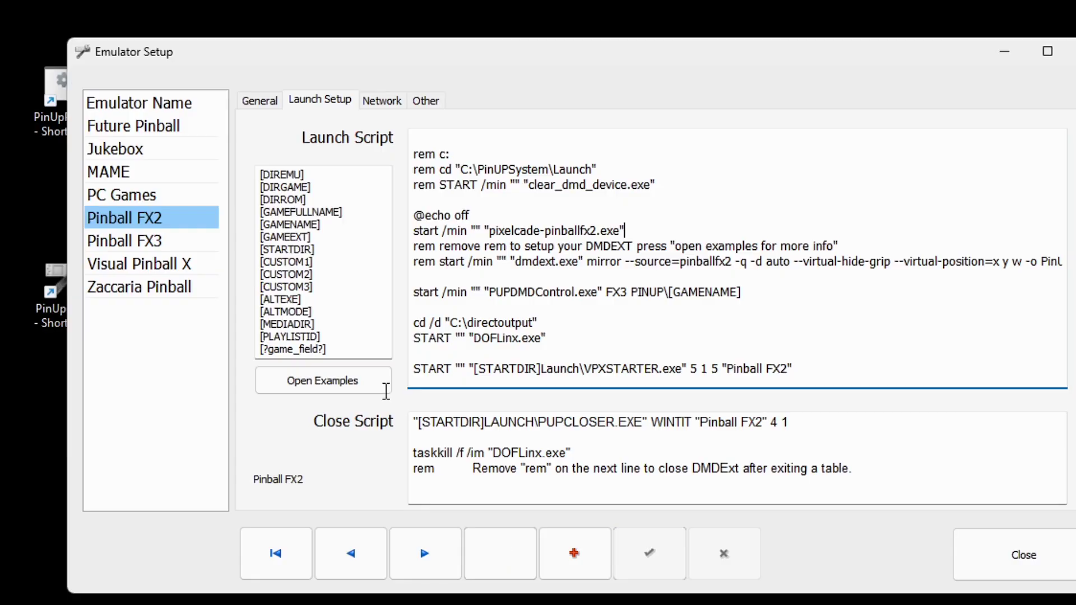
{"action": "left_click", "coordinate": [163, 242]}
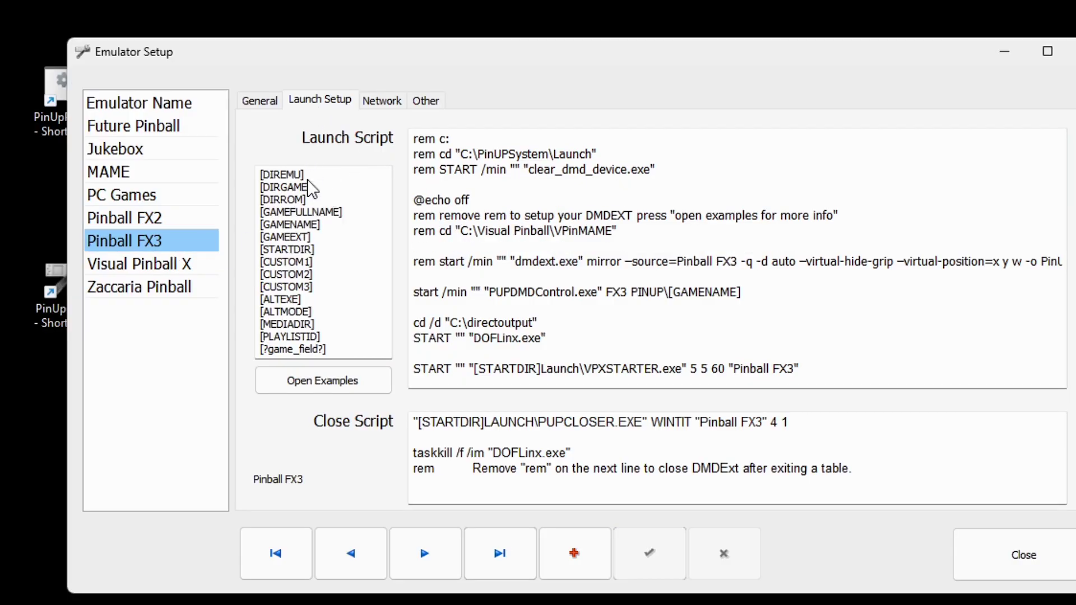
{"action": "left_click", "coordinate": [497, 199]}
{"action": "key", "text": "Return"}
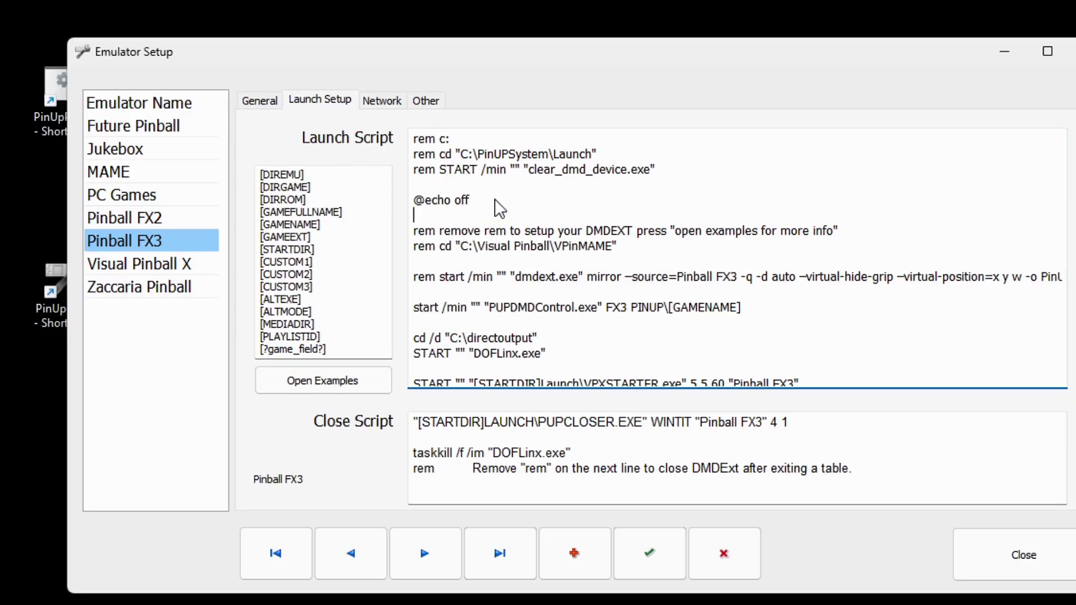
{"action": "right_click", "coordinate": [442, 216]}
{"action": "left_click", "coordinate": [526, 302]}
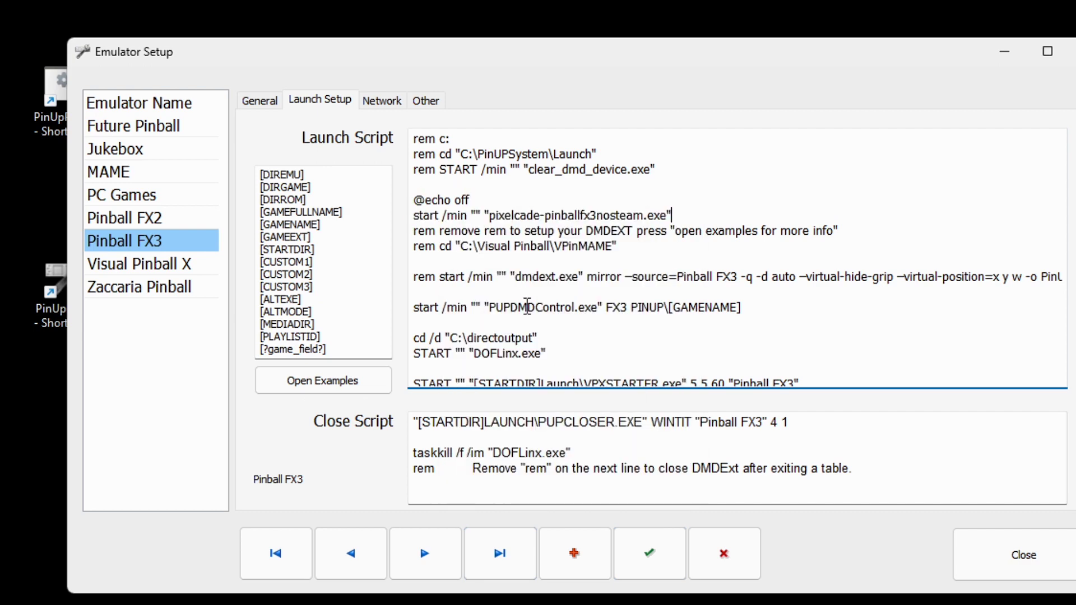
{"action": "left_click", "coordinate": [649, 555]}
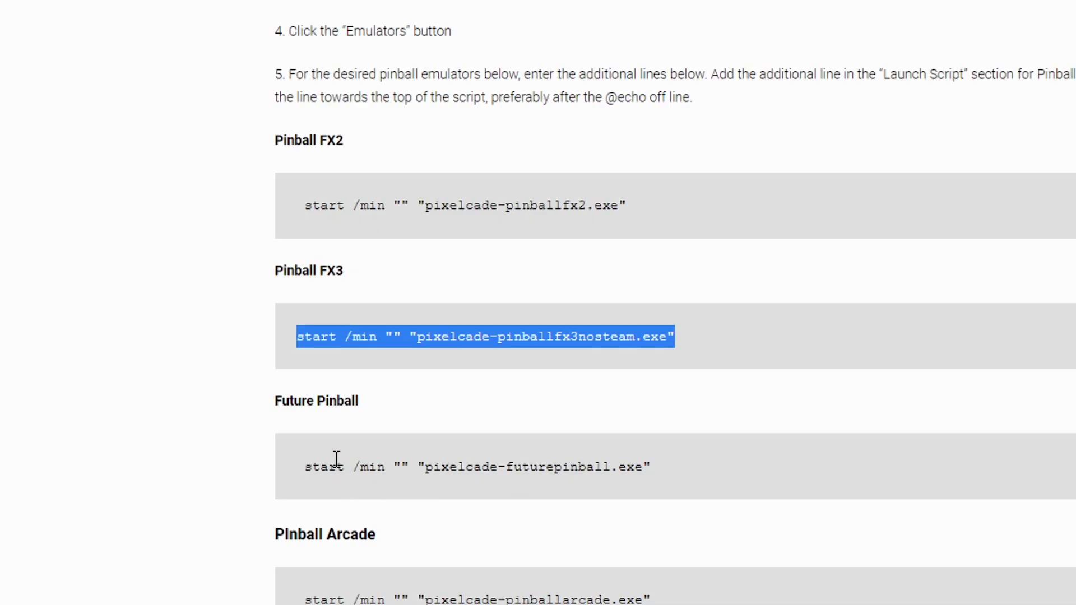
Copy the Future Pinball line start /min "" "pixelcade-futurepinball.exe" from the Pixelcade guide and return to Emulator Setup.
{"action": "left_click", "coordinate": [335, 464]}
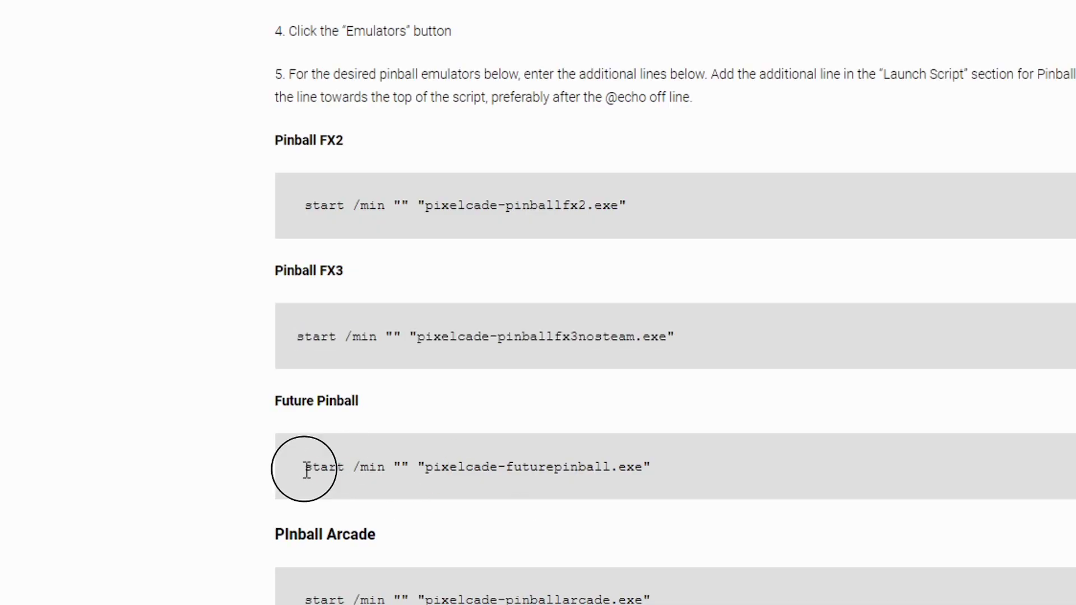
{"action": "left_click_drag", "start_coordinate": [306, 469], "coordinate": [671, 471]}
{"action": "right_click", "coordinate": [637, 466]}
{"action": "left_click", "coordinate": [672, 490]}
{"action": "key", "text": "alt+Tab"}
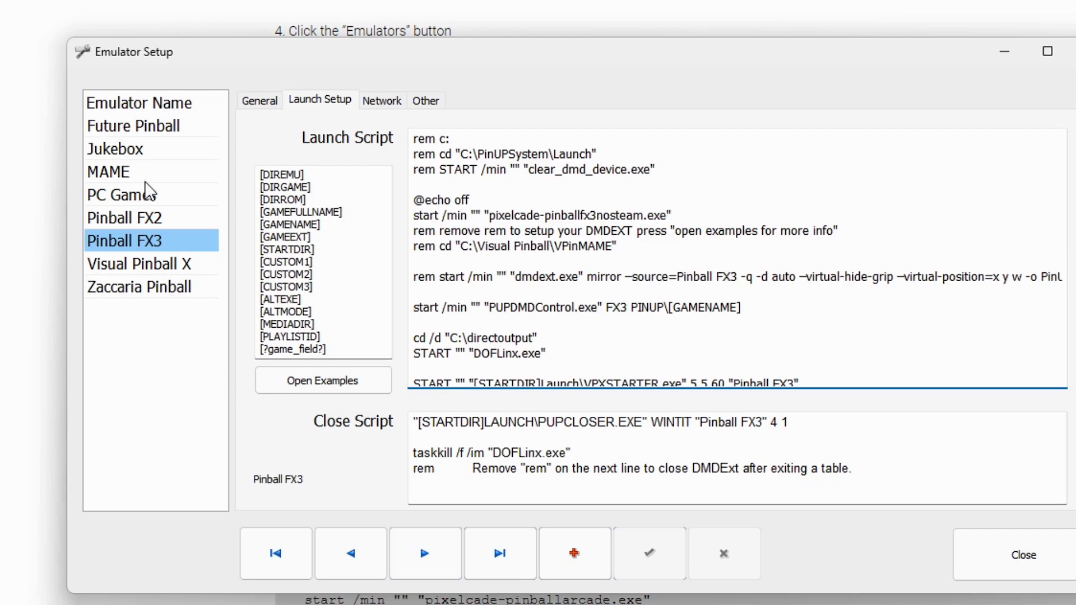
{"action": "left_click", "coordinate": [145, 128]}
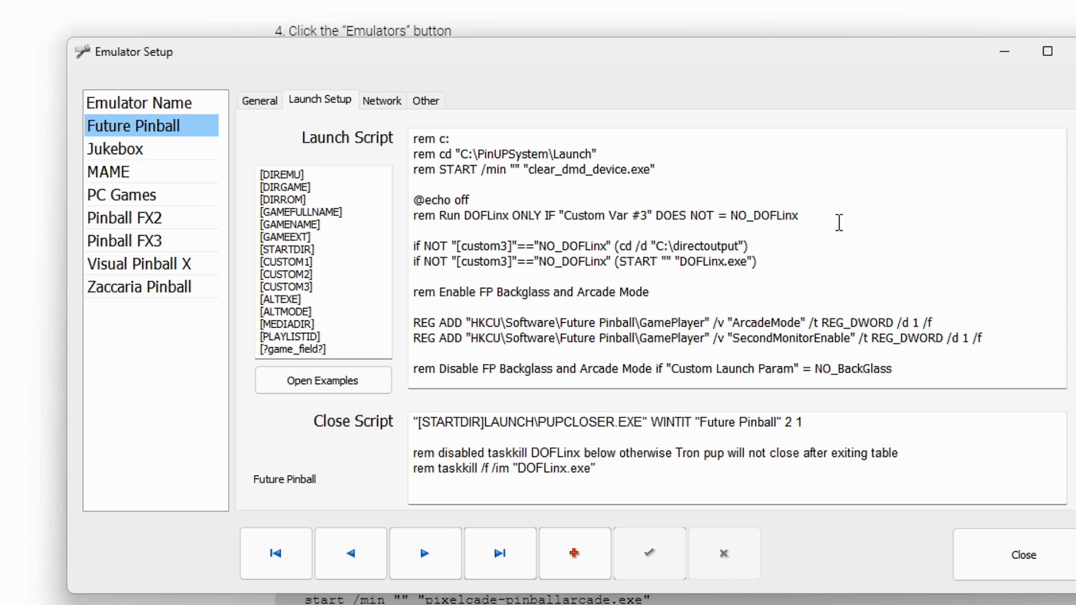
{"action": "left_click", "coordinate": [528, 205]}
{"action": "key", "text": "Return"}
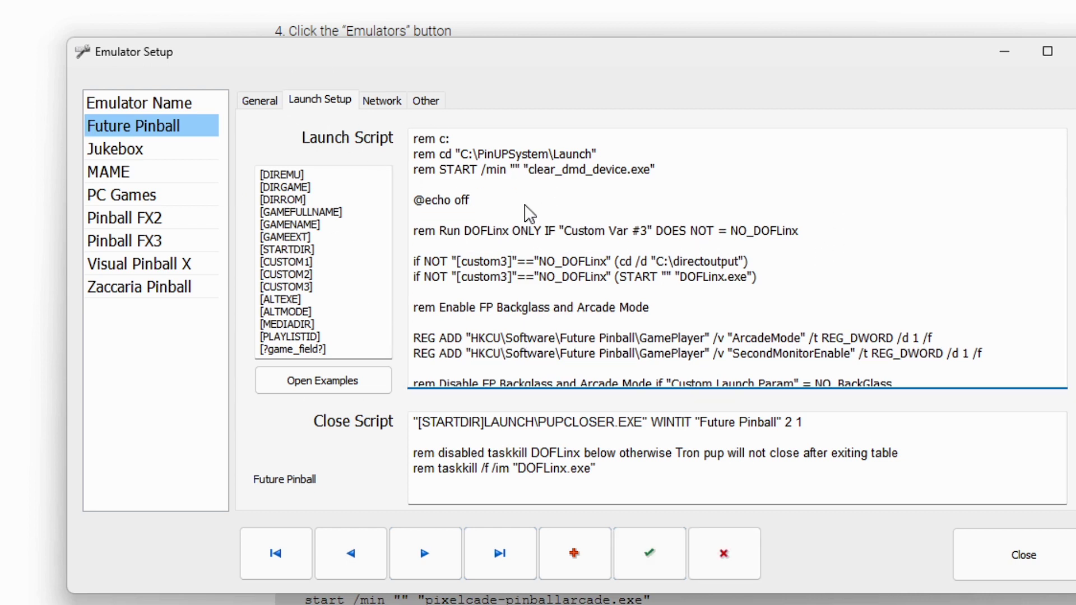
{"action": "key", "text": "super+v"}
{"action": "key", "text": "Escape"}
{"action": "right_click", "coordinate": [429, 214]}
{"action": "left_click", "coordinate": [496, 299]}
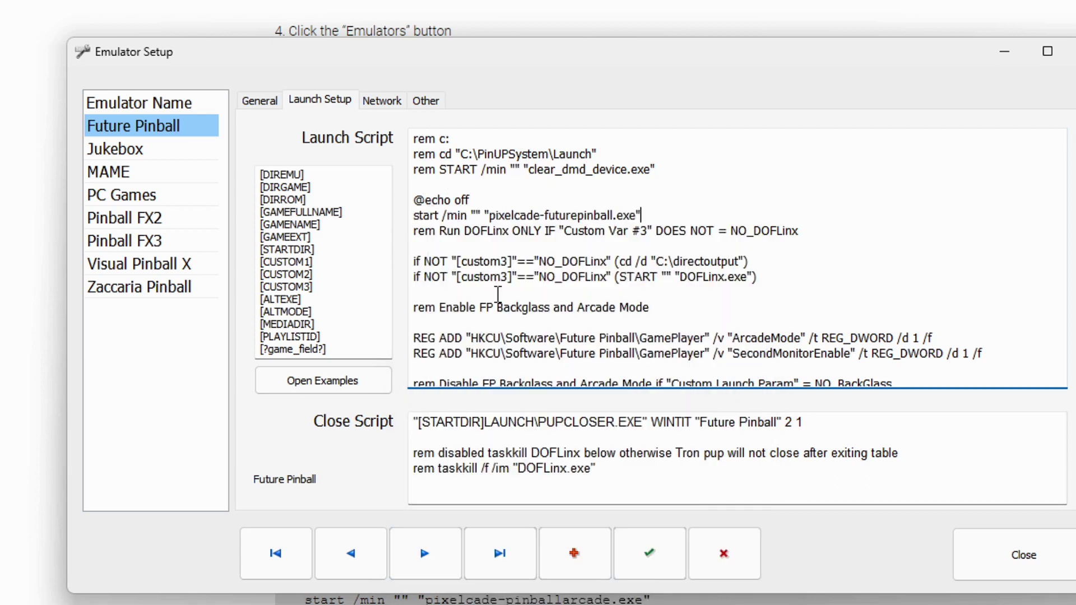
{"action": "left_click", "coordinate": [650, 553]}
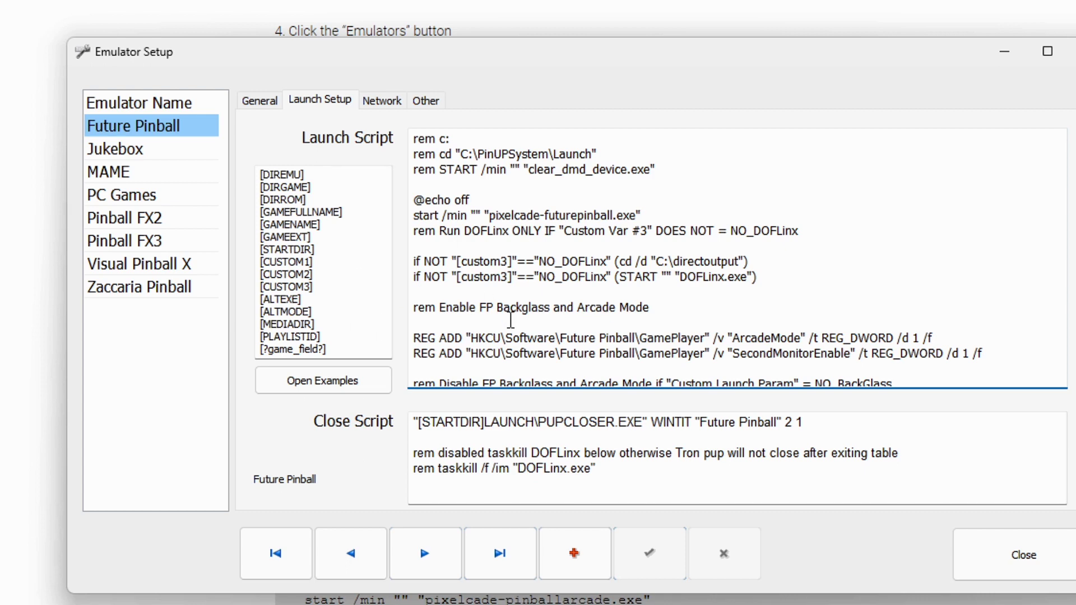
{"action": "left_click", "coordinate": [651, 556]}
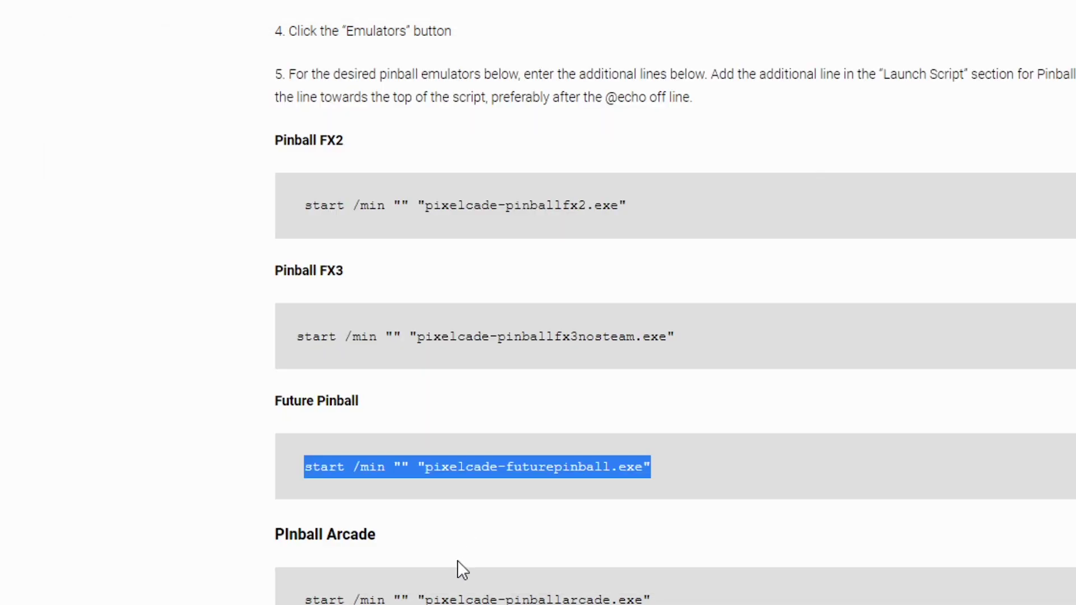
Copy the close-script line taskkill /f /im "dmdext.exe" from the Pixelcade guide and return to Emulator Setup.
{"action": "scroll", "coordinate": [457, 560], "scroll_direction": "down", "scroll_amount": 5}
{"action": "left_click", "coordinate": [356, 341]}
{"action": "left_click_drag", "start_coordinate": [302, 341], "coordinate": [722, 339]}
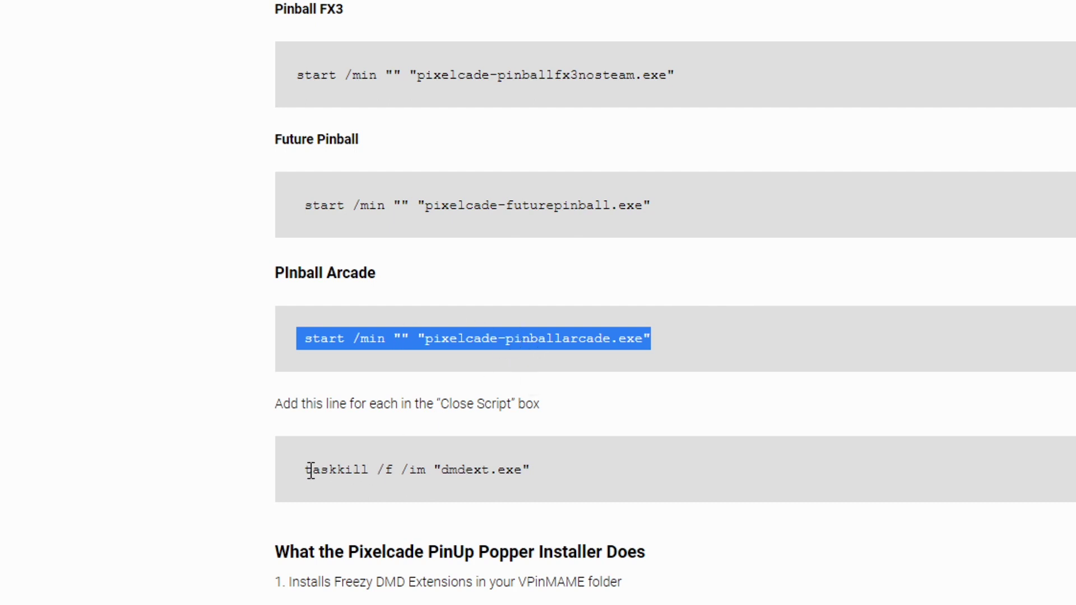
{"action": "left_click_drag", "start_coordinate": [306, 470], "coordinate": [564, 472]}
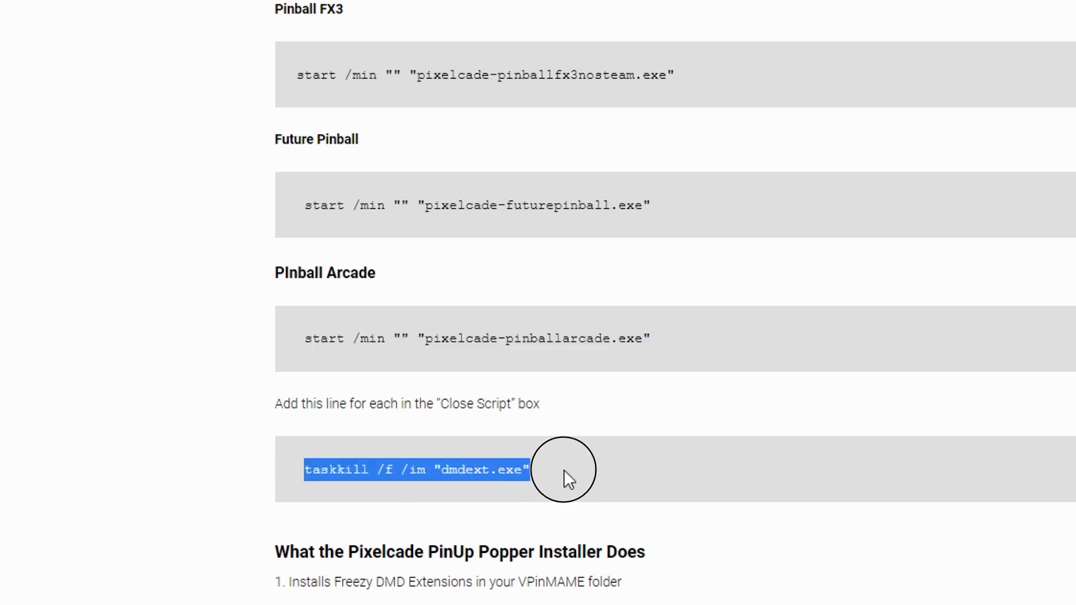
{"action": "right_click", "coordinate": [504, 473]}
{"action": "left_click", "coordinate": [533, 492]}
{"action": "key", "text": "alt+Tab"}
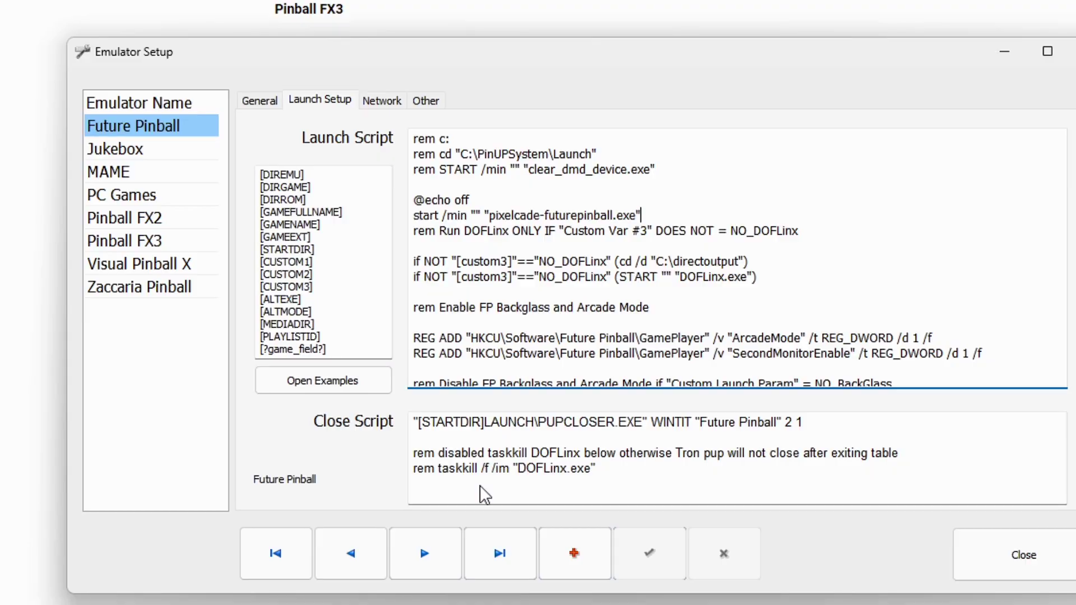
Add taskkill /f /im "dmdext.exe" at the end of Future Pinball's close script and save the change.
{"action": "left_click", "coordinate": [168, 127]}
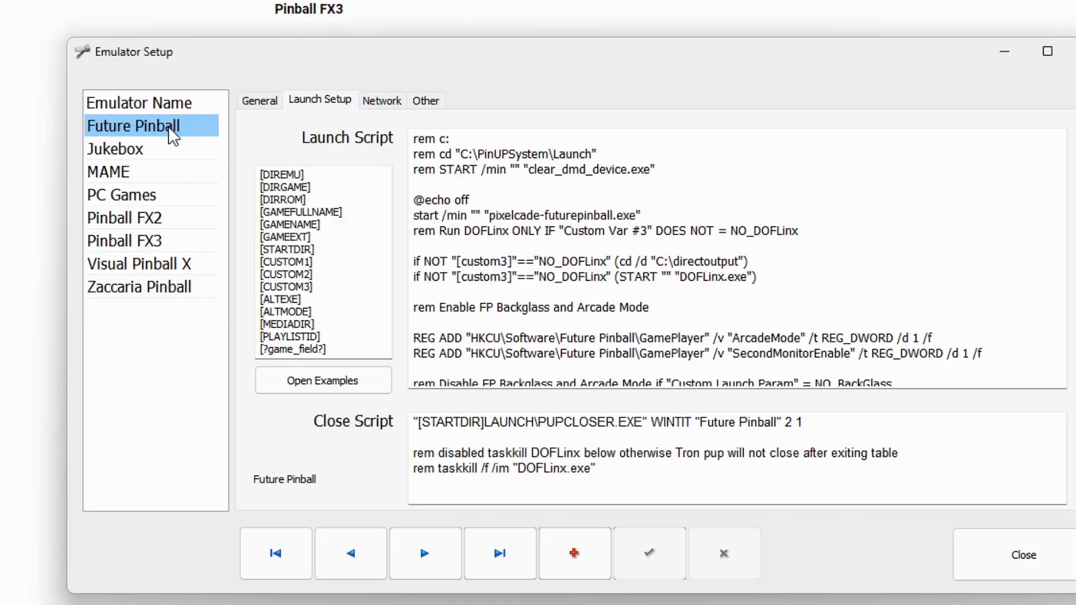
{"action": "left_click", "coordinate": [512, 453]}
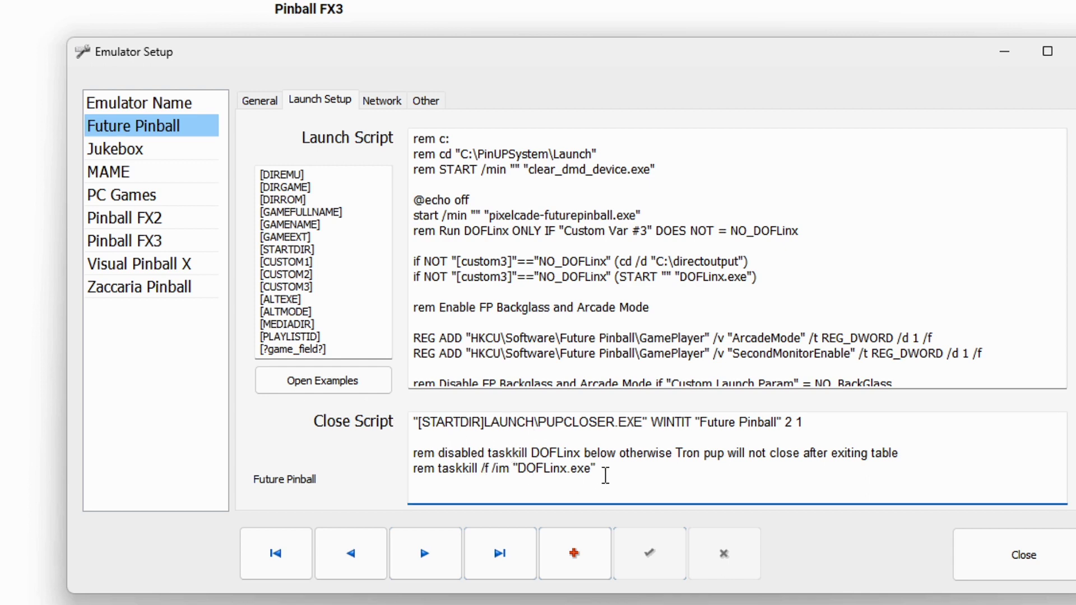
{"action": "key", "text": "Return"}
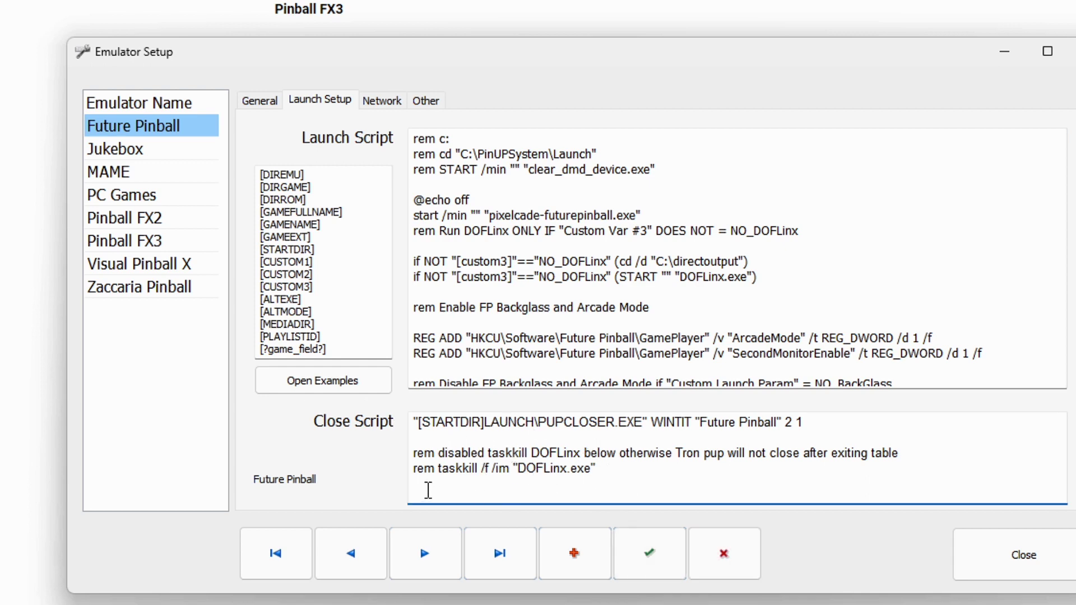
{"action": "right_click", "coordinate": [431, 495]}
{"action": "left_click", "coordinate": [510, 574]}
{"action": "left_click", "coordinate": [649, 553]}
Add taskkill /f /im "dmdext.exe" below the rem line in Pinball FX2's close script and save the change.
{"action": "left_click", "coordinate": [139, 216]}
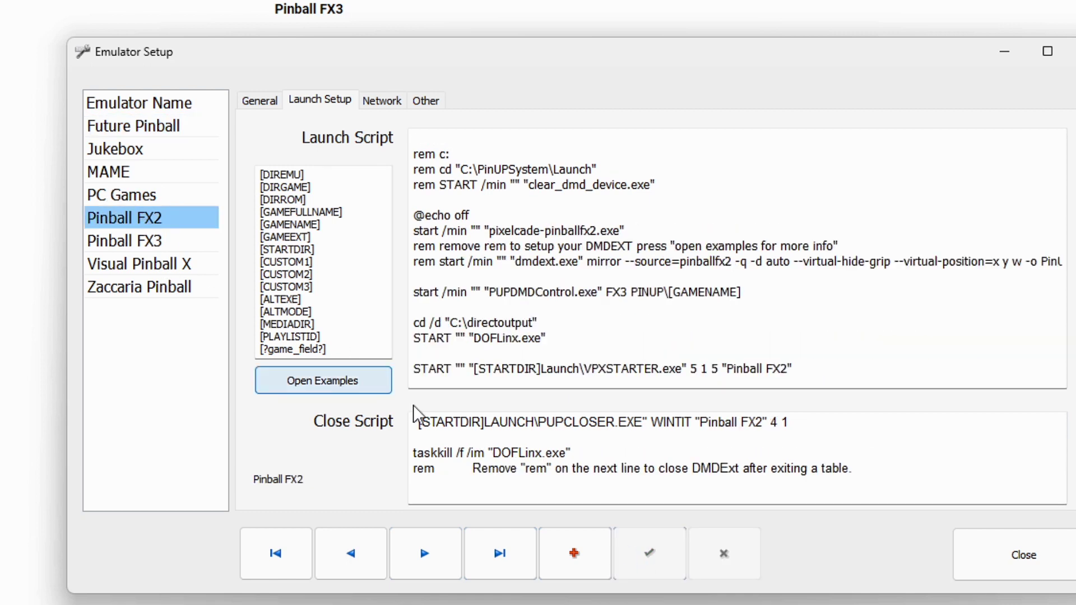
{"action": "left_click", "coordinate": [418, 483]}
{"action": "right_click", "coordinate": [422, 486]}
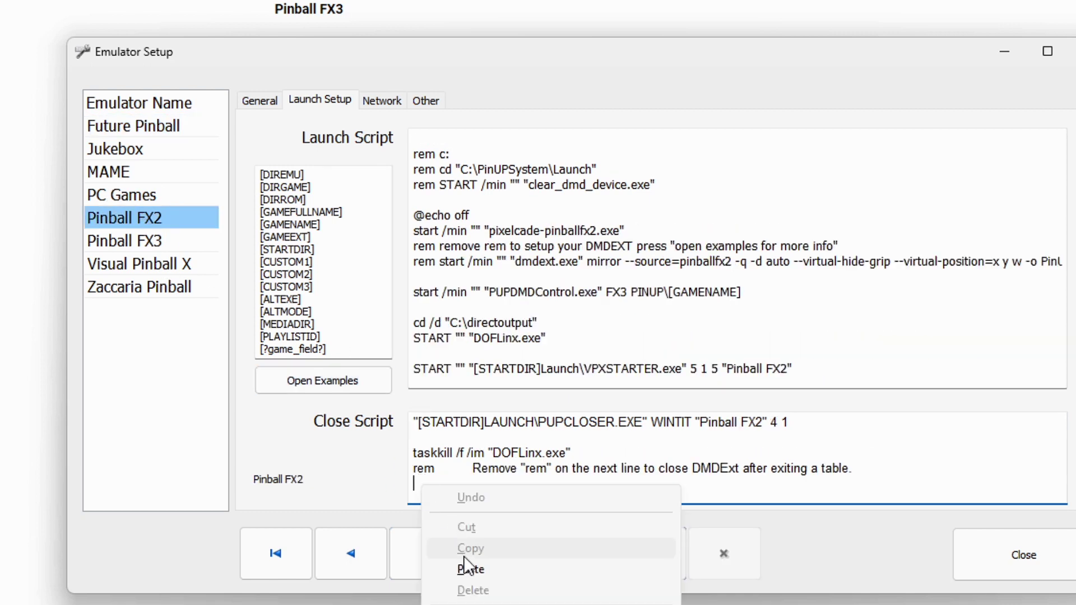
{"action": "left_click", "coordinate": [437, 570]}
{"action": "left_click", "coordinate": [647, 563]}
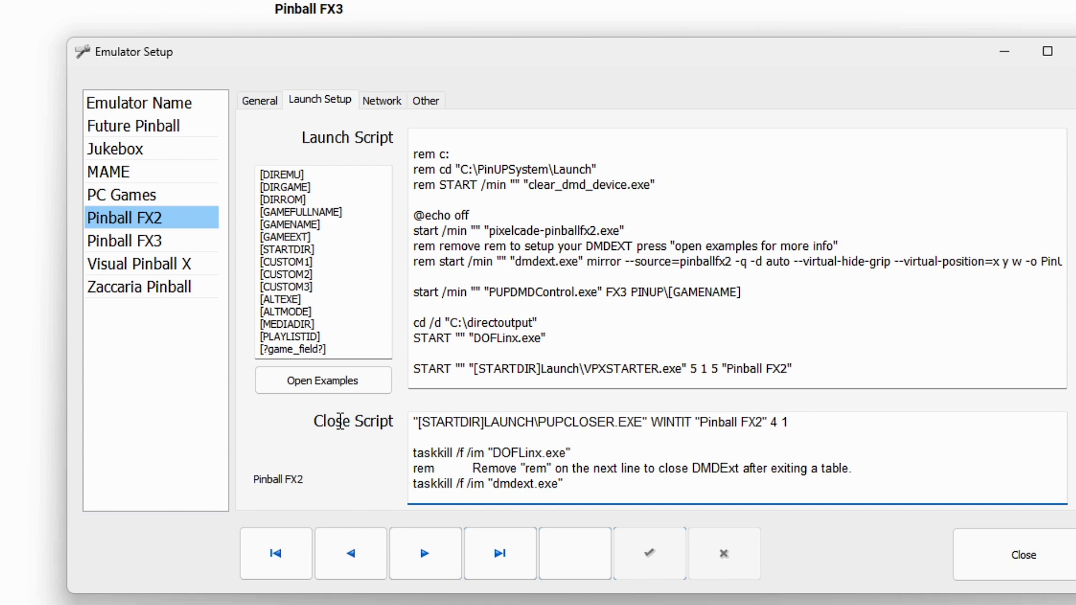
Add taskkill /f /im "dmdext.exe" below the rem line in Pinball FX3's close script and save the change.
{"action": "left_click", "coordinate": [159, 240]}
{"action": "left_click", "coordinate": [439, 494]}
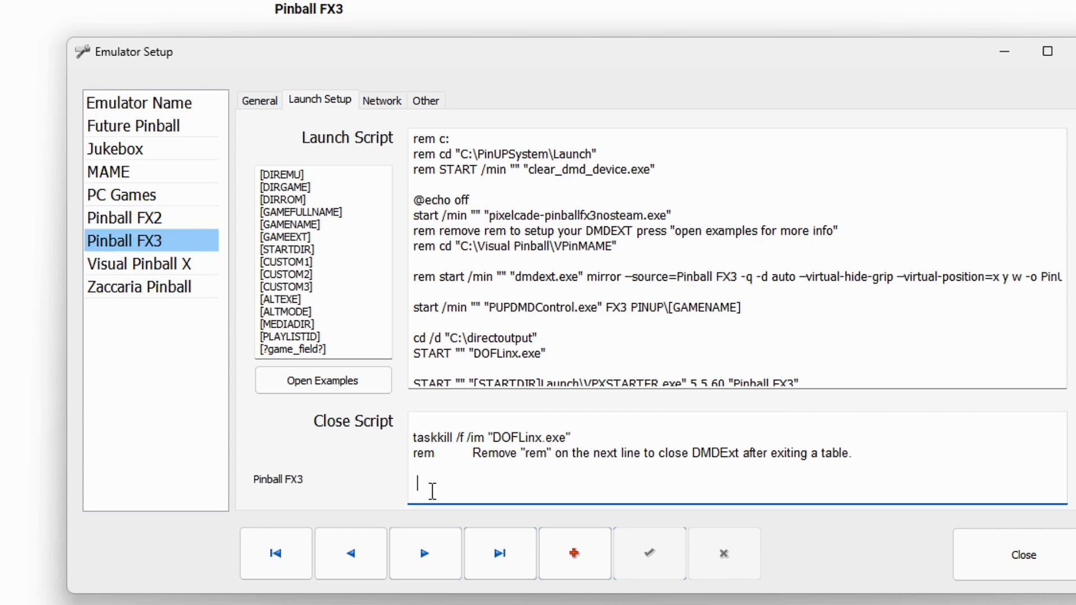
{"action": "right_click", "coordinate": [421, 471]}
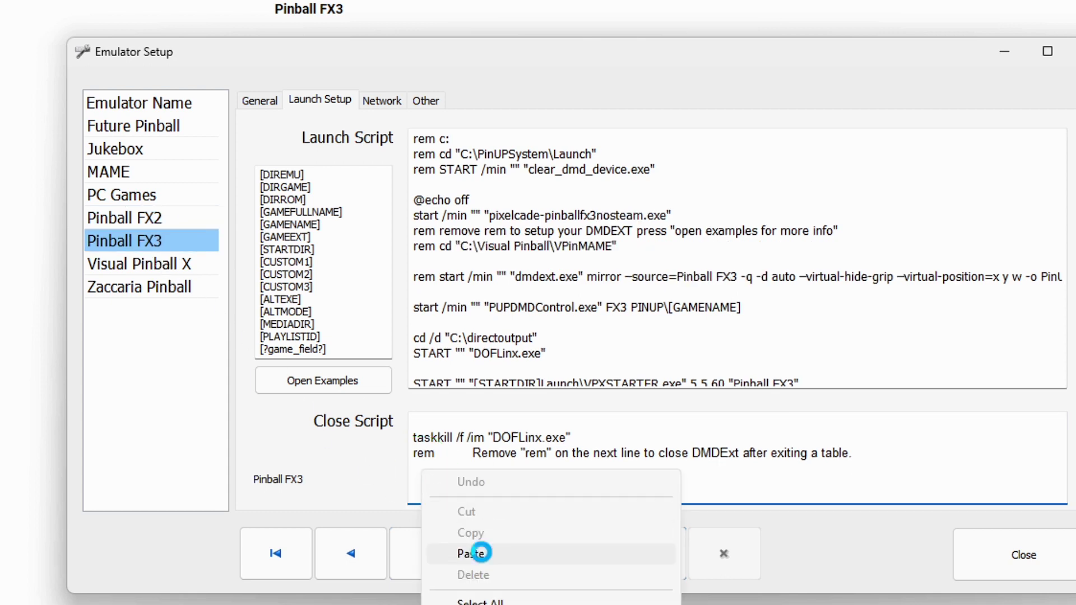
{"action": "left_click", "coordinate": [471, 553]}
{"action": "left_click", "coordinate": [639, 560]}
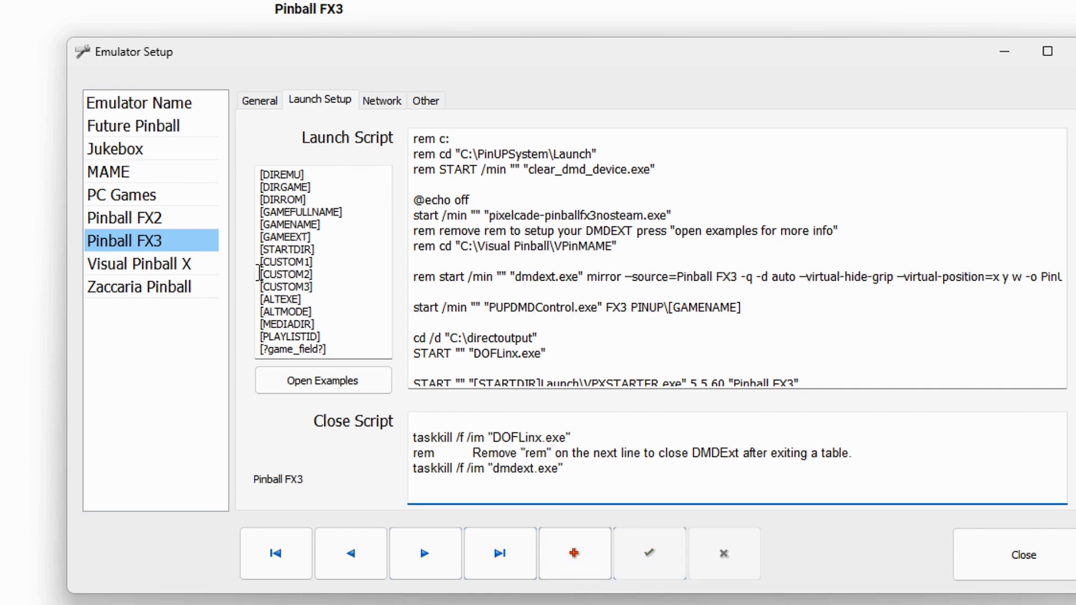
View Visual Pinball X's launch setup, then close Emulator Setup and exit PinUP Popper Setup.
{"action": "left_click", "coordinate": [182, 270]}
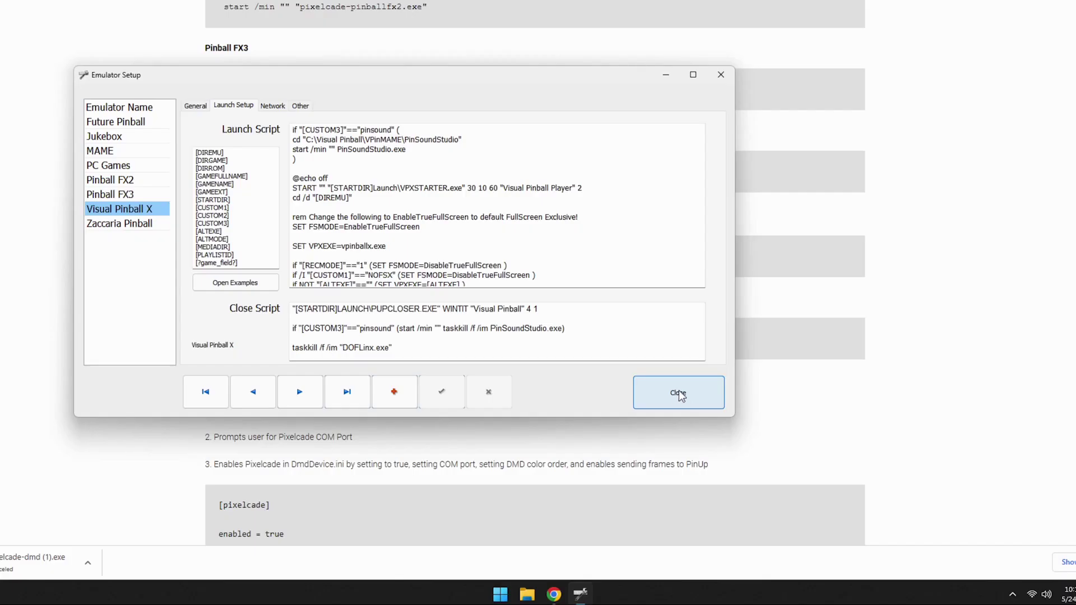
{"action": "left_click", "coordinate": [685, 396]}
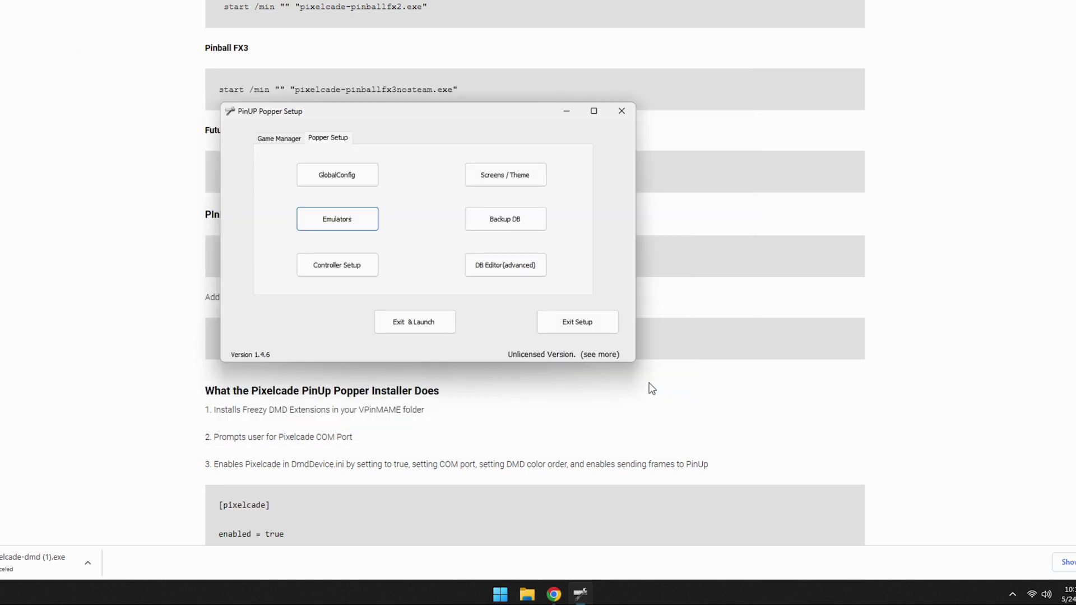
{"action": "left_click", "coordinate": [599, 321]}
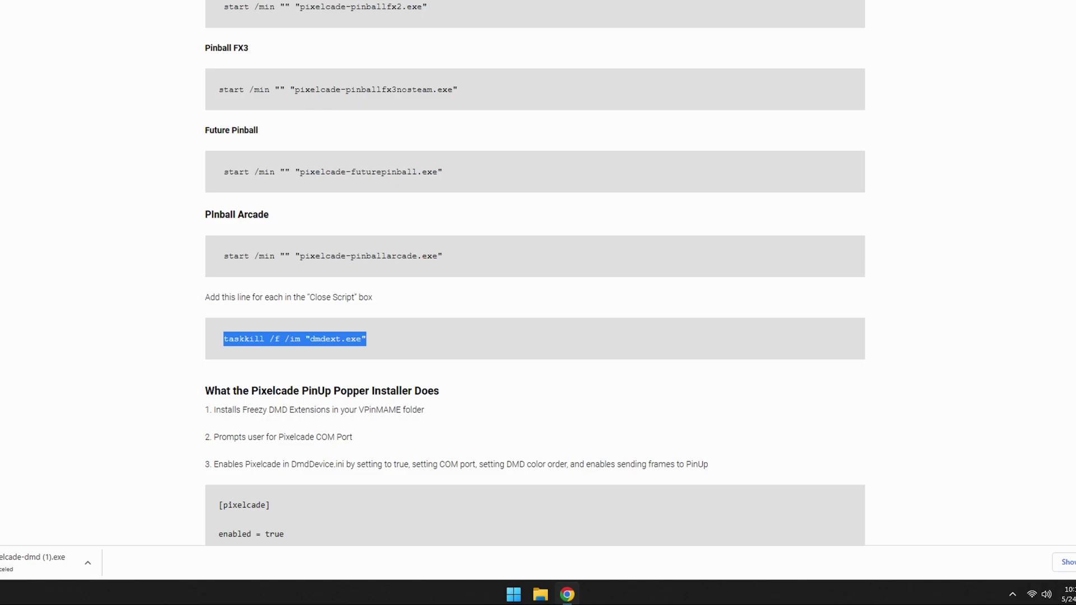
Switch to File Explorer and open the folder C:\PinUpSystem\POPMedia\Visual Pinball X\DMD.
{"action": "key", "text": "super+d"}
{"action": "left_click", "coordinate": [542, 595]}
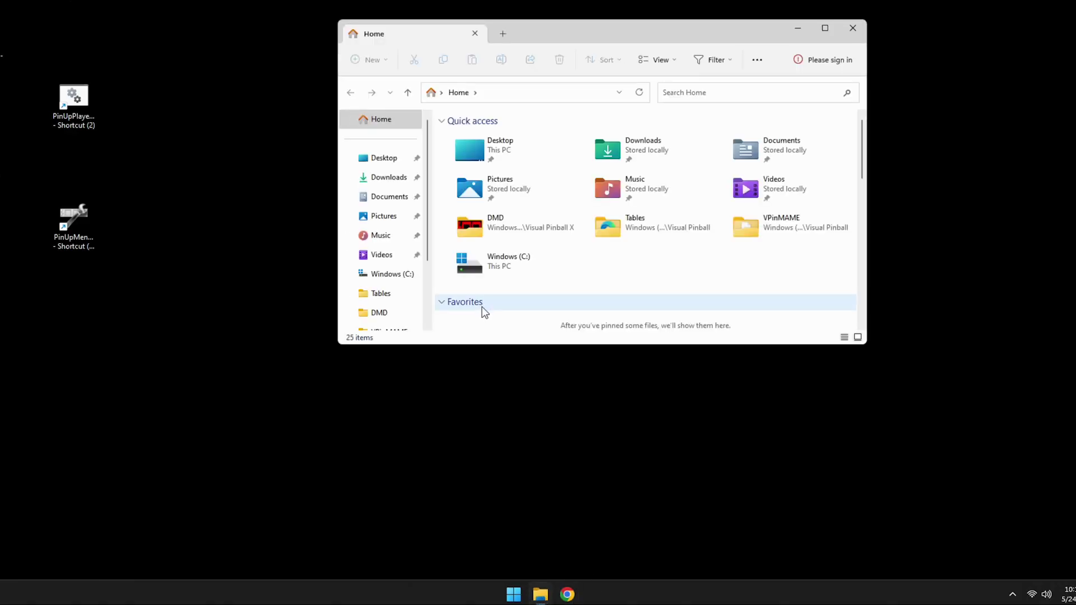
{"action": "double_click", "coordinate": [486, 261]}
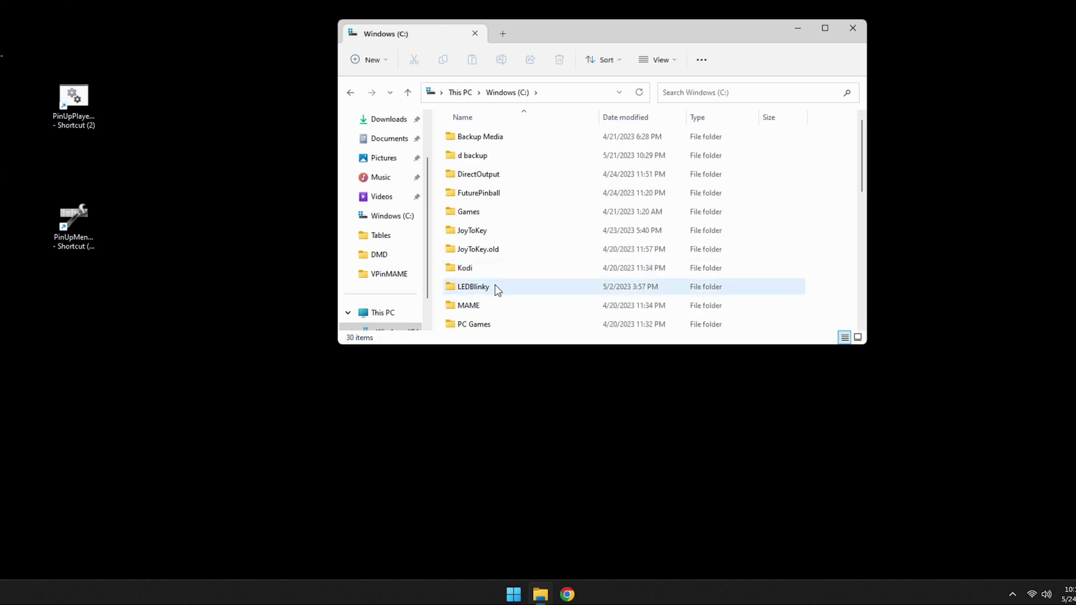
{"action": "scroll", "coordinate": [499, 286], "scroll_direction": "down", "scroll_amount": 4}
{"action": "scroll", "coordinate": [498, 289], "scroll_direction": "down", "scroll_amount": 3}
{"action": "scroll", "coordinate": [498, 290], "scroll_direction": "up", "scroll_amount": 1}
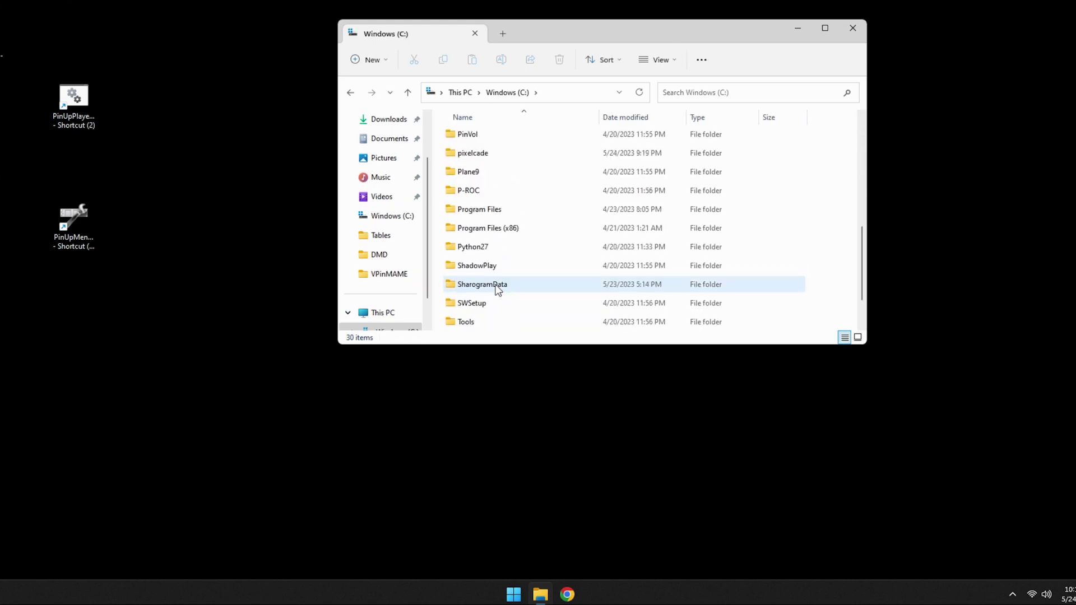
{"action": "scroll", "coordinate": [499, 289], "scroll_direction": "up", "scroll_amount": 1}
{"action": "double_click", "coordinate": [480, 173]}
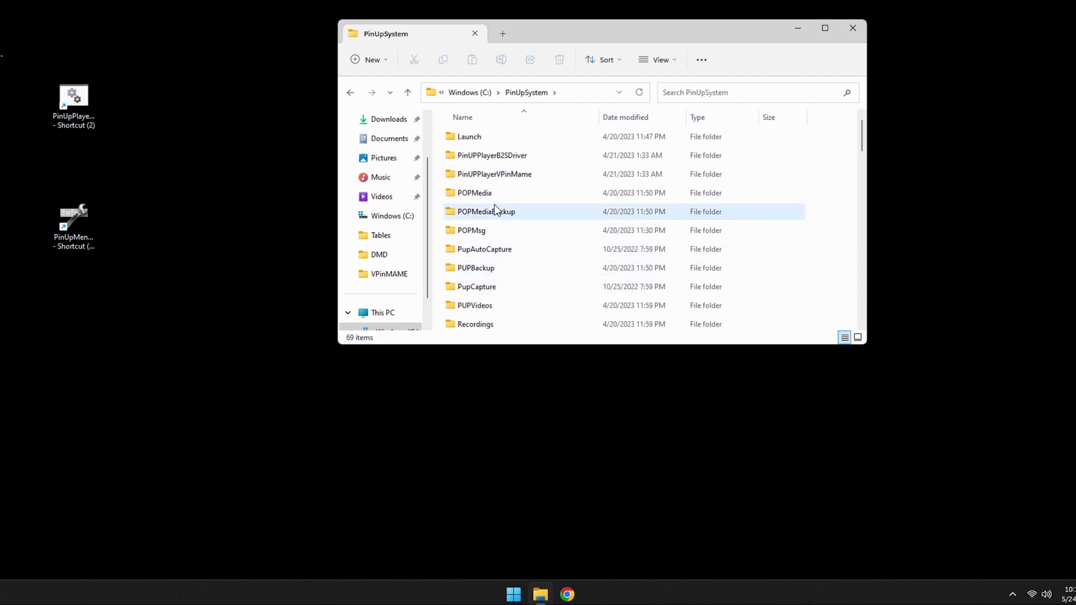
{"action": "left_click", "coordinate": [492, 196]}
{"action": "double_click", "coordinate": [494, 195]}
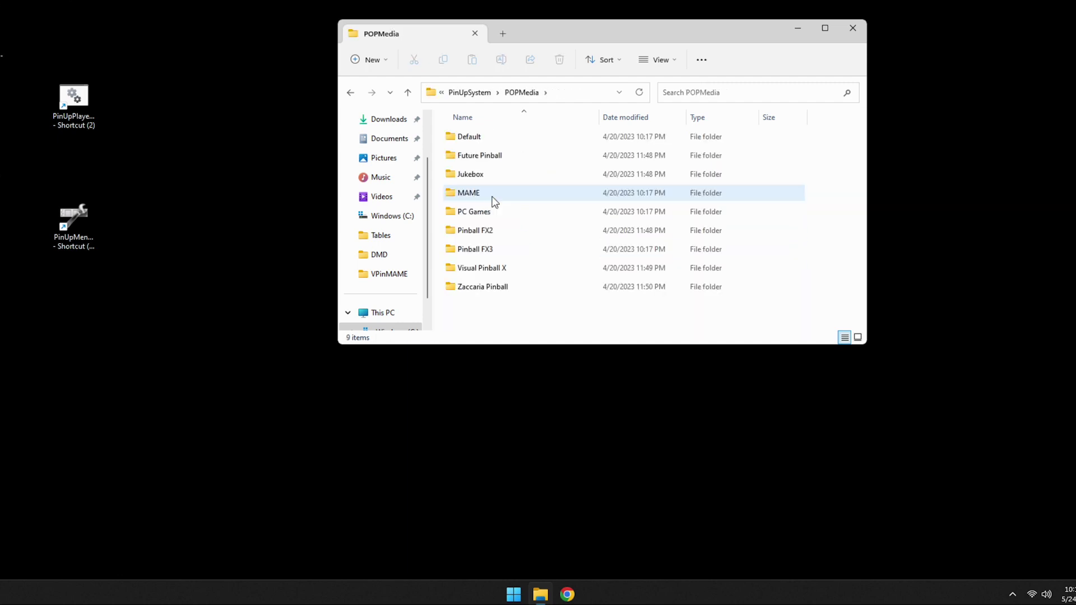
{"action": "double_click", "coordinate": [510, 270]}
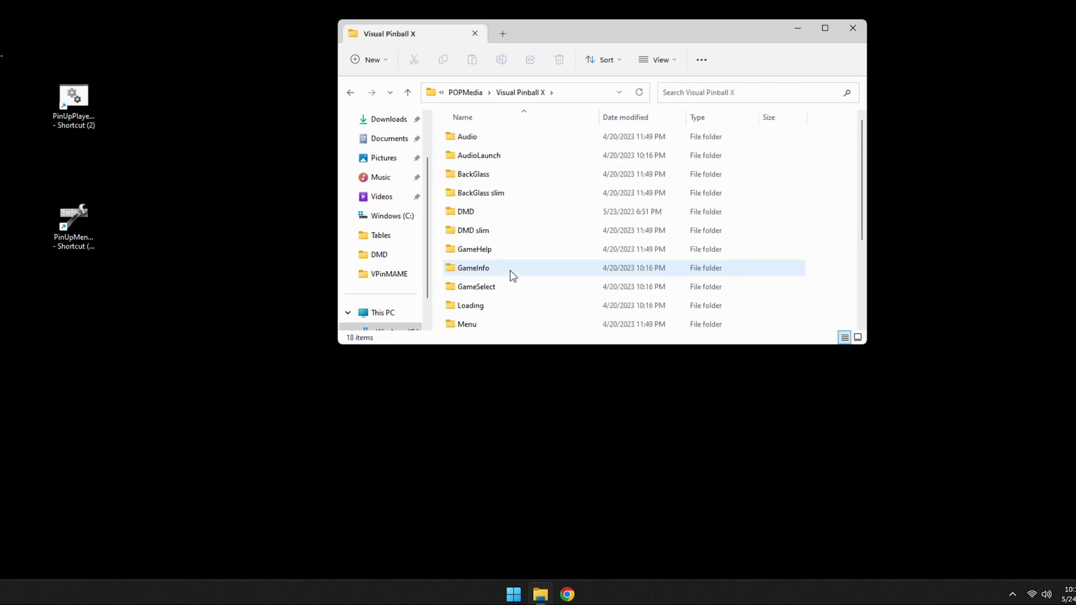
{"action": "double_click", "coordinate": [477, 214]}
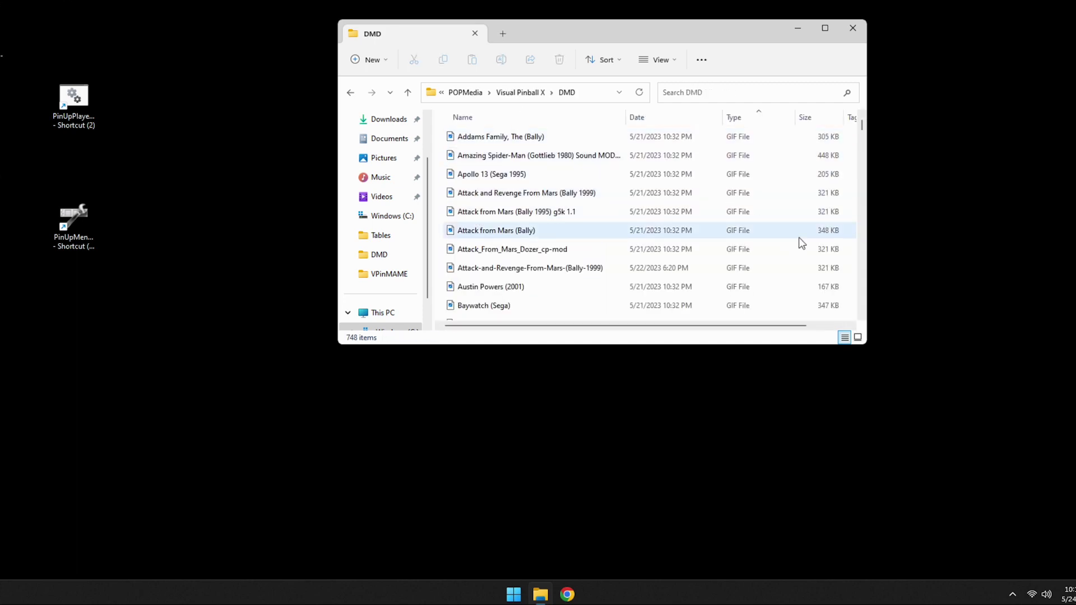
Look through the GIF and PNG files in Visual Pinball X's DMD media folder.
{"action": "left_click_drag", "start_coordinate": [863, 128], "coordinate": [860, 207]}
{"action": "left_click", "coordinate": [526, 174]}
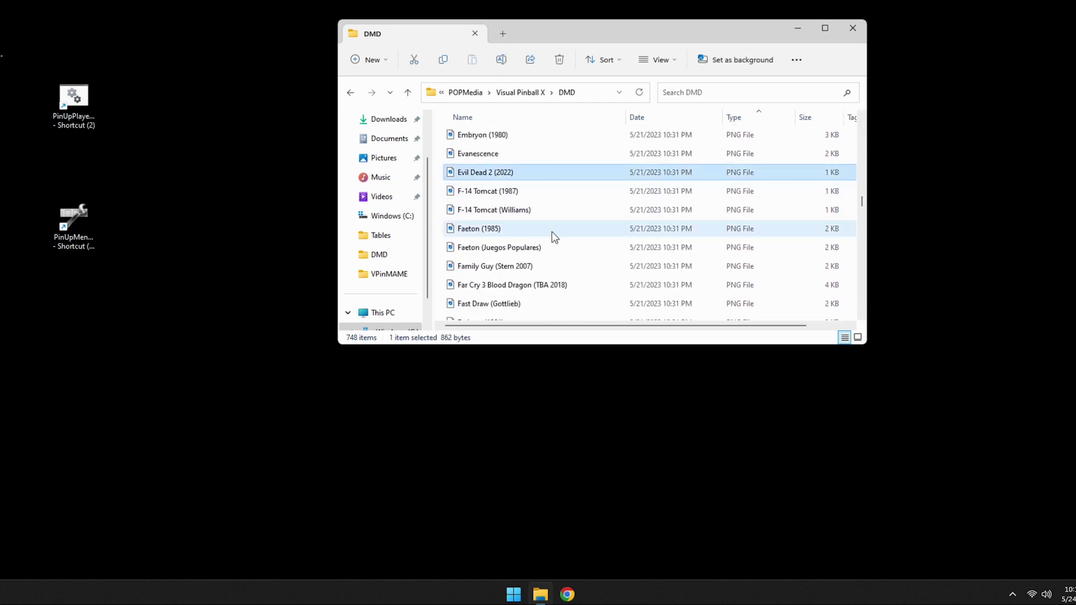
{"action": "left_click_drag", "start_coordinate": [863, 203], "coordinate": [854, 120]}
{"action": "scroll", "coordinate": [580, 285], "scroll_direction": "down", "scroll_amount": 2}
{"action": "scroll", "coordinate": [581, 285], "scroll_direction": "up", "scroll_amount": 2}
Select all the GIF files in the DMD folder and delete them, keeping the PNG files.
{"action": "scroll", "coordinate": [500, 275], "scroll_direction": "down", "scroll_amount": 20}
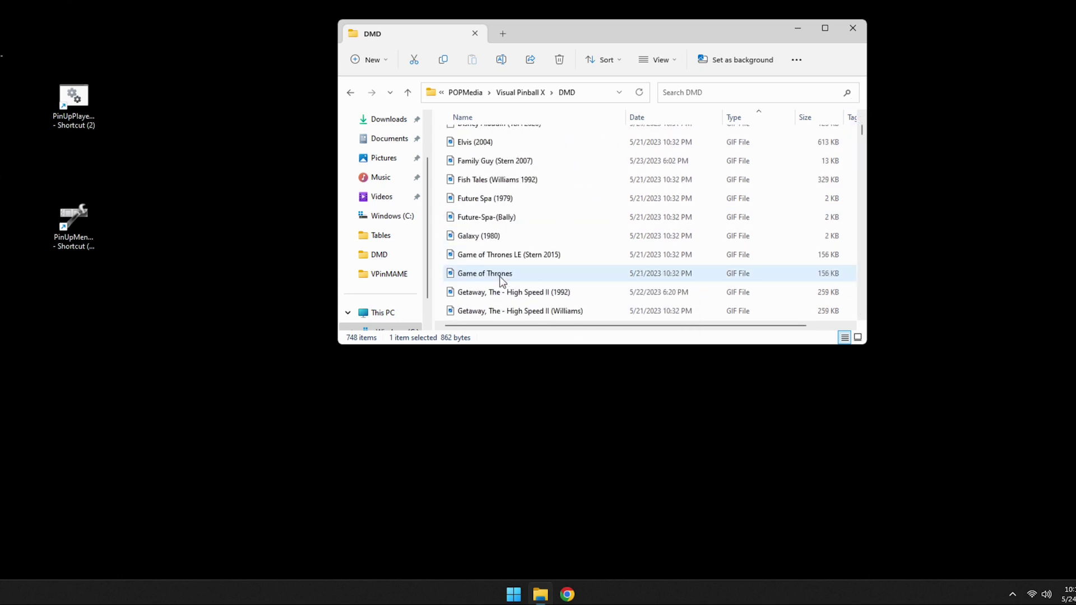
{"action": "scroll", "coordinate": [499, 278], "scroll_direction": "down", "scroll_amount": 20}
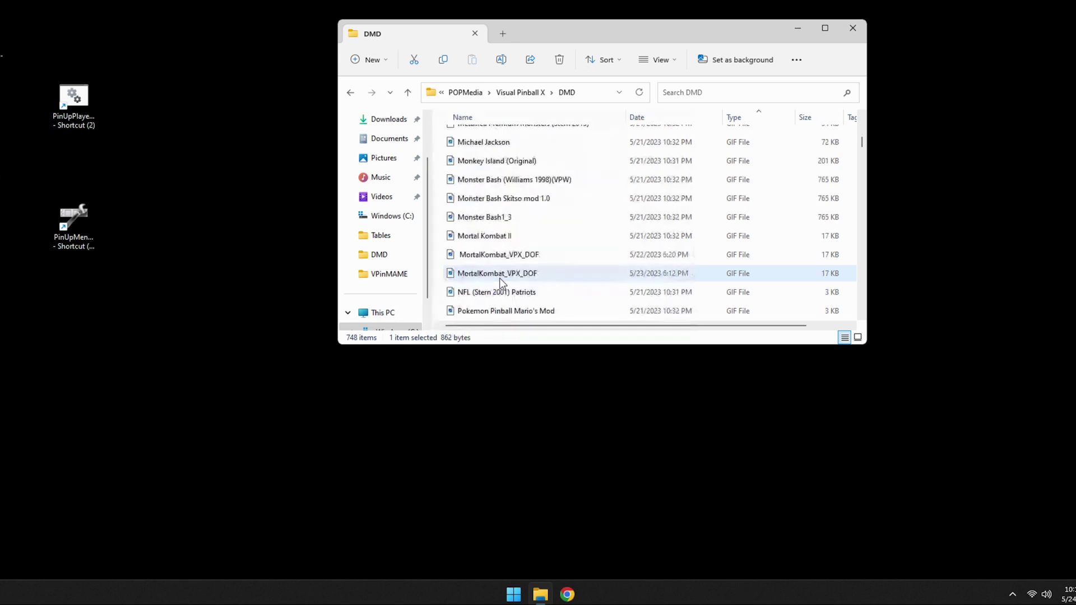
{"action": "scroll", "coordinate": [499, 278], "scroll_direction": "down", "scroll_amount": 20}
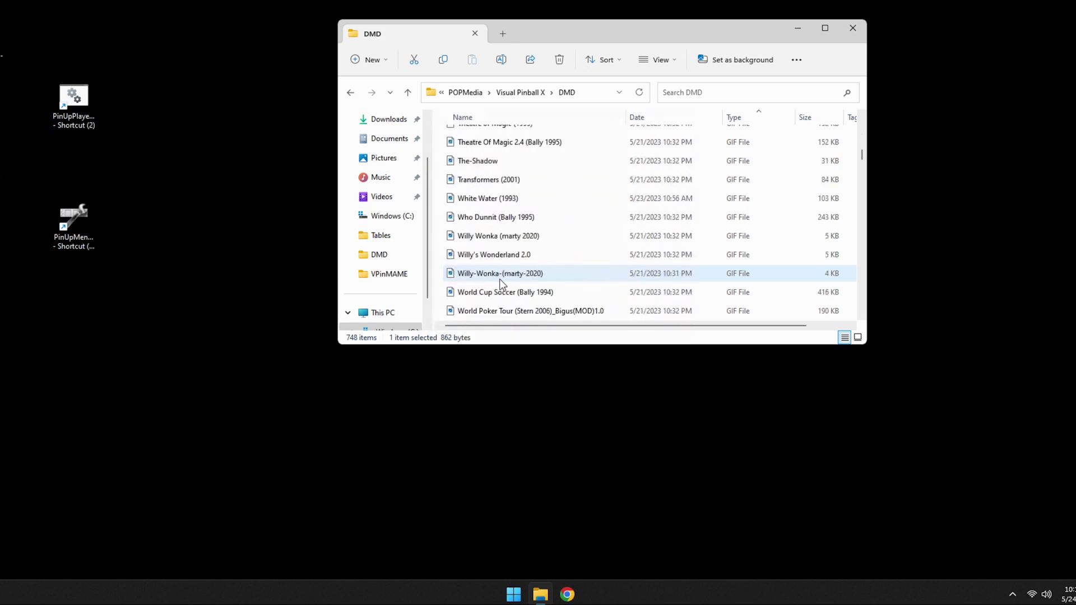
{"action": "left_click", "coordinate": [504, 209]}
{"action": "left_click_drag", "start_coordinate": [861, 163], "coordinate": [863, 119]}
{"action": "left_click", "coordinate": [514, 137], "text": "shift"}
{"action": "right_click", "coordinate": [514, 137]}
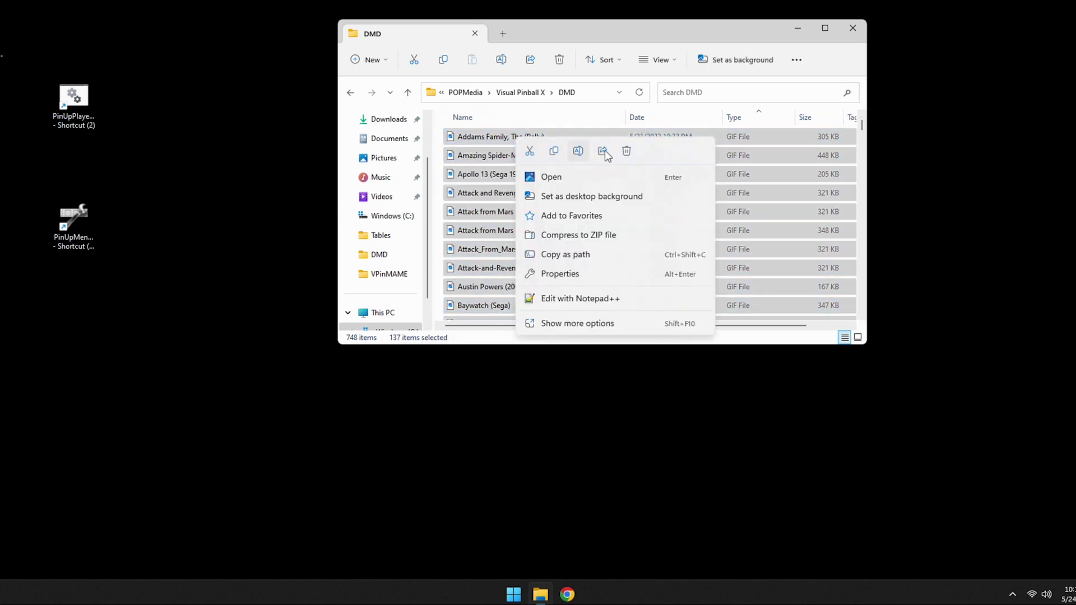
{"action": "left_click", "coordinate": [628, 151]}
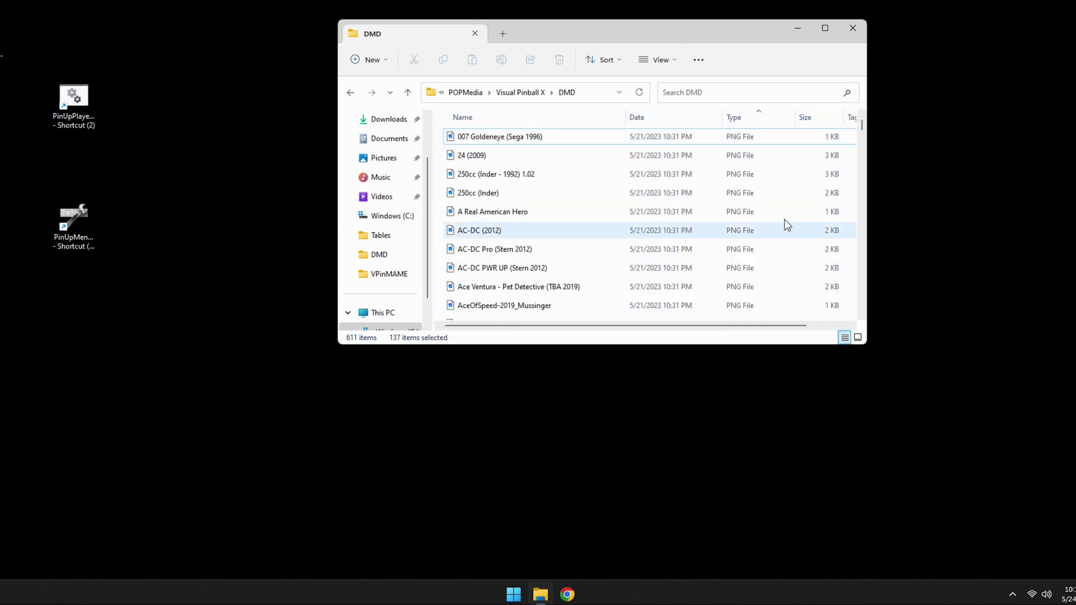
View the AC-DC (2012) PNG image from the DMD folder and close the image viewer.
{"action": "left_click", "coordinate": [643, 194]}
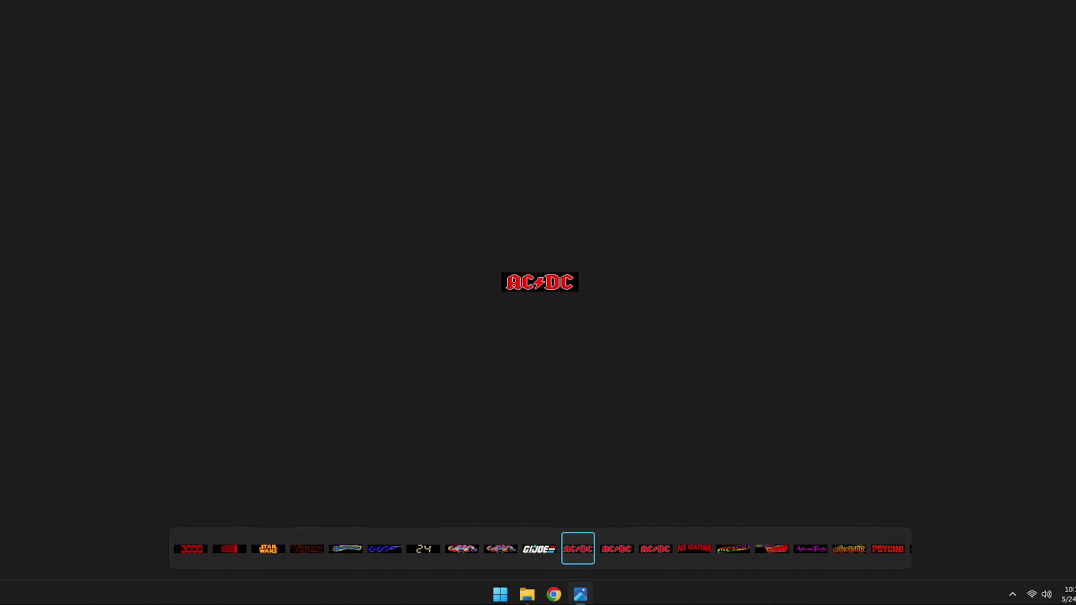
{"action": "key", "text": "alt+F4"}
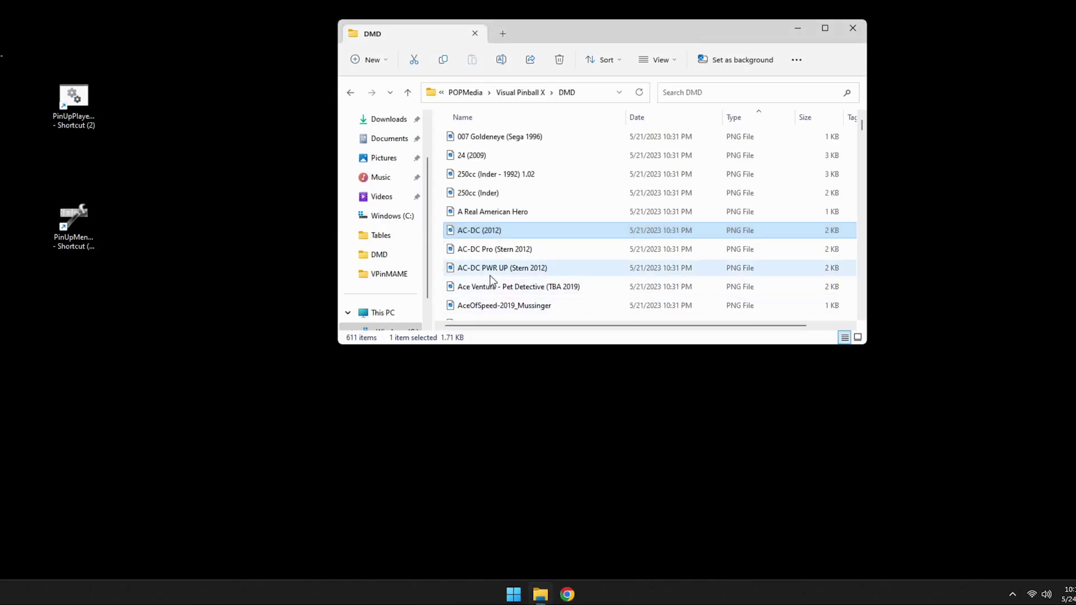
Show the desktop and launch Pixelcade PinUp Popper Artwork Updater from the Pixelcade DMD Pinball program group.
{"action": "left_click", "coordinate": [552, 286]}
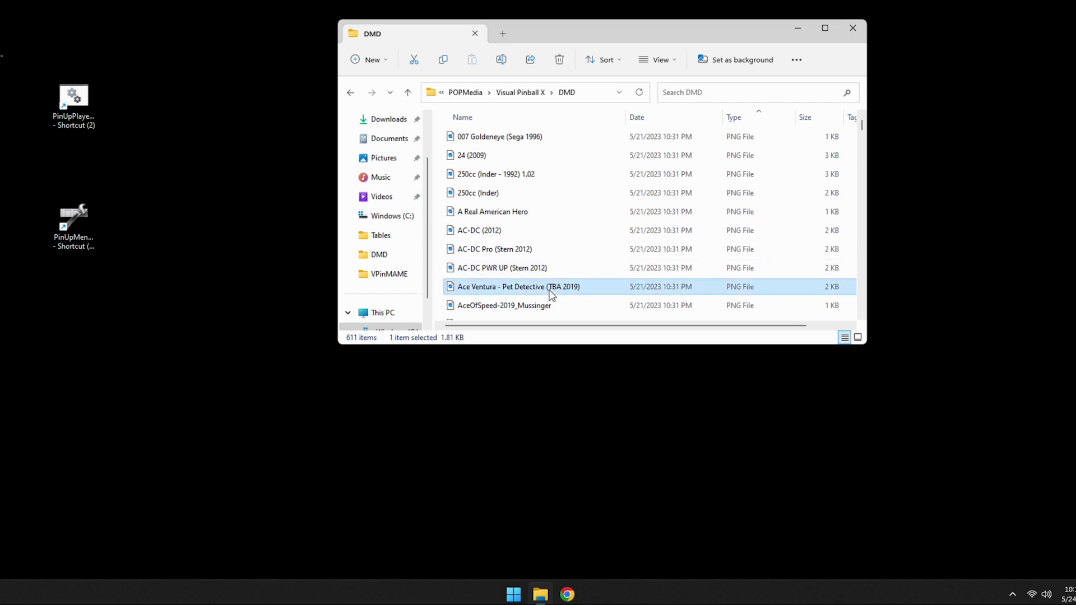
{"action": "key", "text": "super+d"}
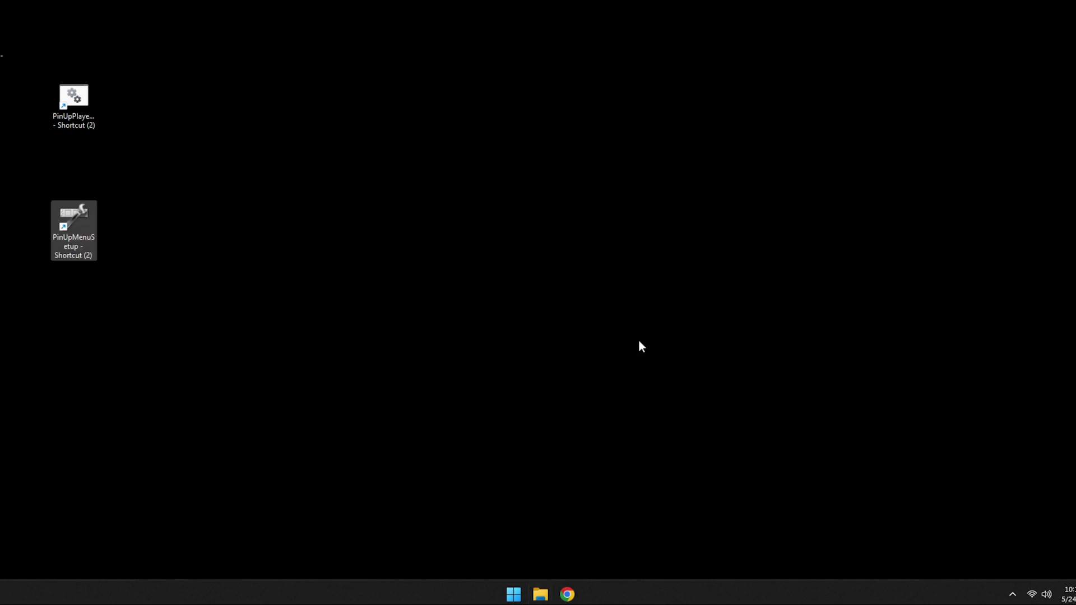
{"action": "left_click", "coordinate": [508, 597]}
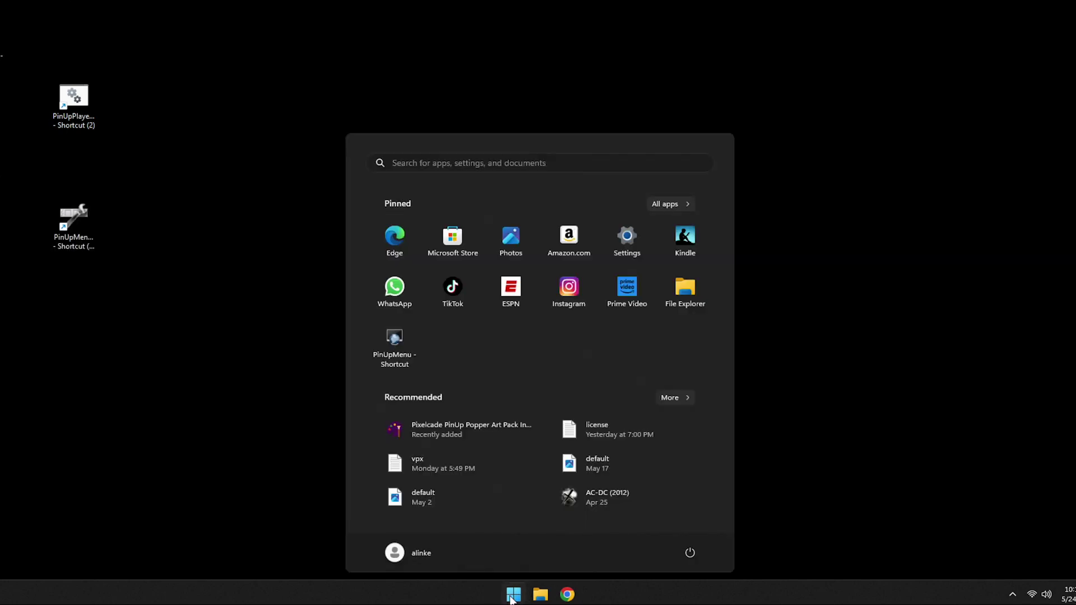
{"action": "left_click", "coordinate": [665, 204]}
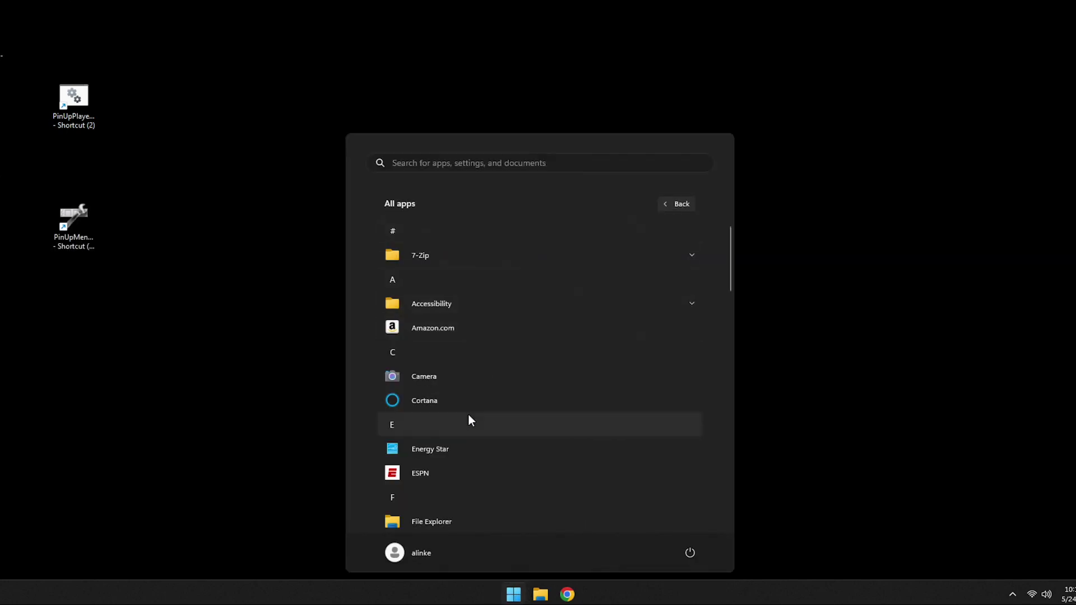
{"action": "scroll", "coordinate": [468, 414], "scroll_direction": "down", "scroll_amount": 6}
{"action": "scroll", "coordinate": [469, 416], "scroll_direction": "down", "scroll_amount": 10}
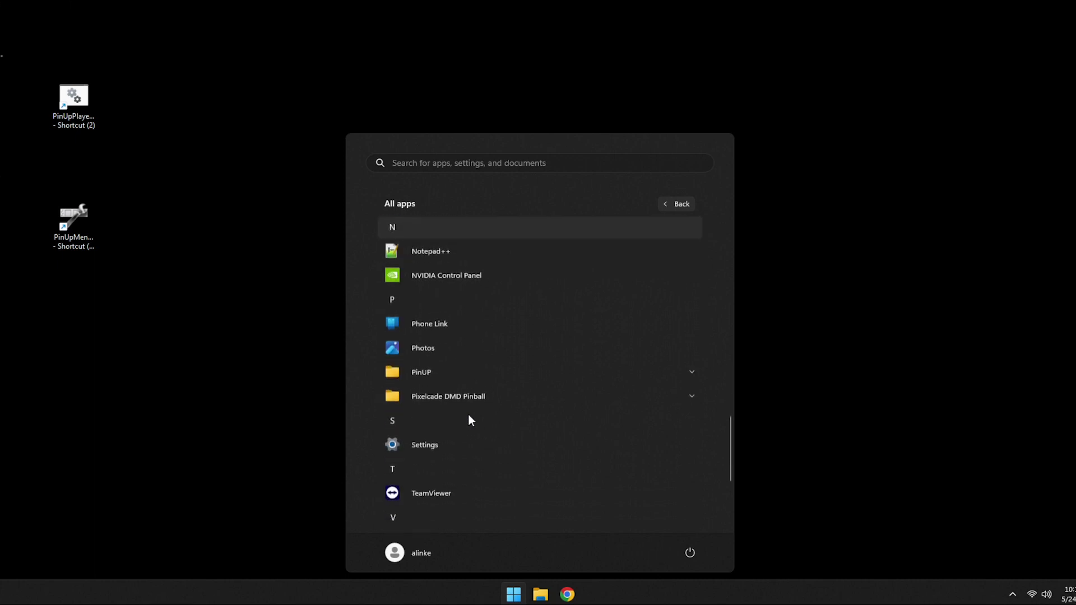
{"action": "scroll", "coordinate": [468, 415], "scroll_direction": "up", "scroll_amount": 2}
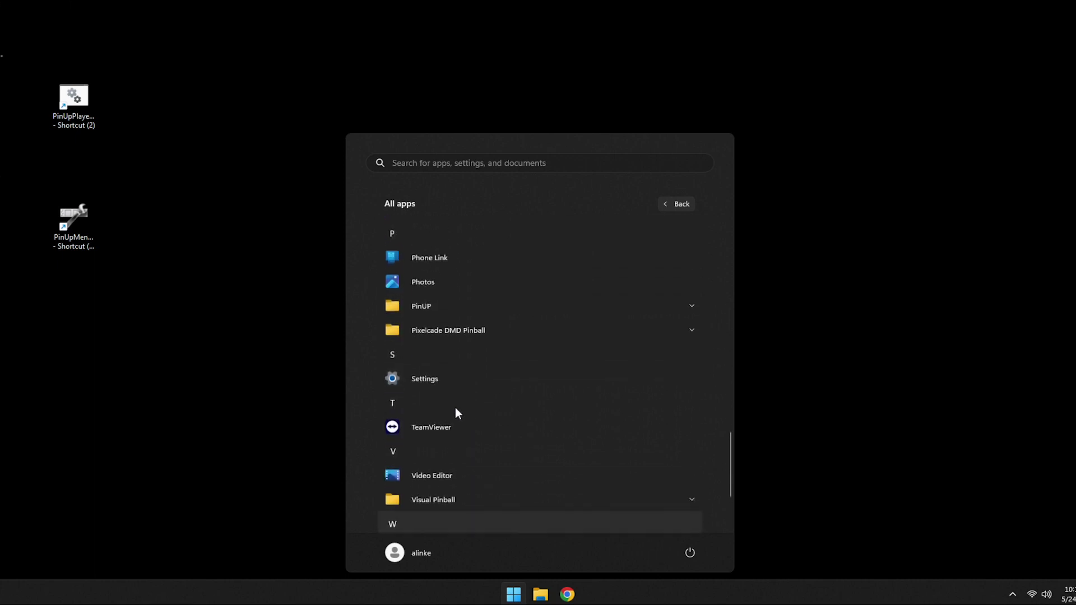
{"action": "left_click", "coordinate": [434, 336]}
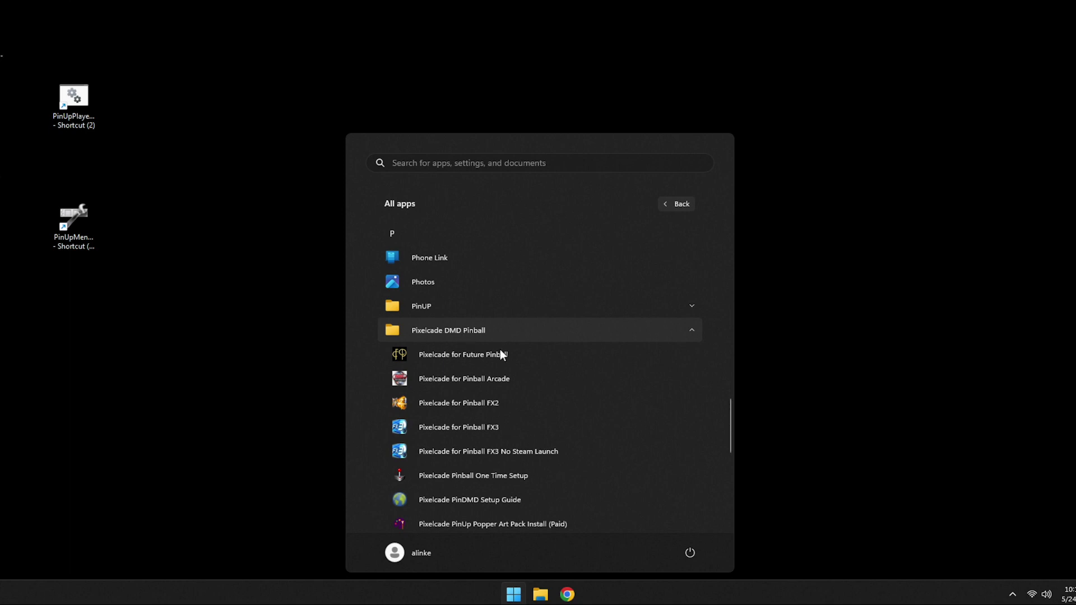
{"action": "scroll", "coordinate": [511, 376], "scroll_direction": "down", "scroll_amount": 3}
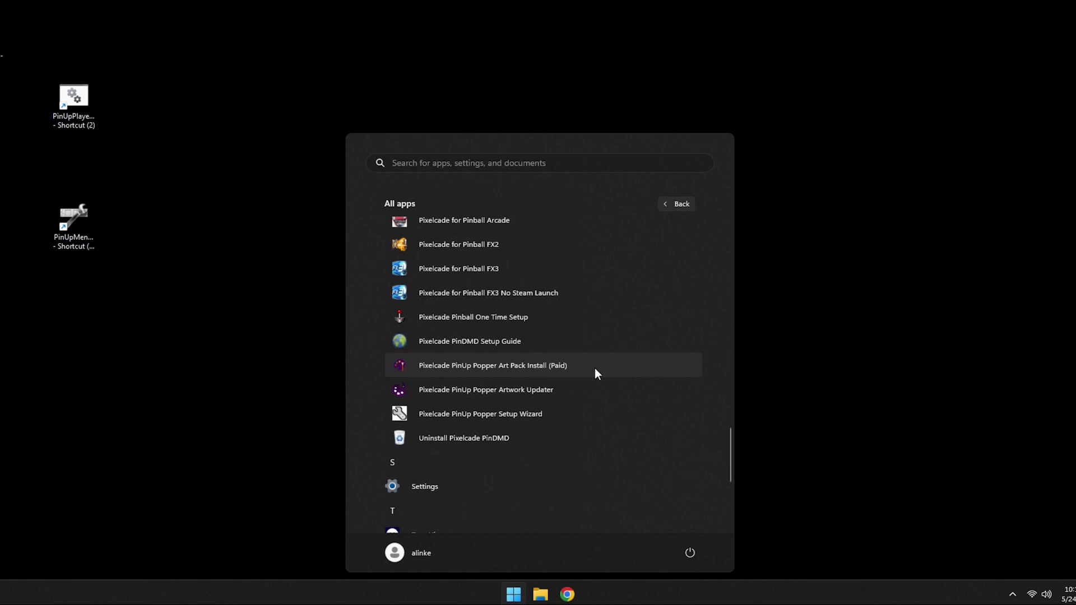
{"action": "left_click", "coordinate": [508, 385]}
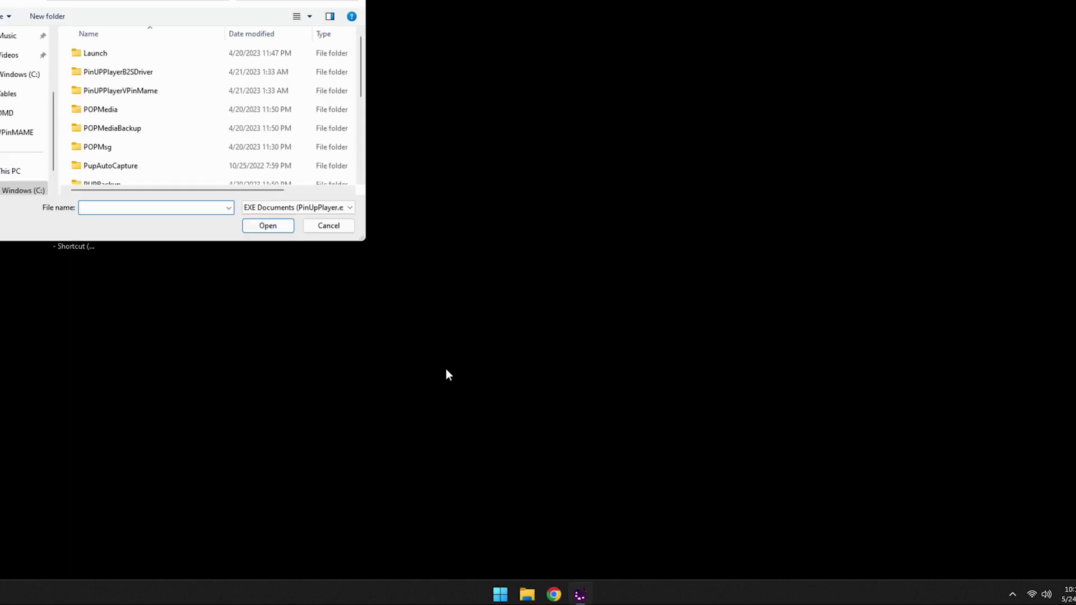
Select PinUpPlayer in the PinUpSystem folder as the Popper location for the artwork update, and exit the updater.
{"action": "left_click_drag", "start_coordinate": [360, 93], "coordinate": [357, 199]}
{"action": "left_click", "coordinate": [110, 176]}
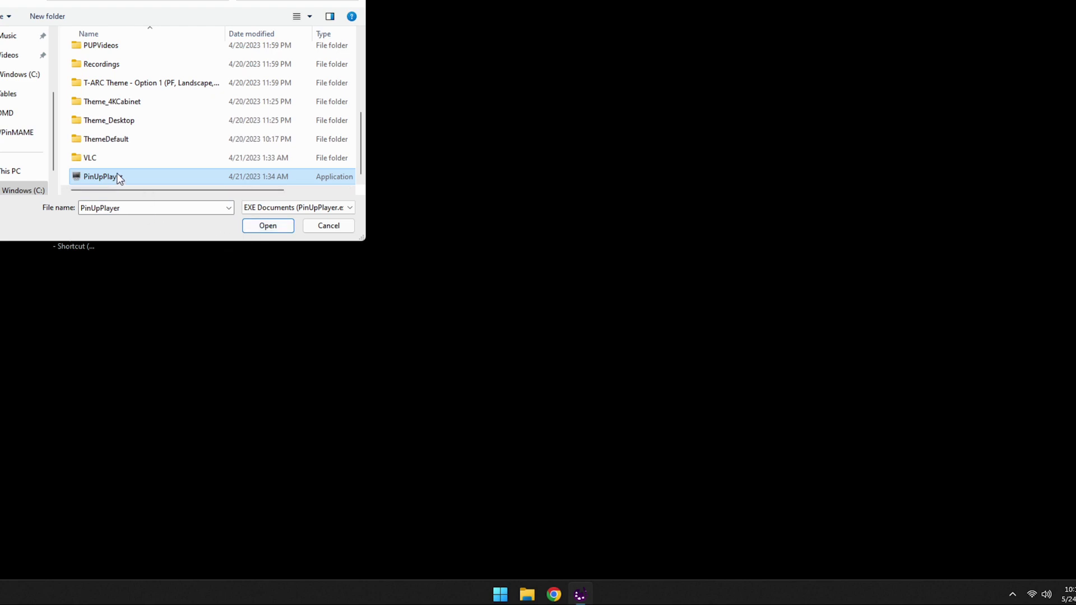
{"action": "left_click", "coordinate": [268, 227]}
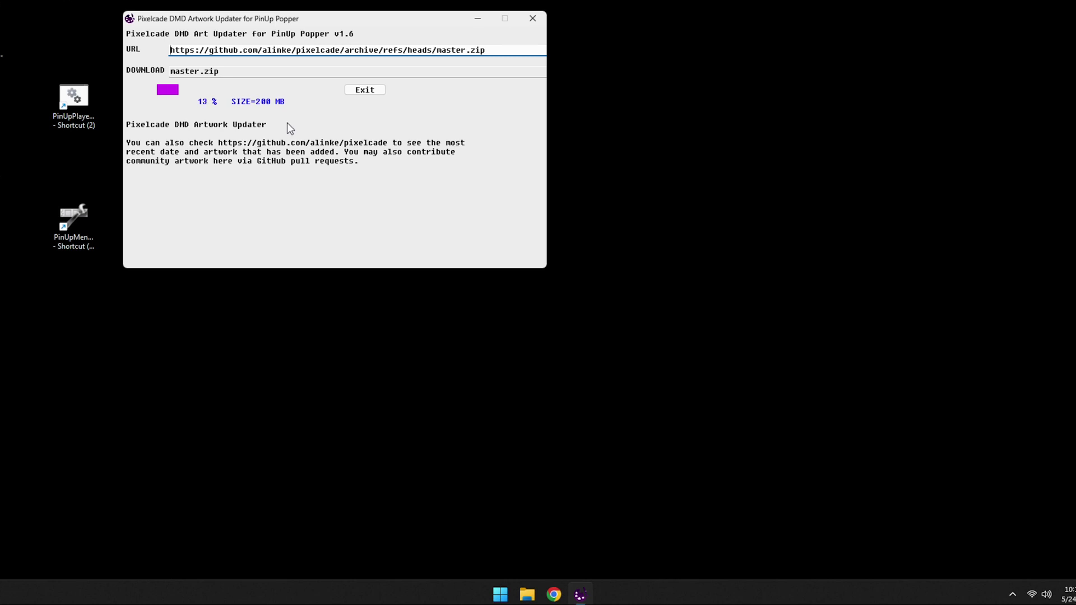
{"action": "left_click", "coordinate": [370, 91]}
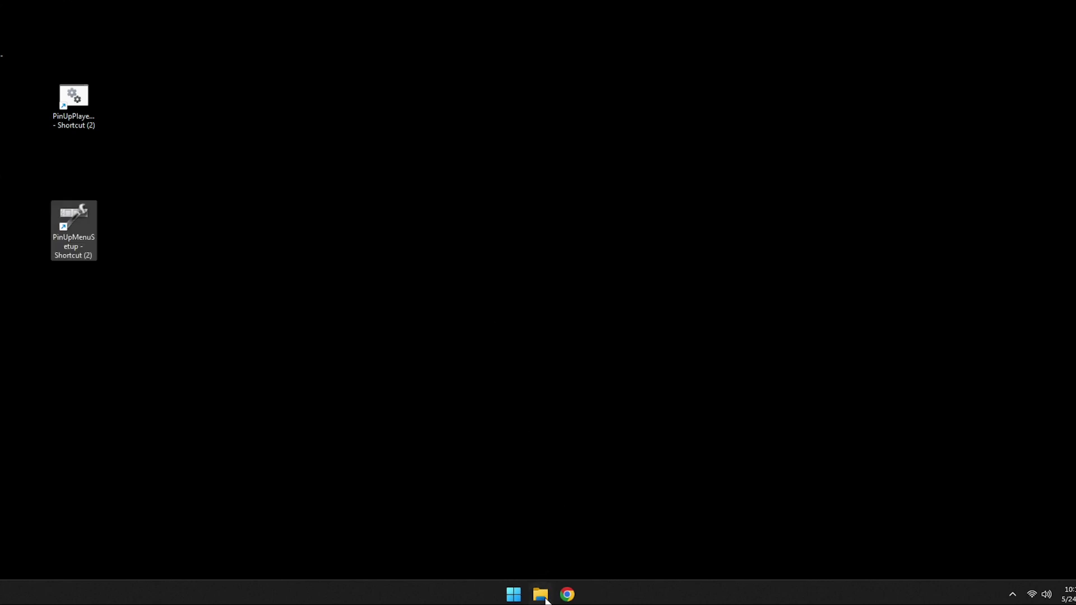
Launch Pixelcade PinUp Popper Art Pack Install (Paid) from the installed programs.
{"action": "left_click", "coordinate": [513, 595]}
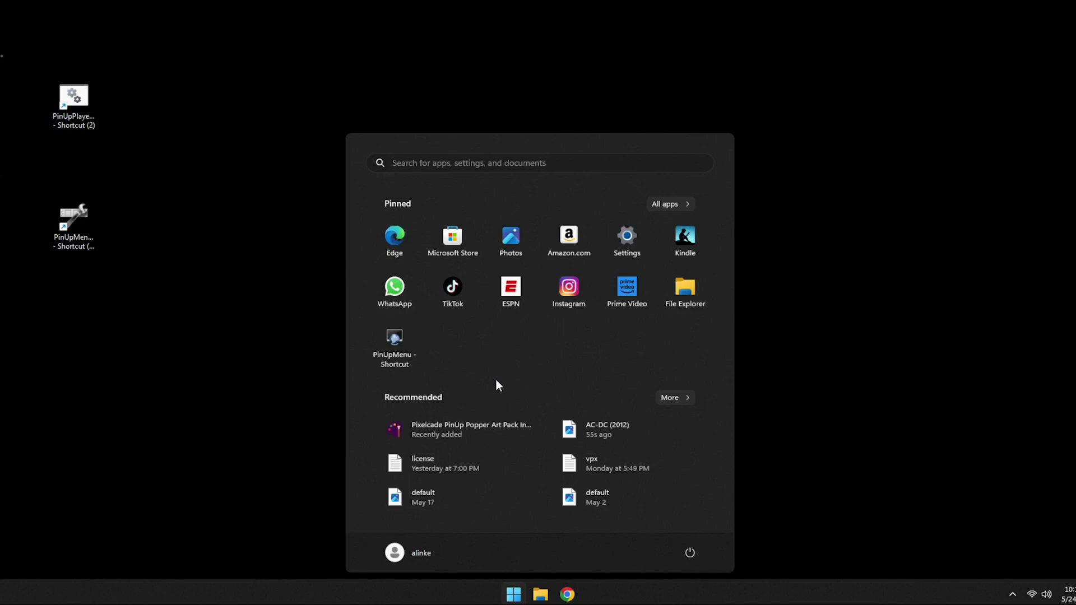
{"action": "left_click", "coordinate": [670, 204]}
{"action": "scroll", "coordinate": [535, 370], "scroll_direction": "down", "scroll_amount": 3}
{"action": "scroll", "coordinate": [534, 371], "scroll_direction": "down", "scroll_amount": 6}
{"action": "scroll", "coordinate": [534, 370], "scroll_direction": "down", "scroll_amount": 8}
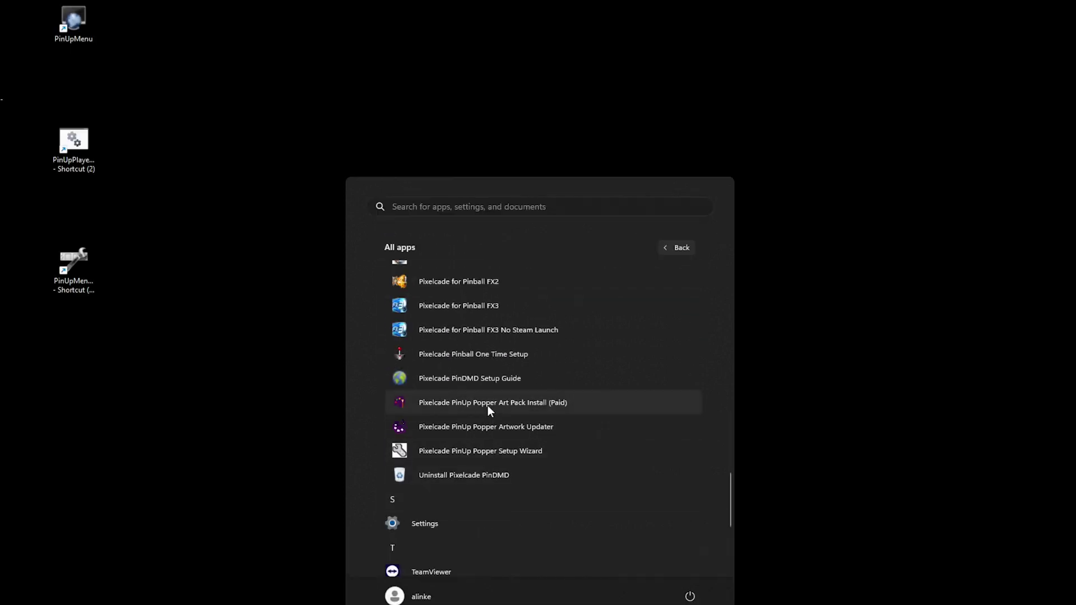
{"action": "left_click", "coordinate": [487, 406]}
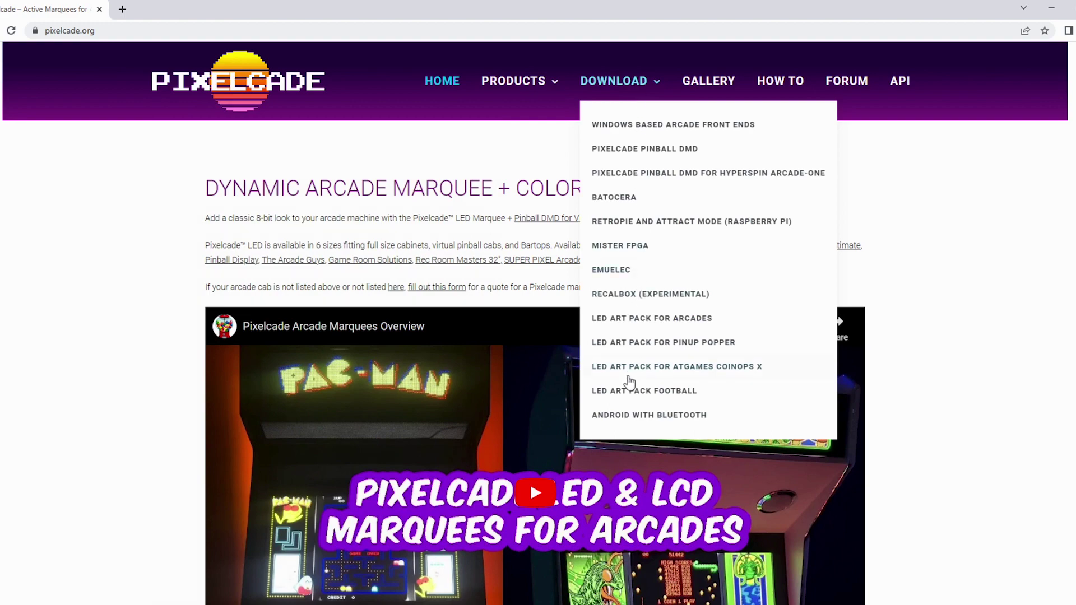
View the LED Art Pack for PinUp Popper download page on pixelcade.org and its store product page.
{"action": "left_click", "coordinate": [652, 345]}
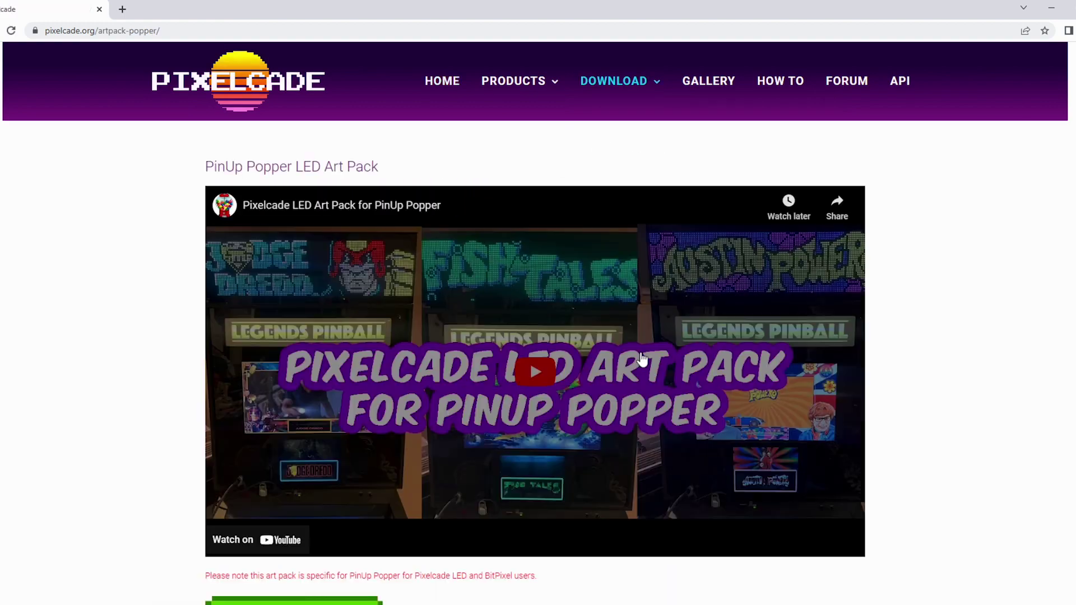
{"action": "scroll", "coordinate": [656, 353], "scroll_direction": "down", "scroll_amount": 3}
{"action": "scroll", "coordinate": [661, 361], "scroll_direction": "down", "scroll_amount": 5}
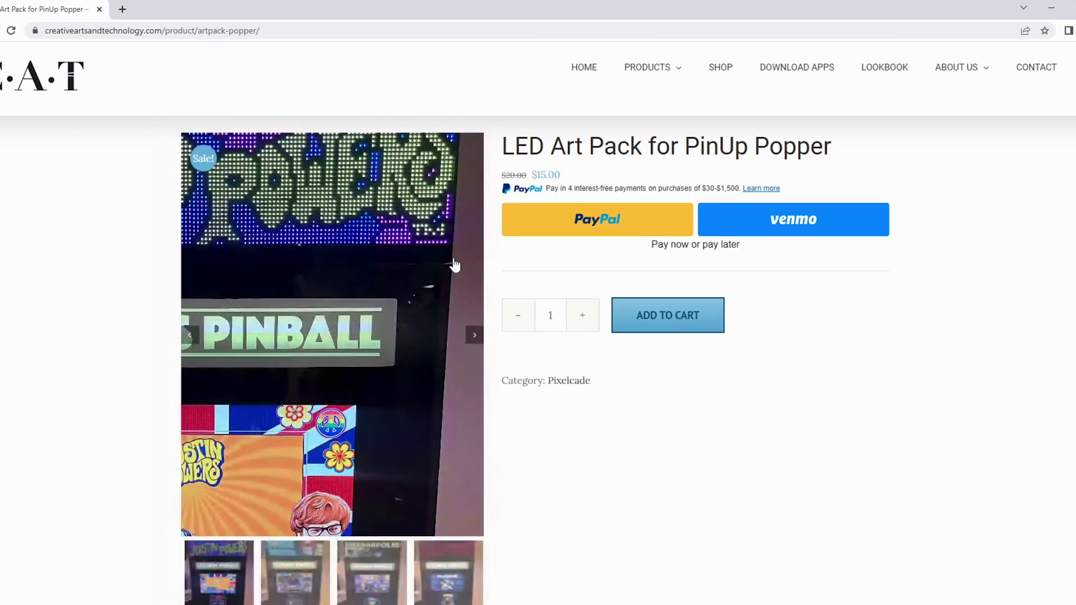
{"action": "scroll", "coordinate": [503, 345], "scroll_direction": "down", "scroll_amount": 2}
{"action": "scroll", "coordinate": [503, 345], "scroll_direction": "up", "scroll_amount": 2}
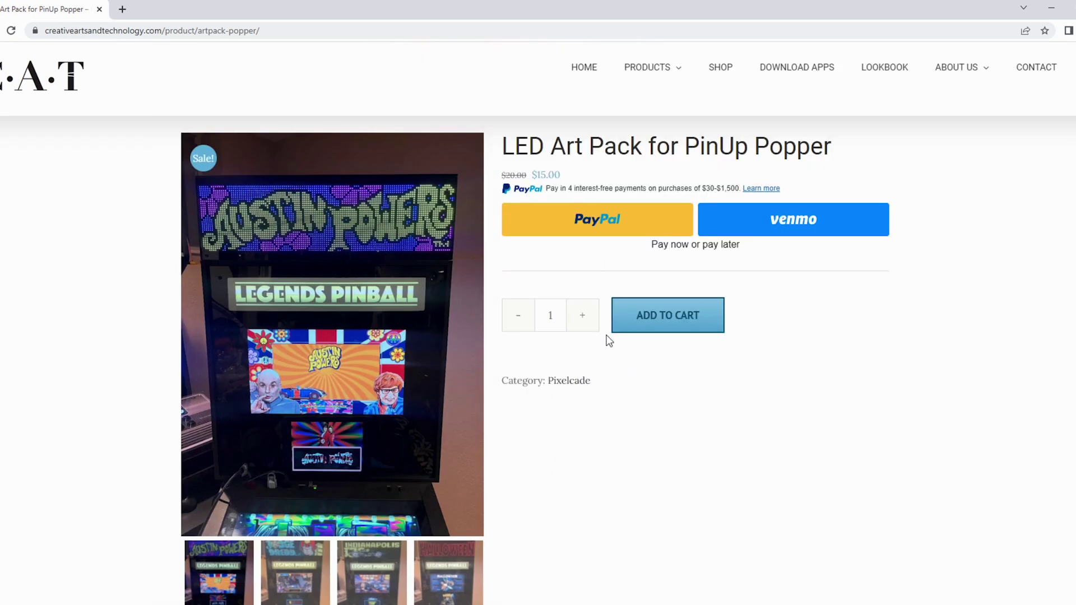
Minimize the browser, paste the license code into the PinUp Popper Artpack license dialog and submit it.
{"action": "left_click", "coordinate": [1048, 17]}
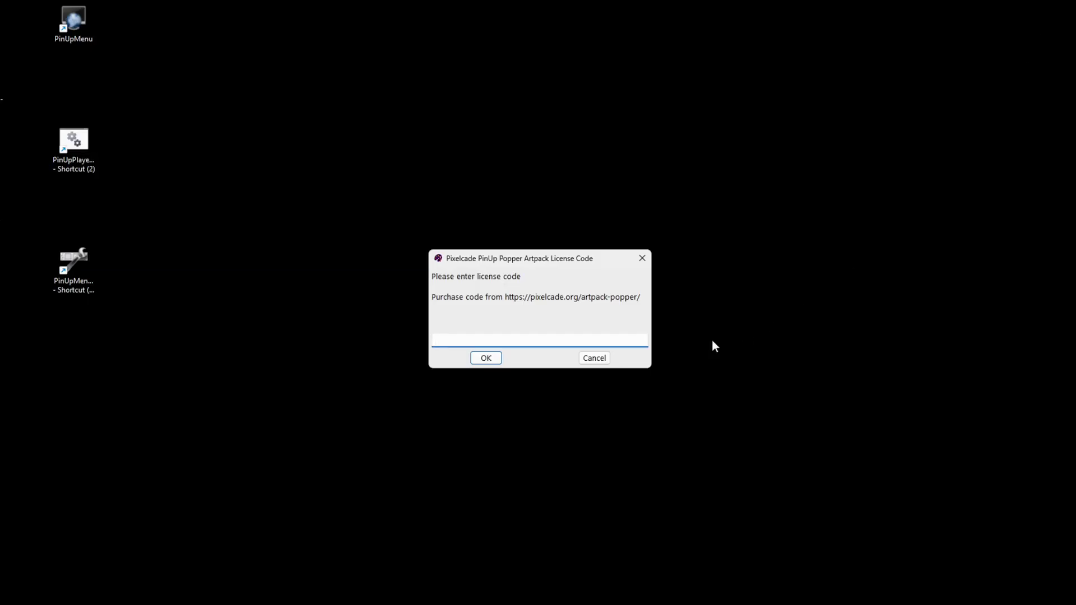
{"action": "key", "text": "ctrl+v"}
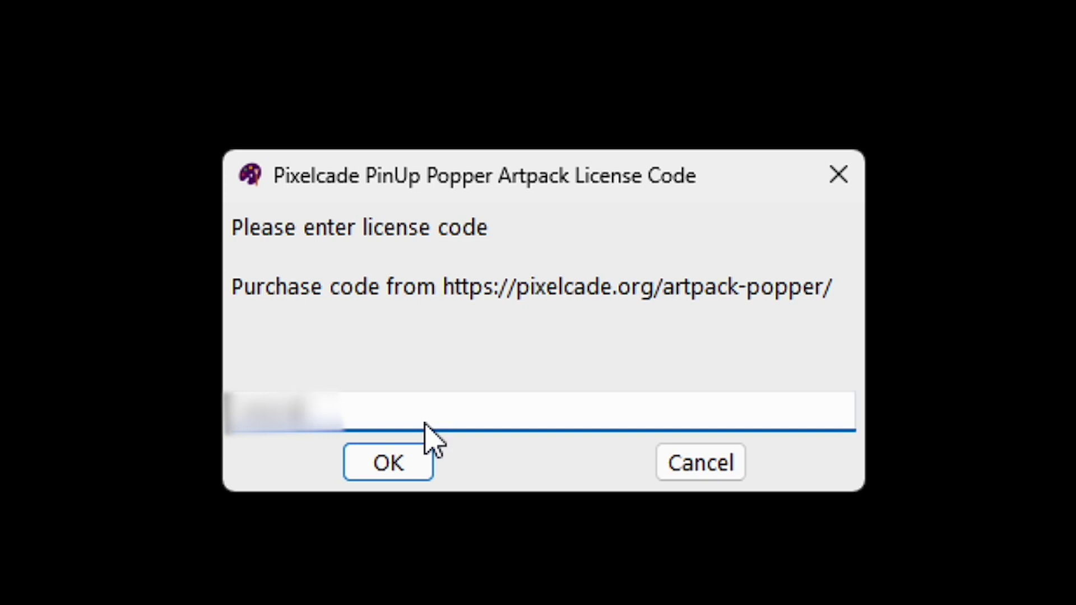
{"action": "left_click", "coordinate": [412, 468]}
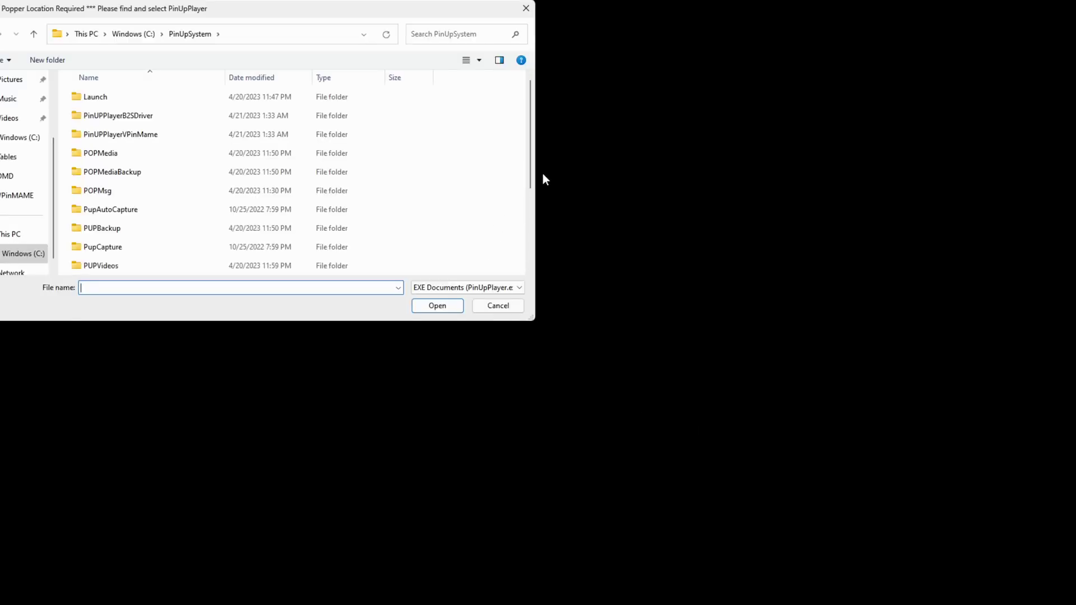
Select PinUpPlayer in C:\PinUpSystem as the Popper location, let the art pack install, and exit the installer.
{"action": "left_click_drag", "start_coordinate": [532, 166], "coordinate": [528, 281]}
{"action": "left_click", "coordinate": [135, 273]}
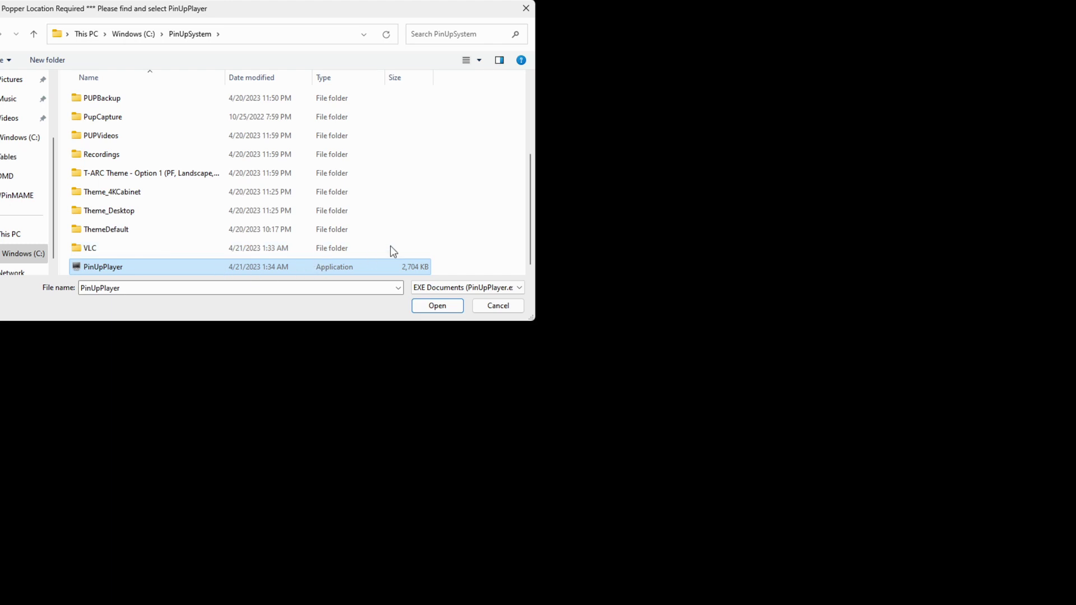
{"action": "left_click_drag", "start_coordinate": [529, 238], "coordinate": [533, 170]}
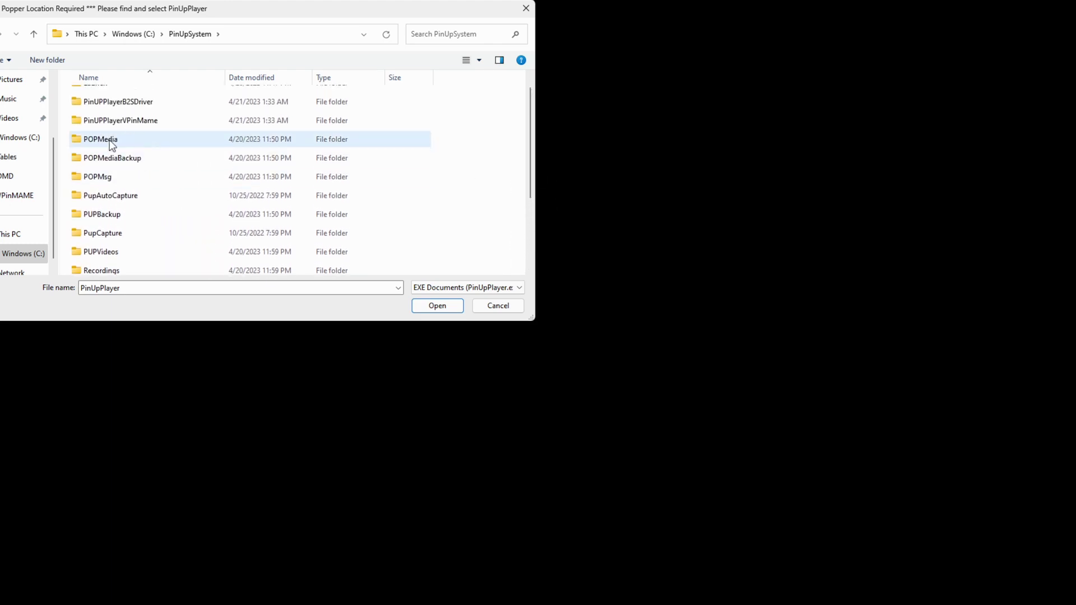
{"action": "left_click_drag", "start_coordinate": [529, 109], "coordinate": [528, 202]}
{"action": "left_click", "coordinate": [128, 265]}
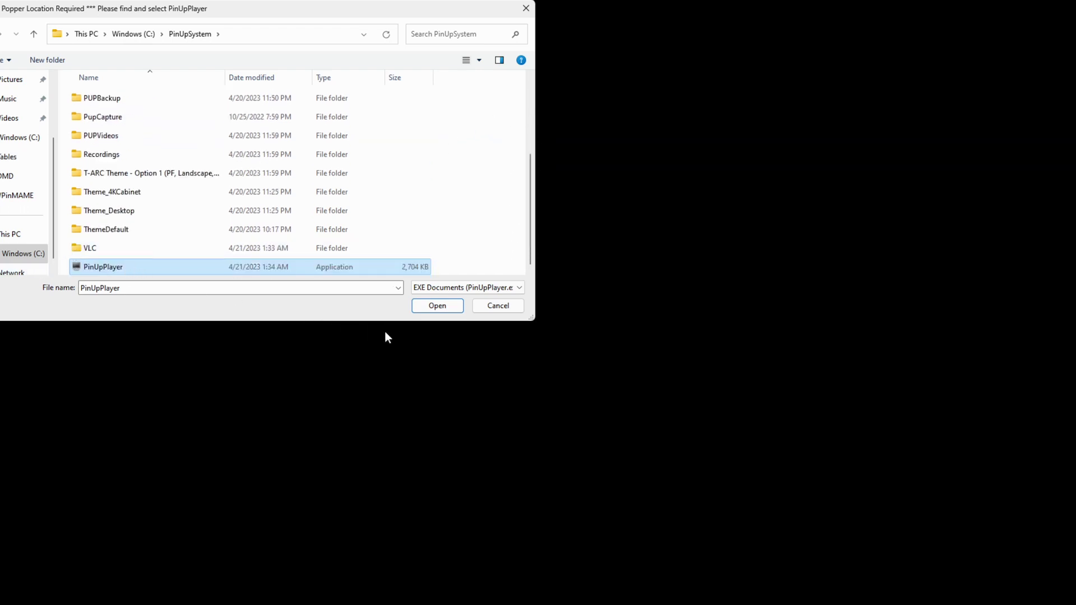
{"action": "left_click", "coordinate": [431, 306]}
{"action": "left_click", "coordinate": [431, 306]}
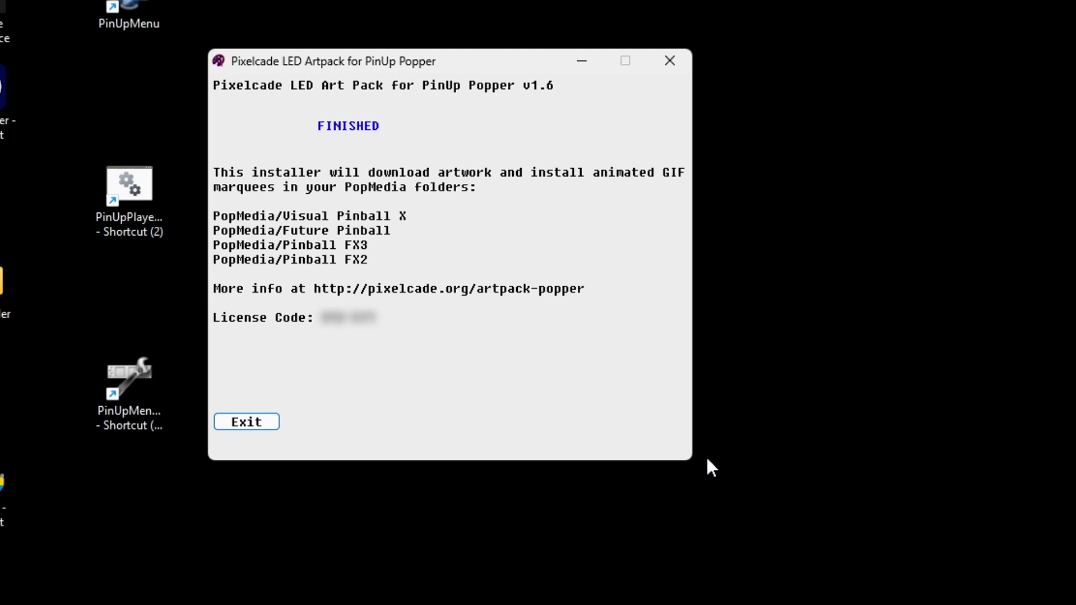
{"action": "left_click", "coordinate": [261, 420]}
Open a new File Explorer window and go to C:\PinUpSystem\POPMedia\Visual Pinball X\DMD.
{"action": "key", "text": "super+e"}
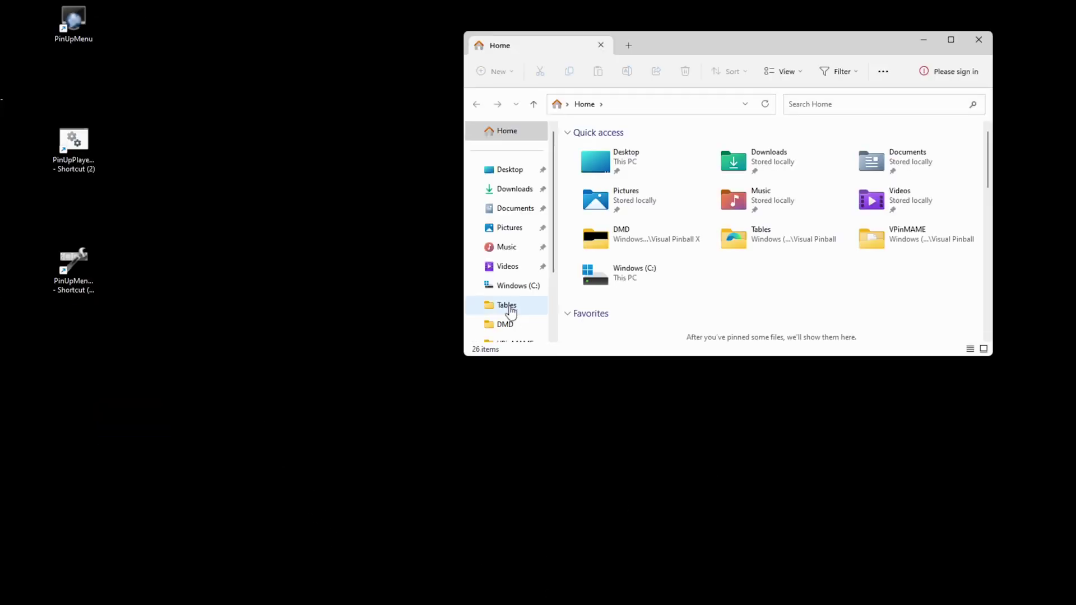
{"action": "left_click", "coordinate": [532, 292]}
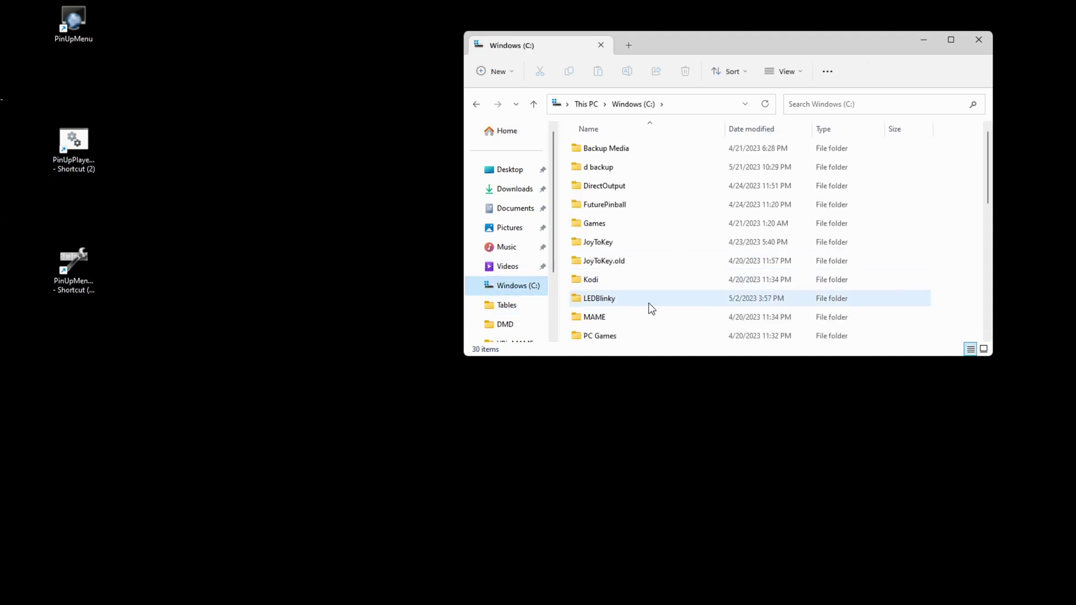
{"action": "scroll", "coordinate": [648, 303], "scroll_direction": "down", "scroll_amount": 2}
{"action": "scroll", "coordinate": [648, 303], "scroll_direction": "down", "scroll_amount": 1}
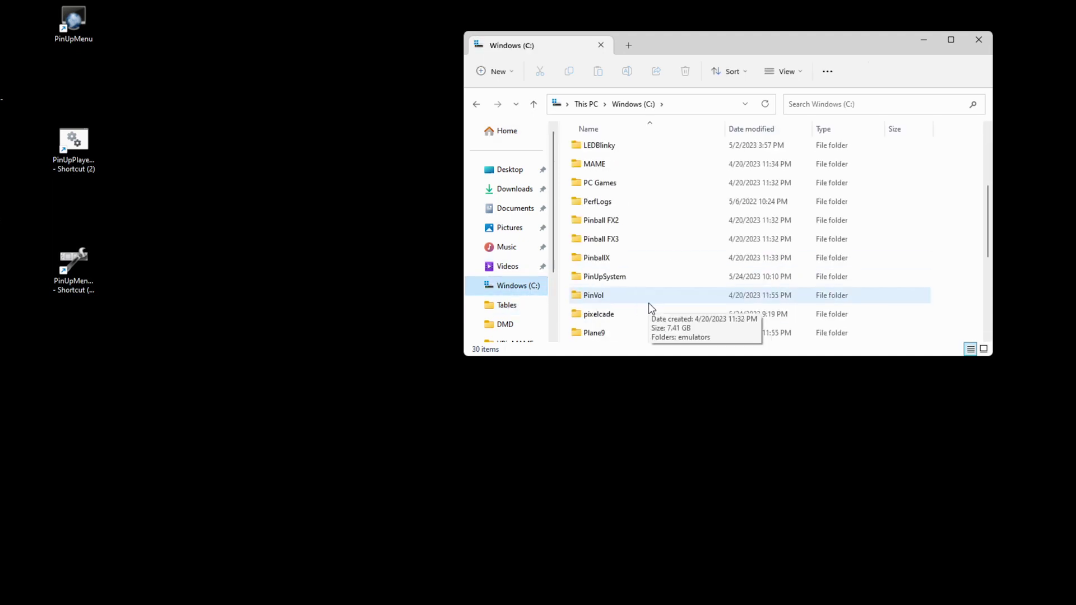
{"action": "double_click", "coordinate": [602, 277]}
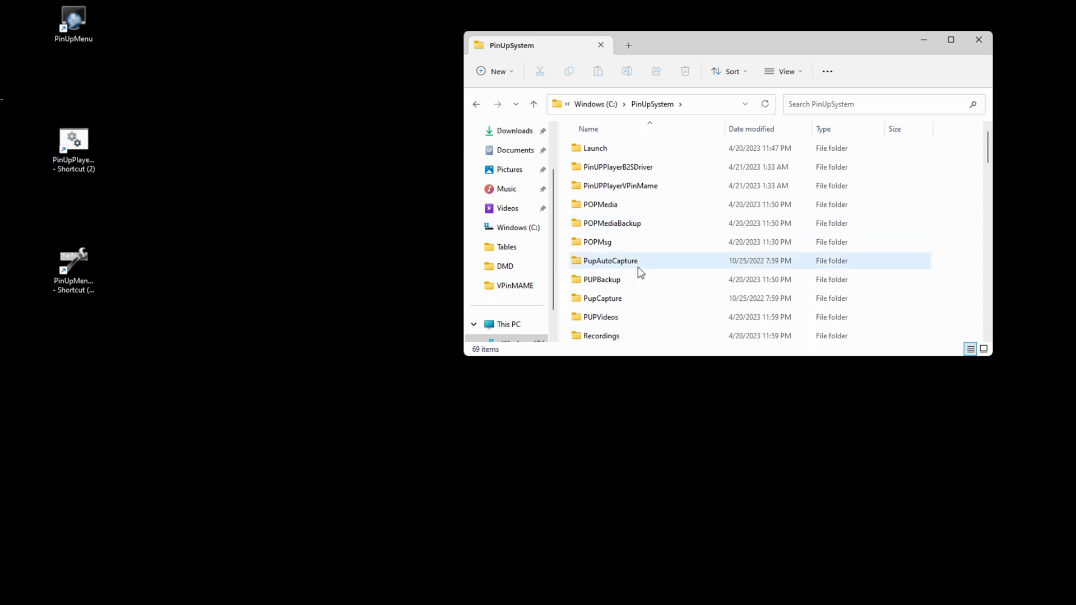
{"action": "double_click", "coordinate": [623, 210]}
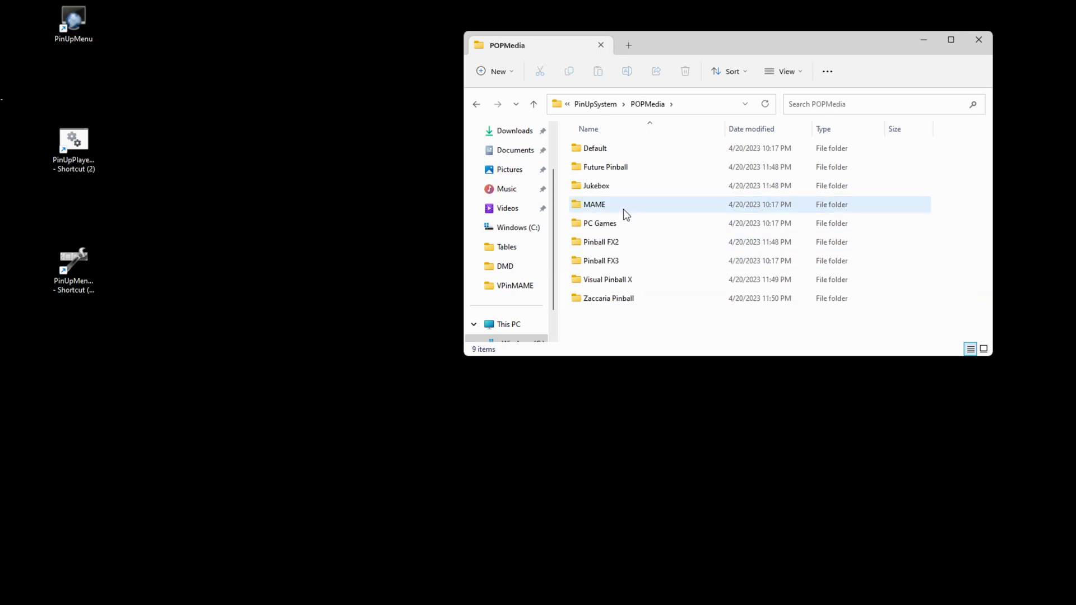
{"action": "double_click", "coordinate": [631, 281]}
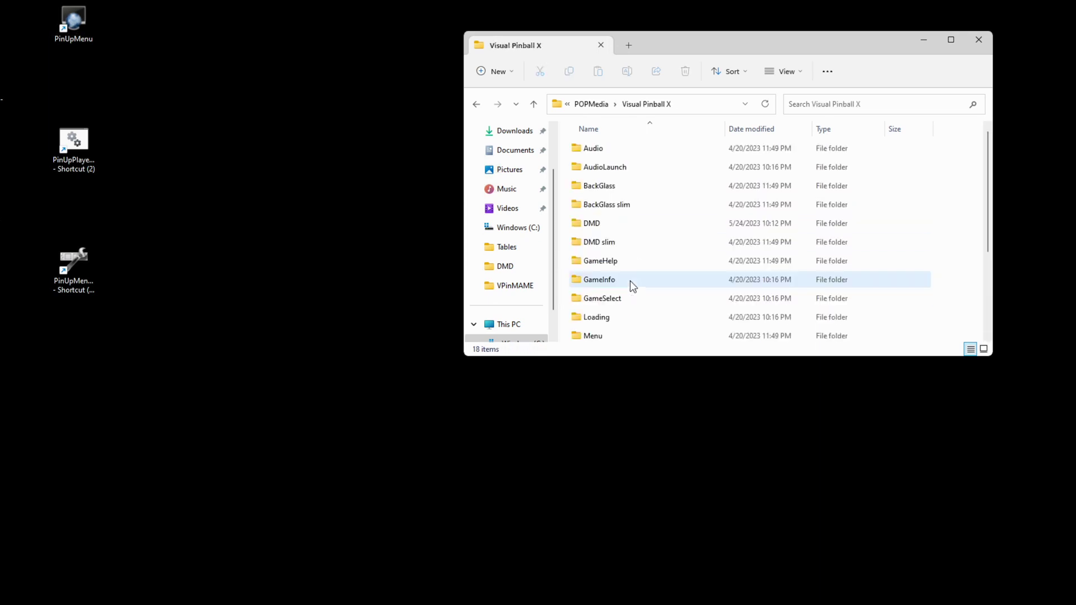
{"action": "double_click", "coordinate": [611, 225]}
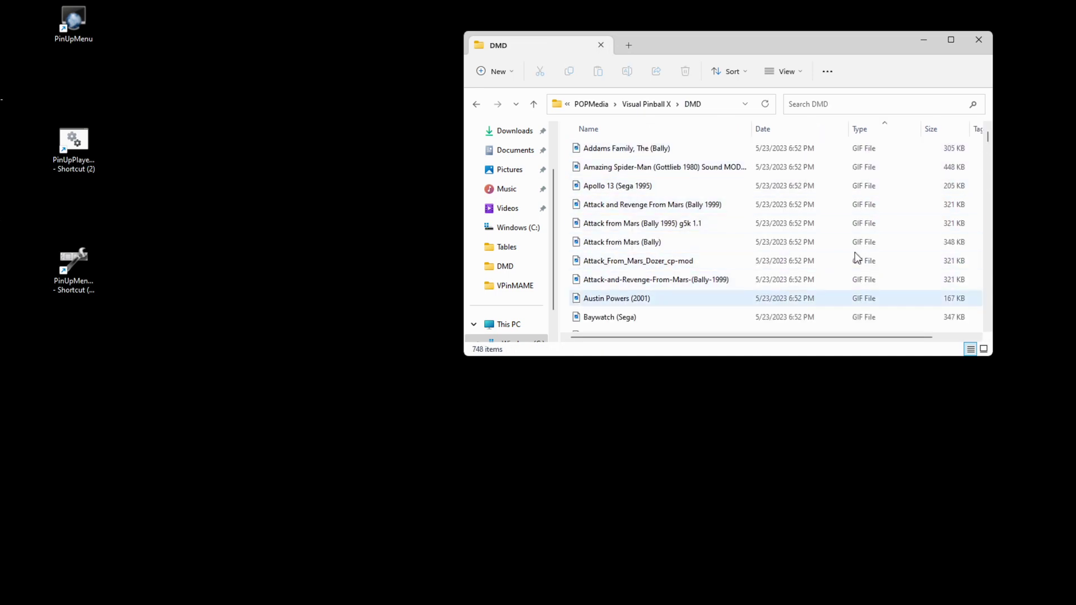
Look through the GIF files in the DMD folder with the list sorted by file type.
{"action": "scroll", "coordinate": [846, 270], "scroll_direction": "down", "scroll_amount": 2}
{"action": "scroll", "coordinate": [844, 272], "scroll_direction": "down", "scroll_amount": 1}
{"action": "scroll", "coordinate": [846, 236], "scroll_direction": "up", "scroll_amount": 3}
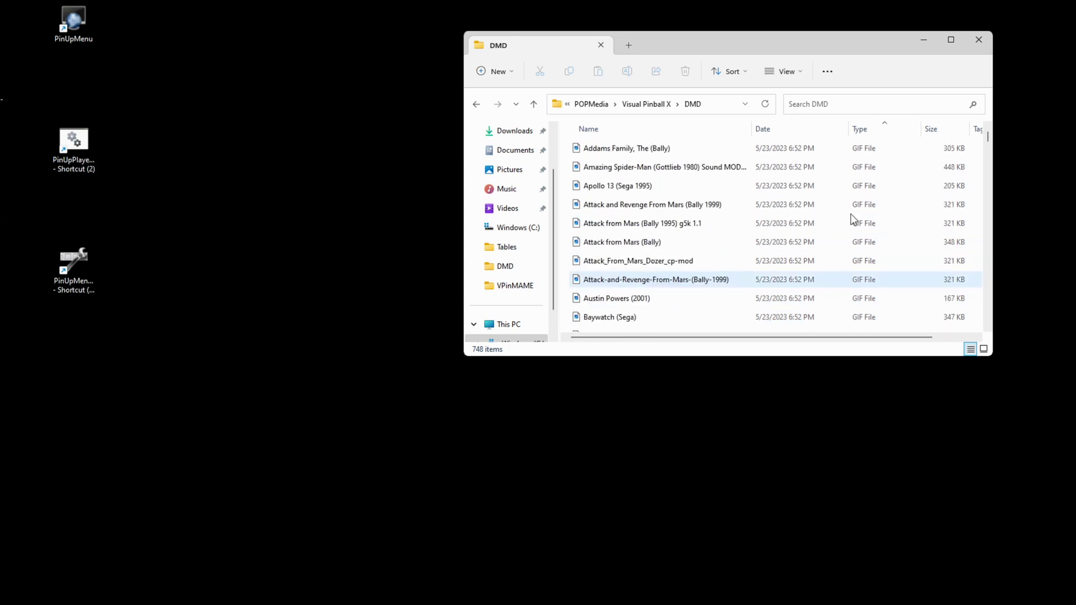
{"action": "left_click", "coordinate": [864, 130]}
{"action": "left_click", "coordinate": [862, 130]}
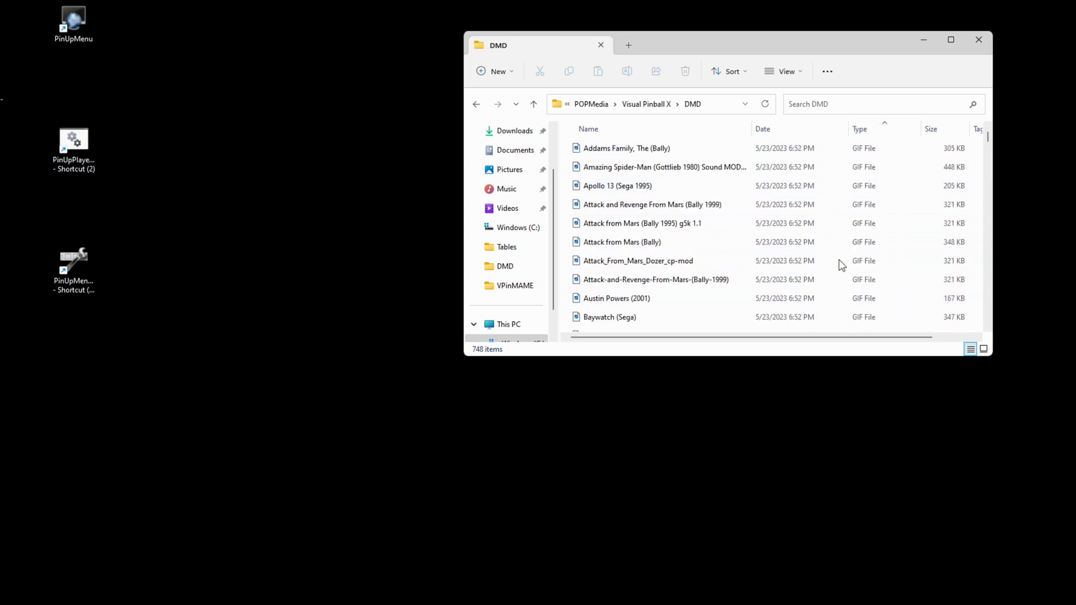
{"action": "scroll", "coordinate": [830, 271], "scroll_direction": "down", "scroll_amount": 1}
{"action": "scroll", "coordinate": [749, 268], "scroll_direction": "down", "scroll_amount": 4}
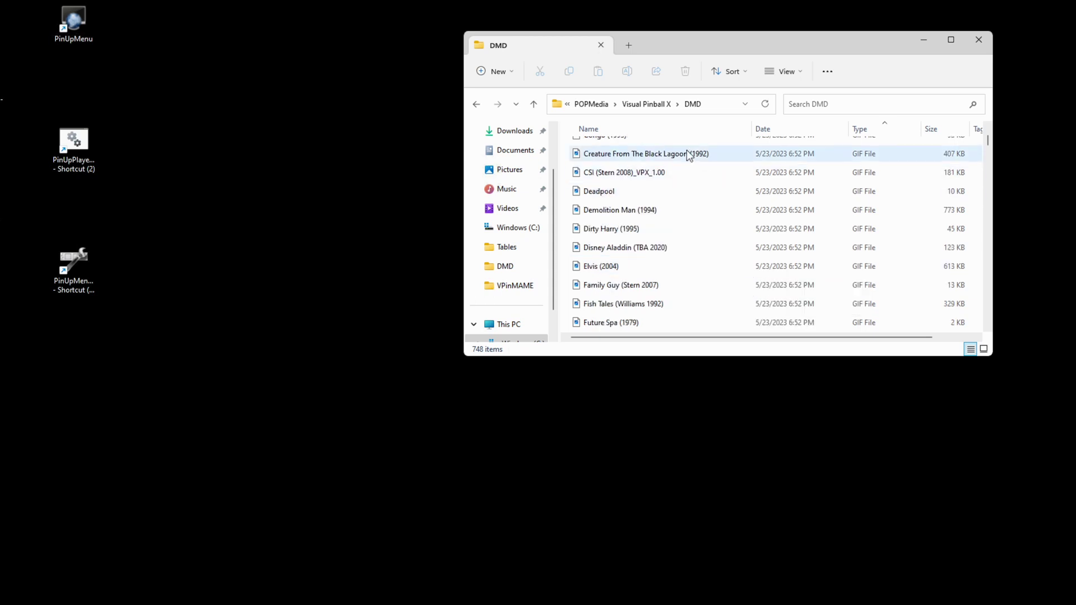
Open the Pinball FX3 DMD folder in POPMedia to view its GIF artwork.
{"action": "left_click", "coordinate": [642, 104]}
{"action": "key", "text": "alt+Up"}
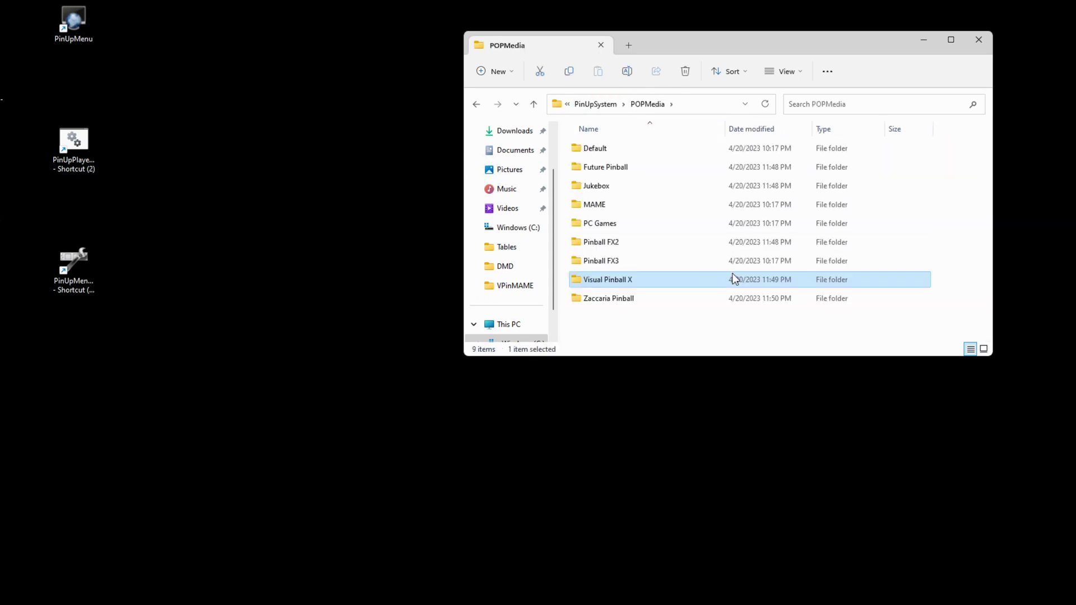
{"action": "left_click", "coordinate": [612, 262]}
{"action": "double_click", "coordinate": [612, 262]}
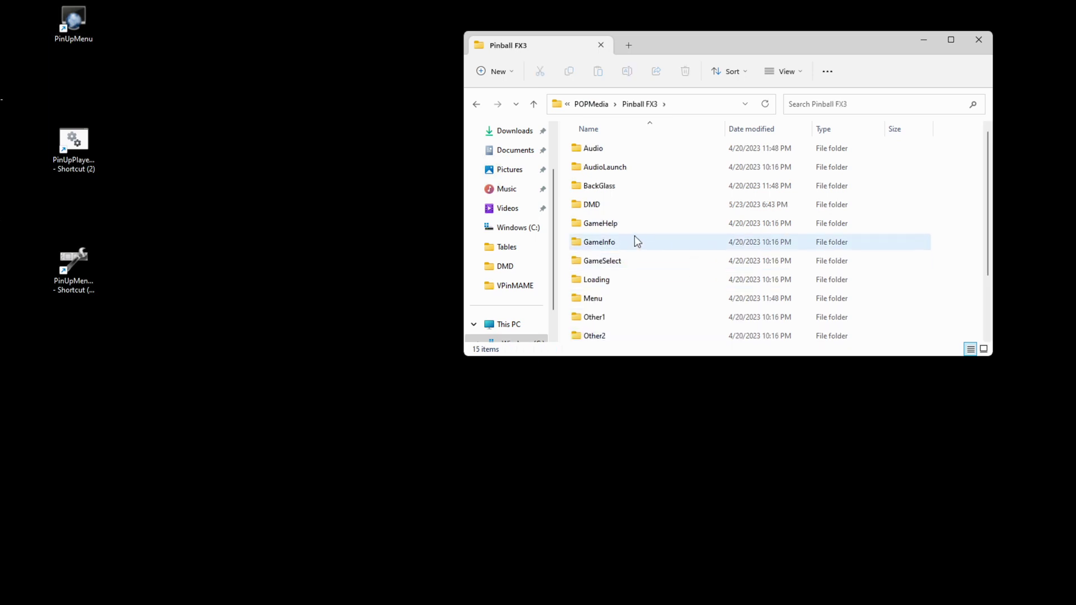
{"action": "double_click", "coordinate": [628, 207]}
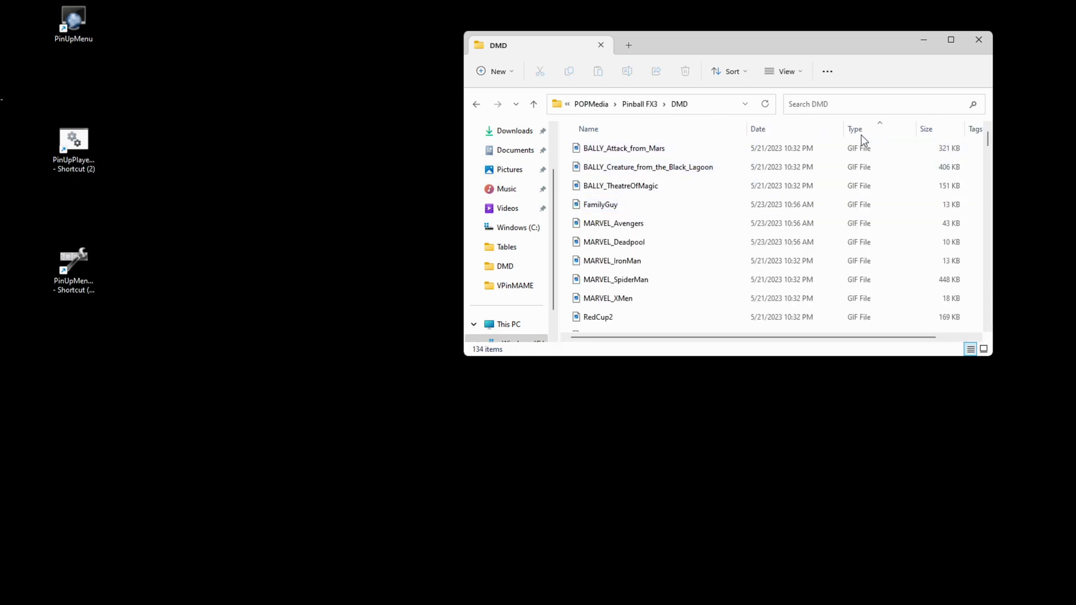
Open the Future Pinball DMD folder in POPMedia to view its GIF artwork, and close the File Explorer window.
{"action": "key", "text": "alt+Up"}
{"action": "key", "text": "alt+Up"}
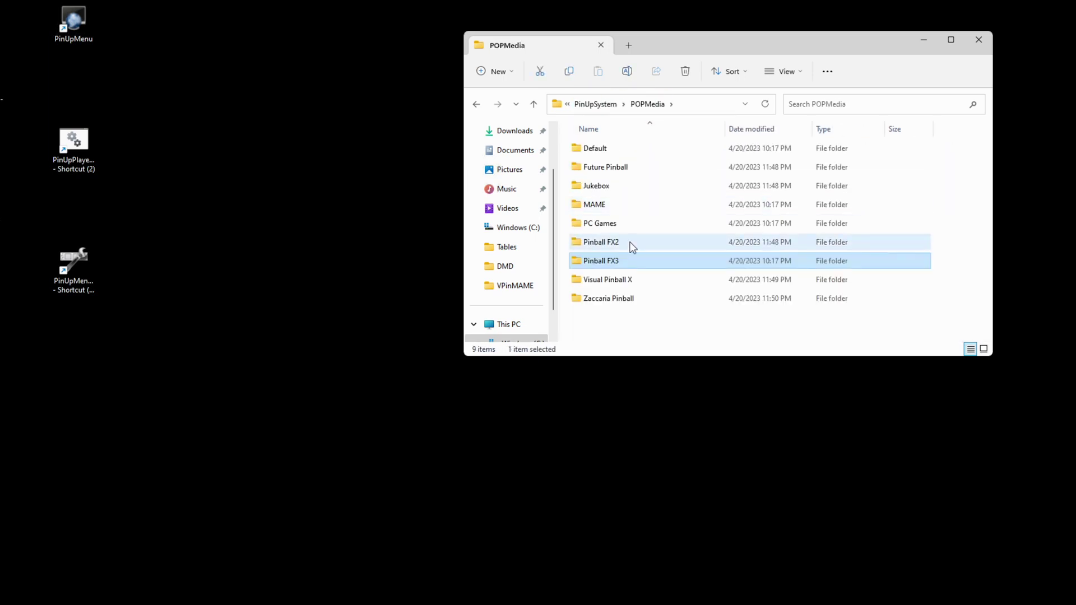
{"action": "double_click", "coordinate": [614, 168]}
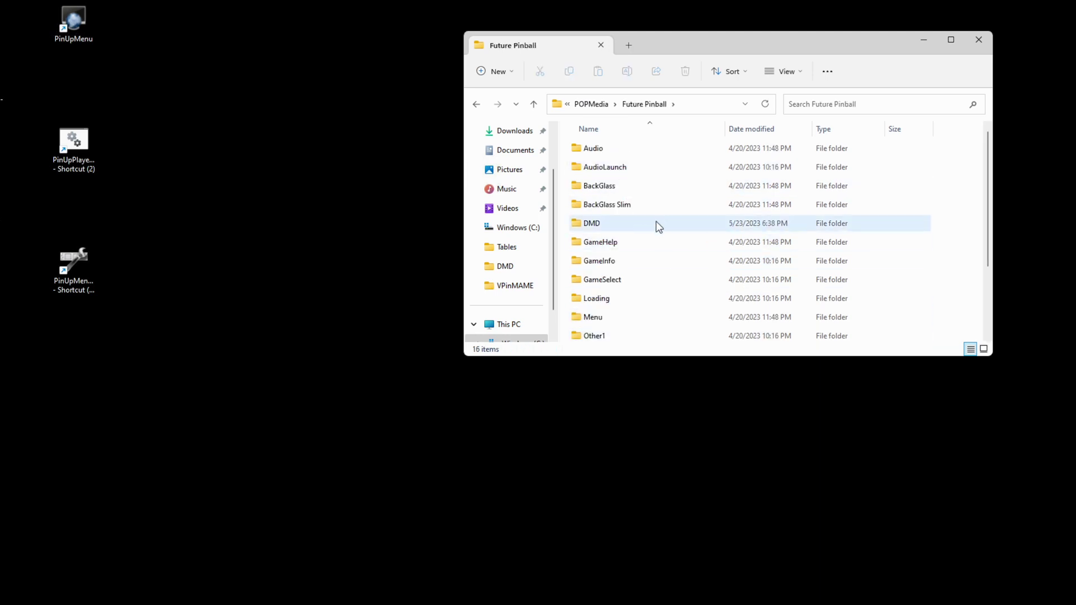
{"action": "double_click", "coordinate": [656, 223]}
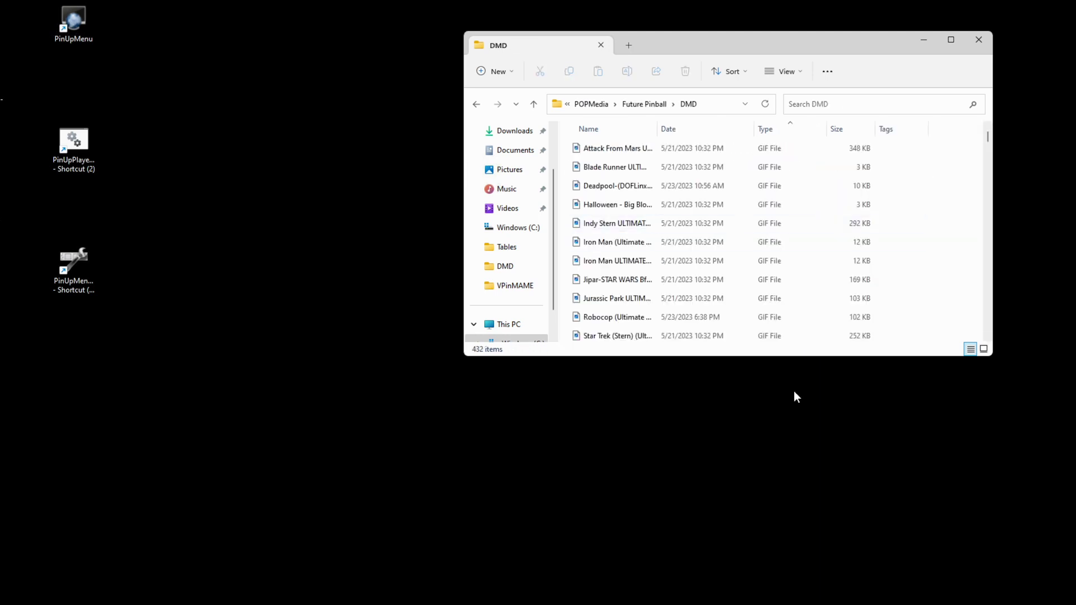
{"action": "left_click", "coordinate": [979, 39]}
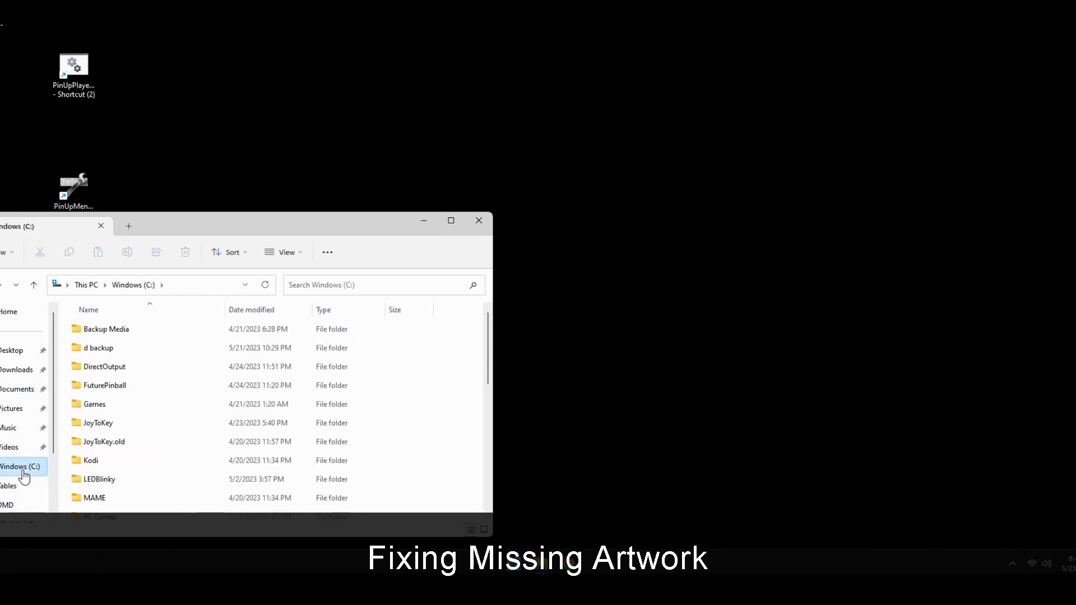
Browse C:\PinUpSystem\POPMedia down to the MAME media folders and return to PinUpSystem.
{"action": "scroll", "coordinate": [116, 441], "scroll_direction": "down", "scroll_amount": 4}
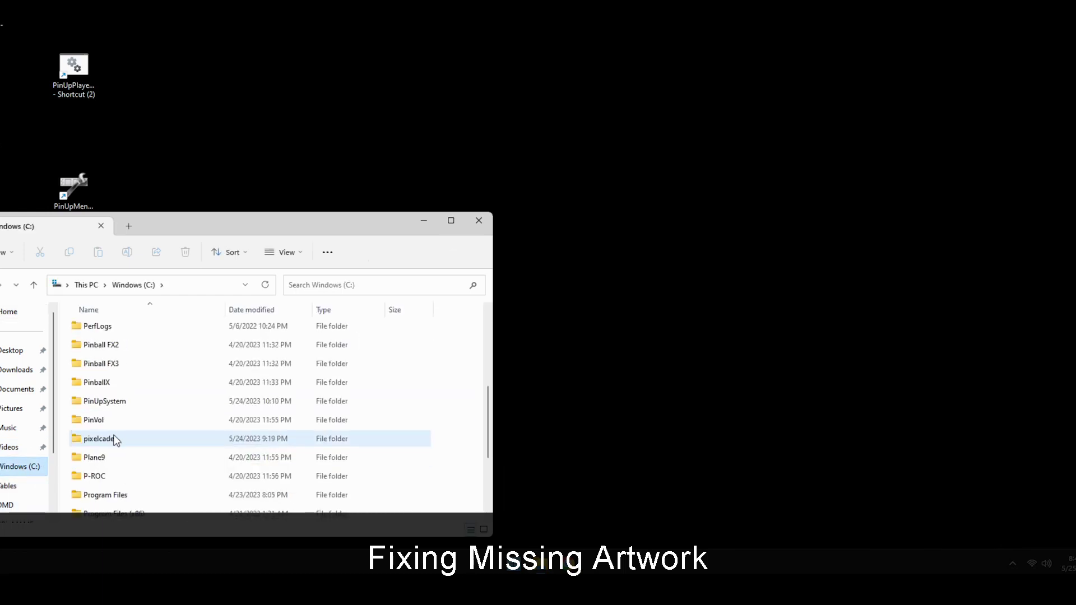
{"action": "double_click", "coordinate": [91, 403]}
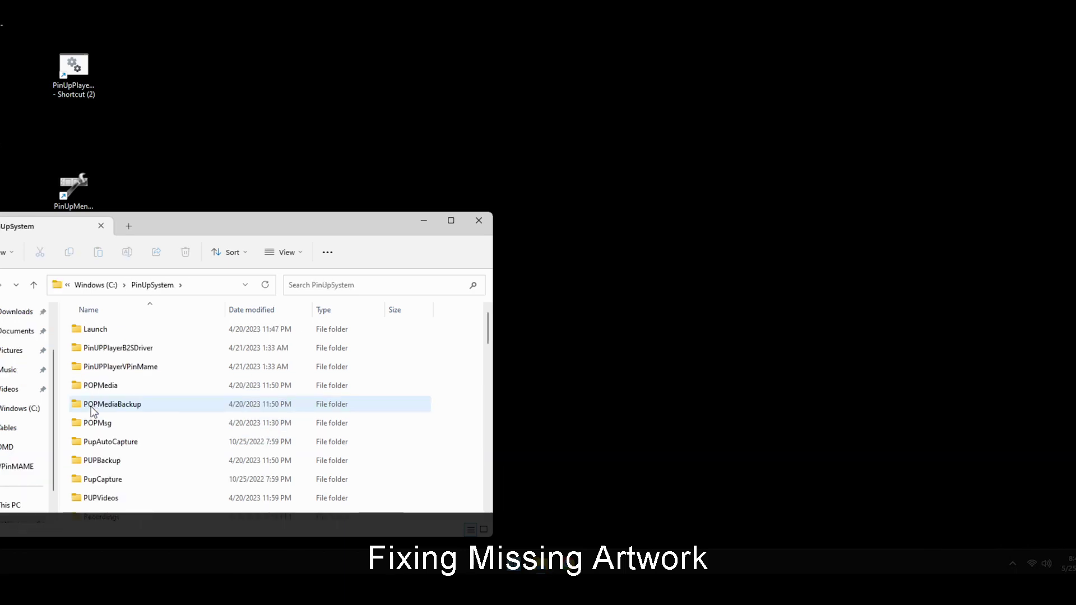
{"action": "double_click", "coordinate": [105, 385]}
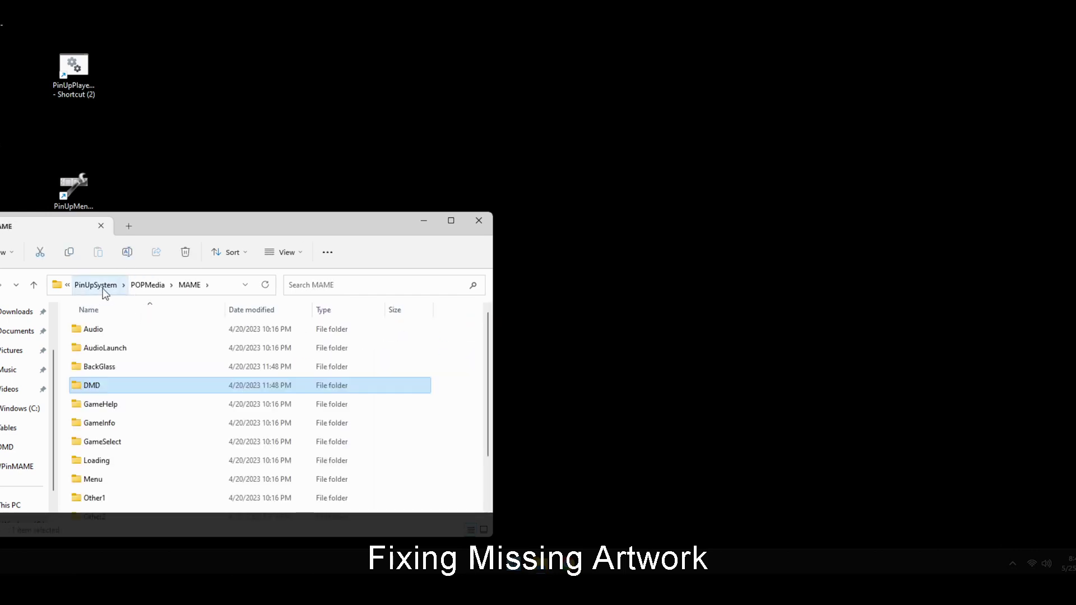
{"action": "left_click", "coordinate": [93, 286]}
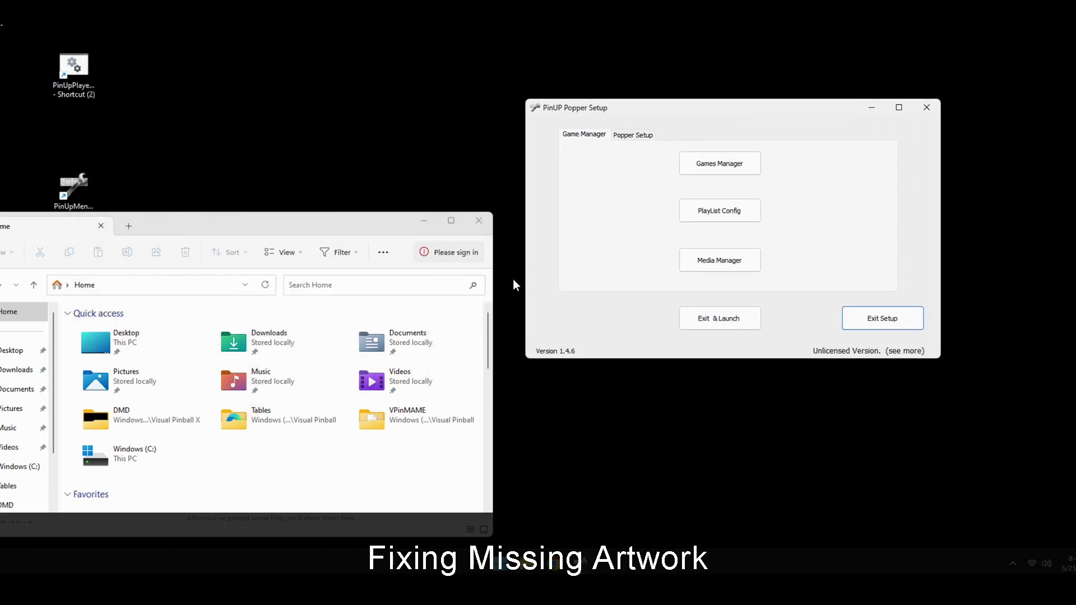
Open the Media Manager in PinUP Popper Setup and filter the games by the Visual Pinball X emulator.
{"action": "left_click", "coordinate": [705, 263]}
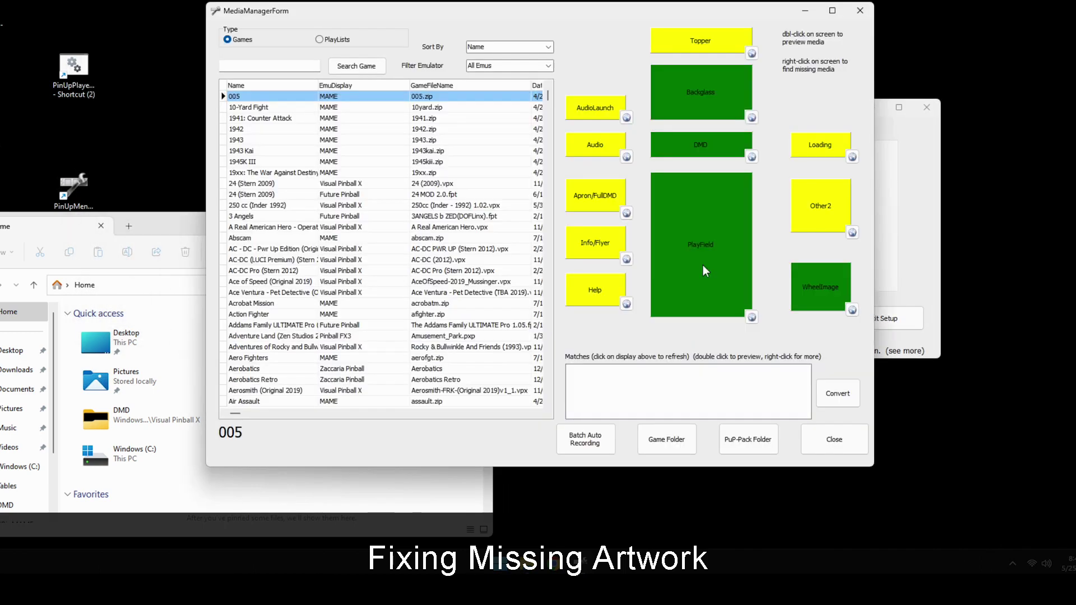
{"action": "left_click", "coordinate": [548, 66]}
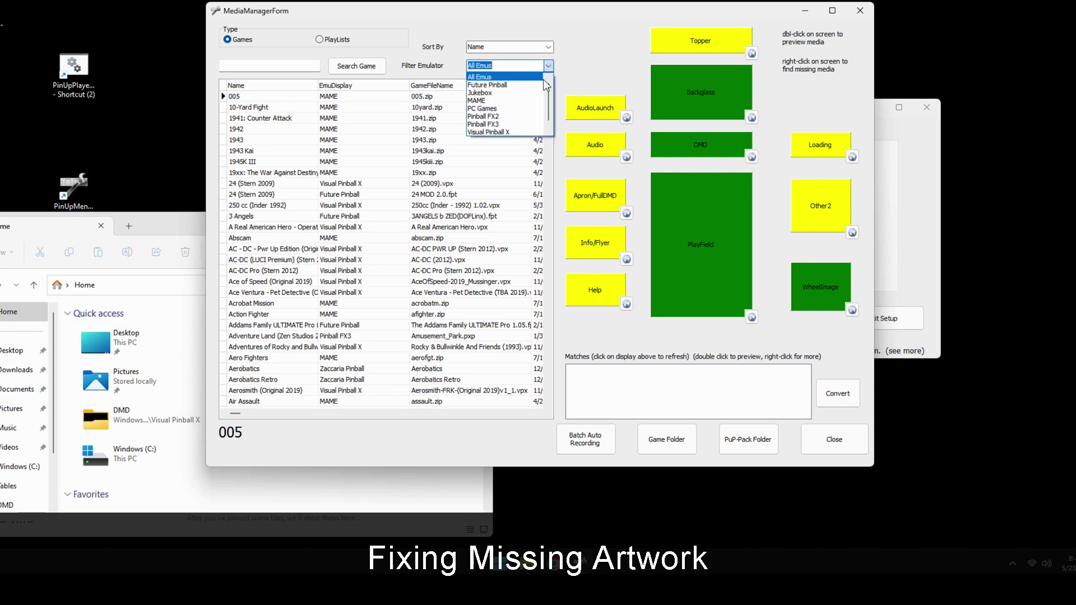
{"action": "left_click", "coordinate": [512, 133]}
Go through the Visual Pinball X games, select Austin Powers (Stern 2001) and list its matching DMD media.
{"action": "left_click", "coordinate": [259, 228]}
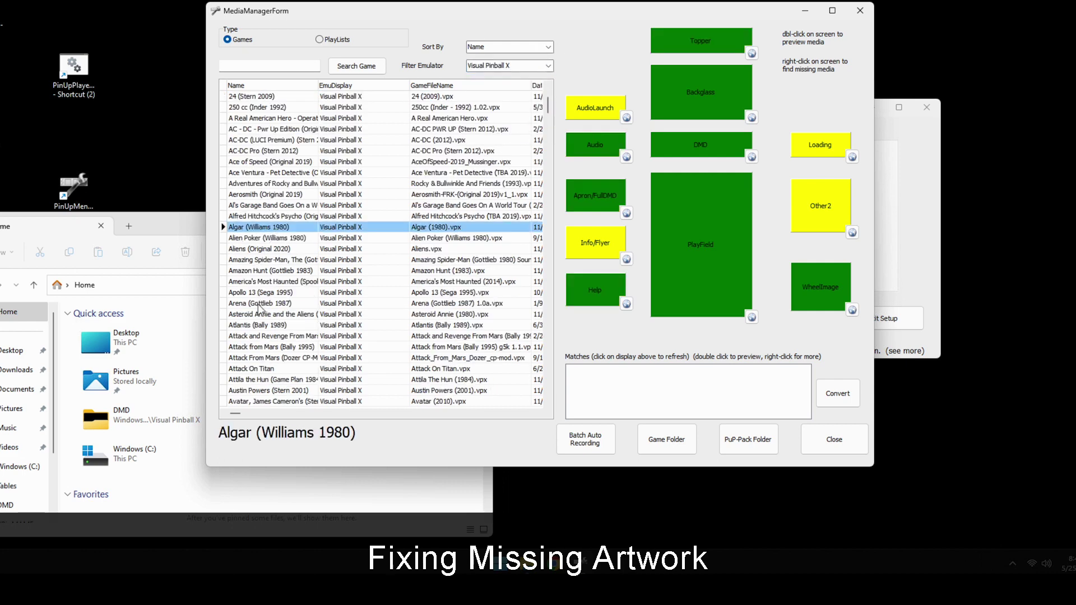
{"action": "key", "text": "Down"}
{"action": "key", "text": "Down"}
{"action": "key", "text": "Down"}
{"action": "key", "text": "Down"}
{"action": "key", "text": "Down"}
{"action": "key", "text": "Down"}
{"action": "key", "text": "Down"}
{"action": "key", "text": "Down"}
{"action": "key", "text": "Down"}
{"action": "key", "text": "Down"}
{"action": "key", "text": "Down"}
{"action": "key", "text": "Down"}
{"action": "key", "text": "Down"}
{"action": "key", "text": "Down"}
{"action": "key", "text": "Down"}
{"action": "key", "text": "Down"}
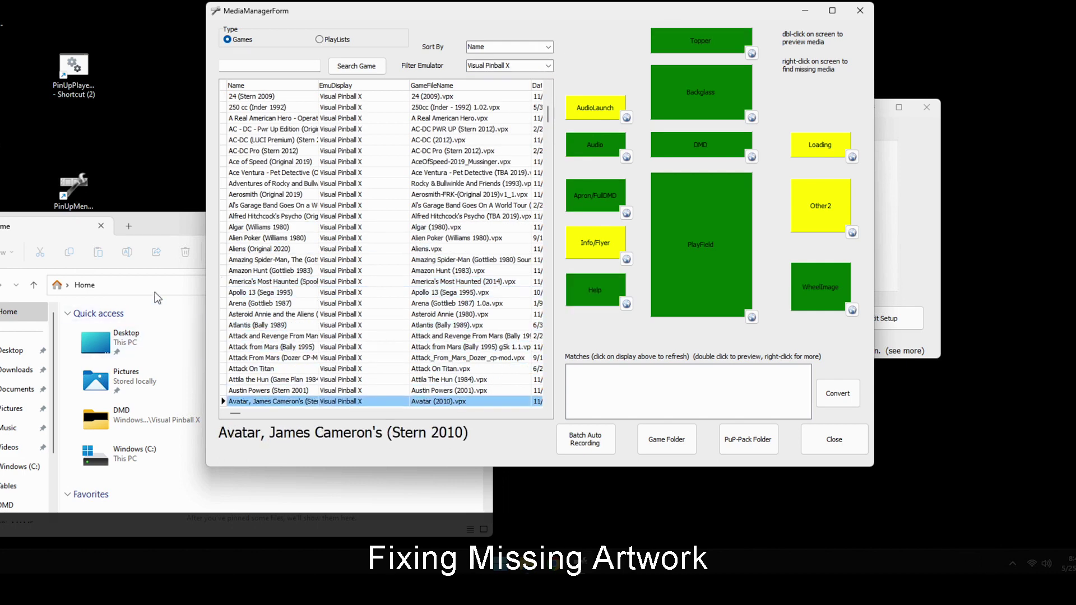
{"action": "key", "text": "Down"}
{"action": "key", "text": "Down"}
{"action": "key", "text": "Down"}
{"action": "key", "text": "Down"}
{"action": "key", "text": "Down"}
{"action": "key", "text": "Down"}
{"action": "left_click", "coordinate": [255, 281]}
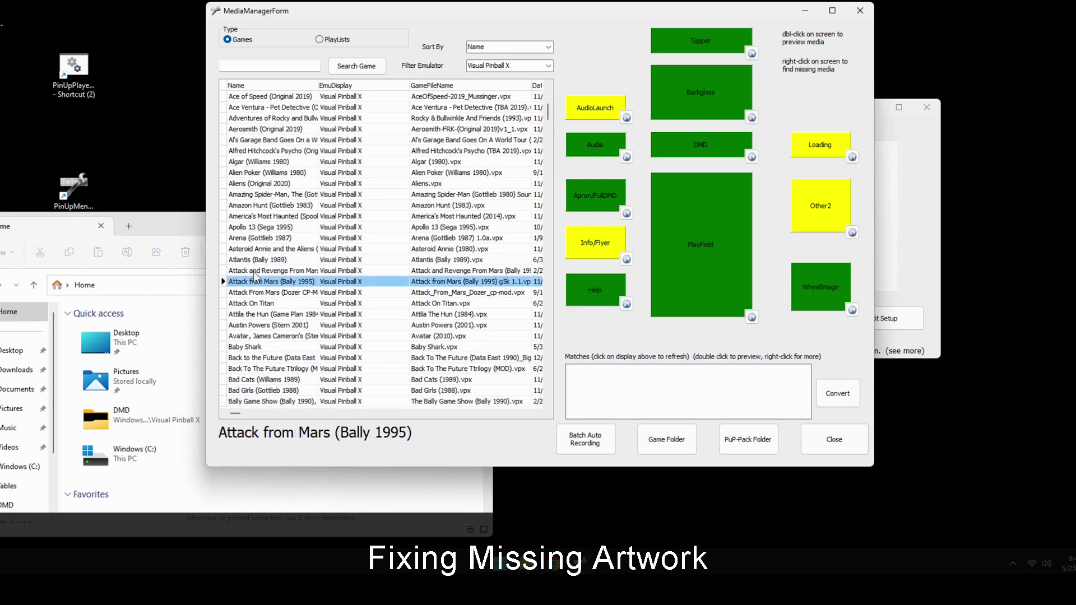
{"action": "left_click", "coordinate": [259, 327]}
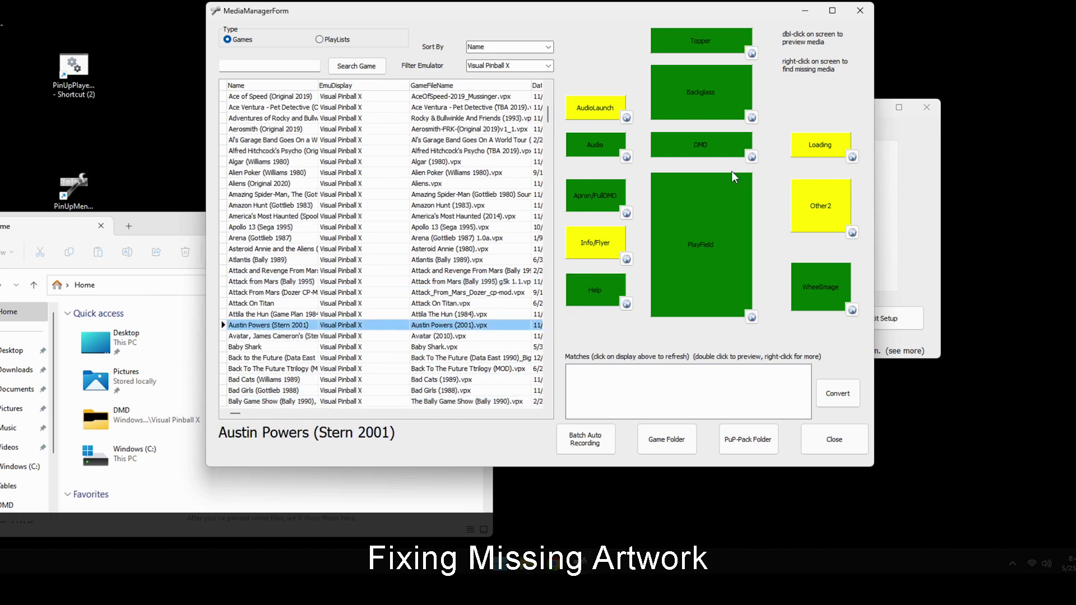
{"action": "left_click", "coordinate": [722, 152]}
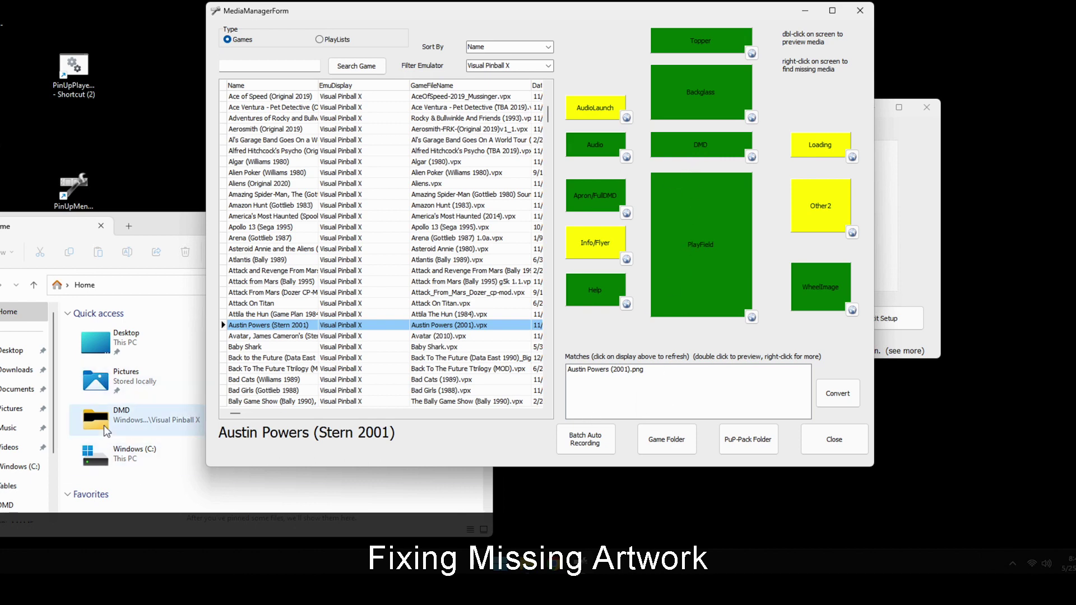
Switch to File Explorer and go to C:\PinUpSystem\POPMedia\Visual Pinball X\DMD.
{"action": "left_click", "coordinate": [19, 467]}
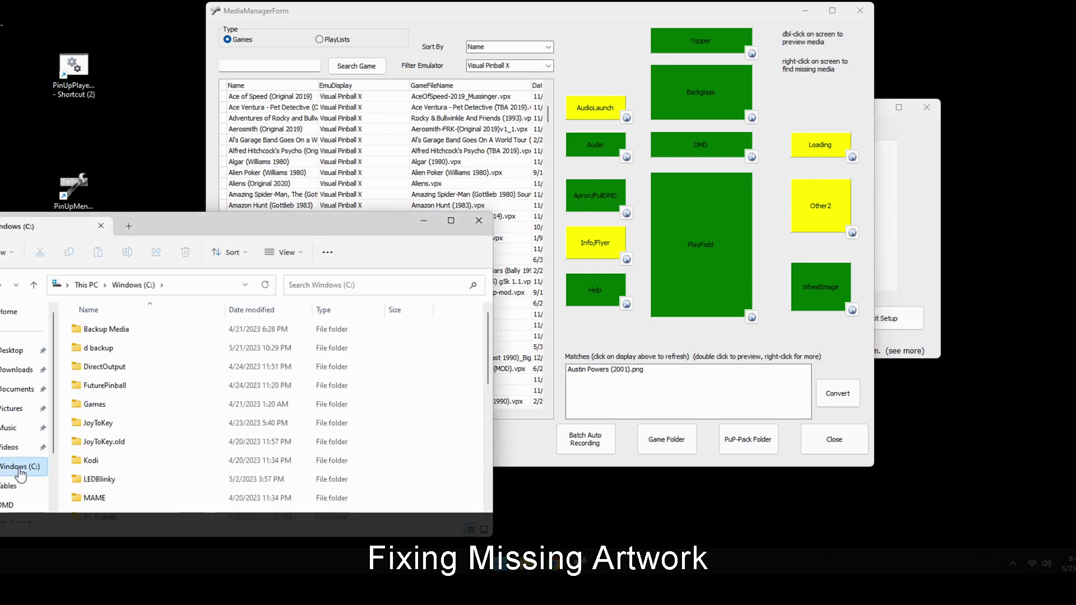
{"action": "scroll", "coordinate": [147, 452], "scroll_direction": "down", "scroll_amount": 3}
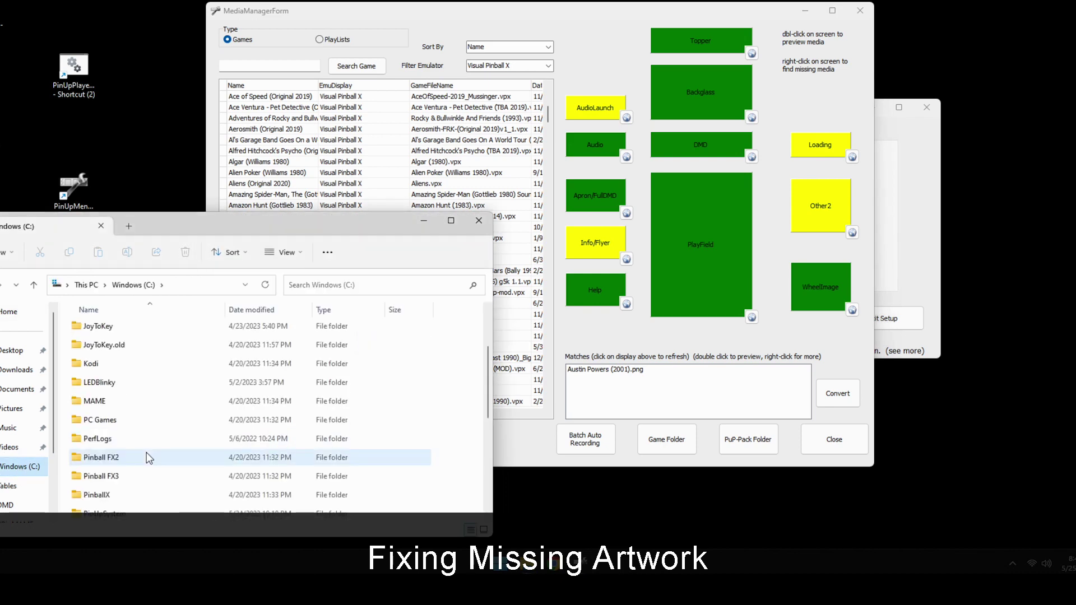
{"action": "double_click", "coordinate": [116, 459]}
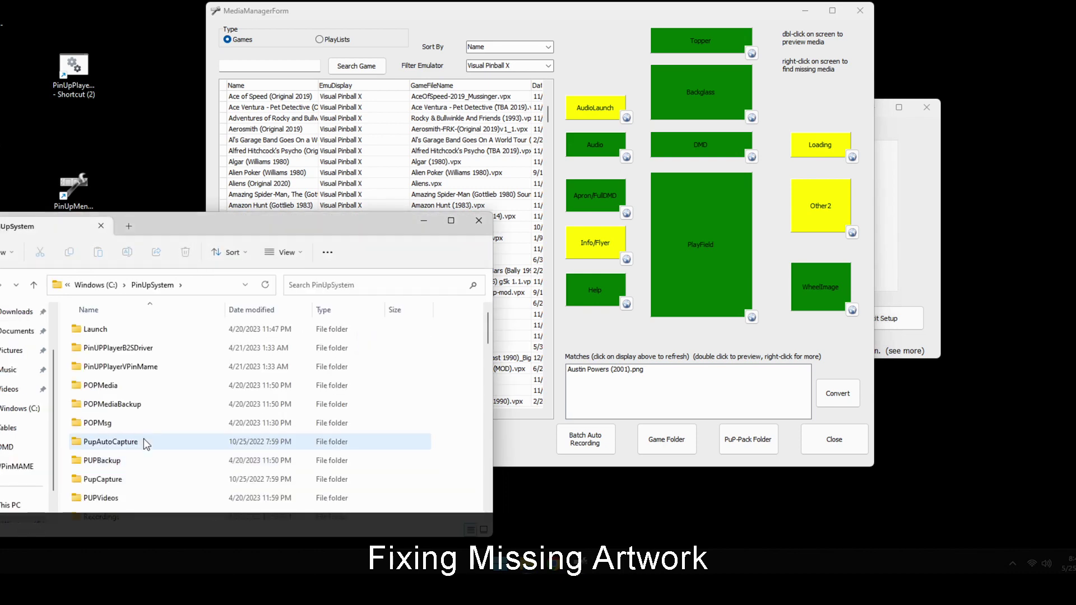
{"action": "double_click", "coordinate": [119, 386]}
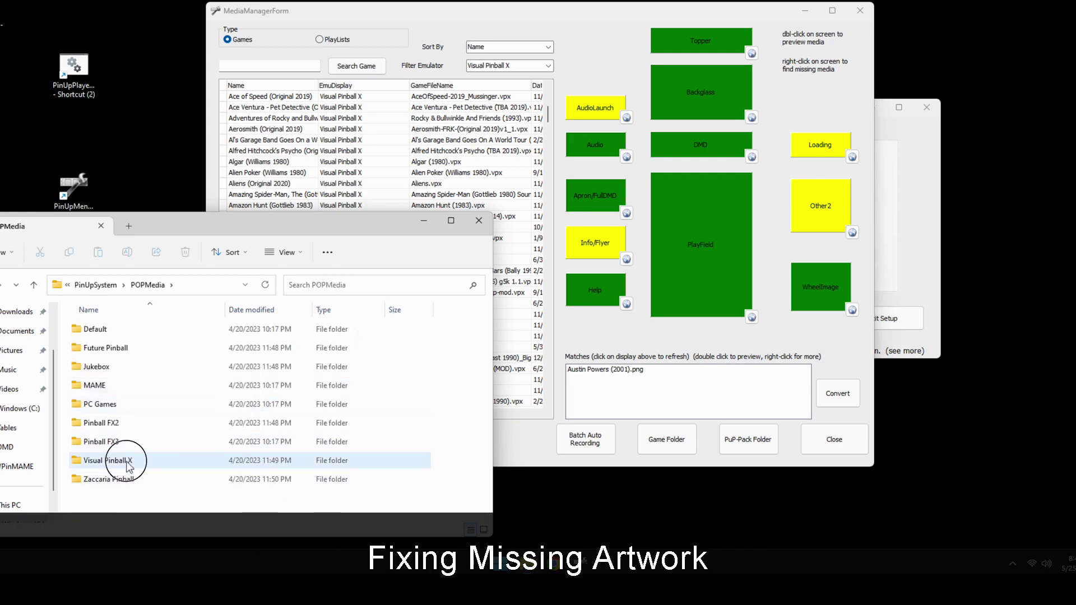
{"action": "double_click", "coordinate": [125, 461]}
{"action": "double_click", "coordinate": [108, 405]}
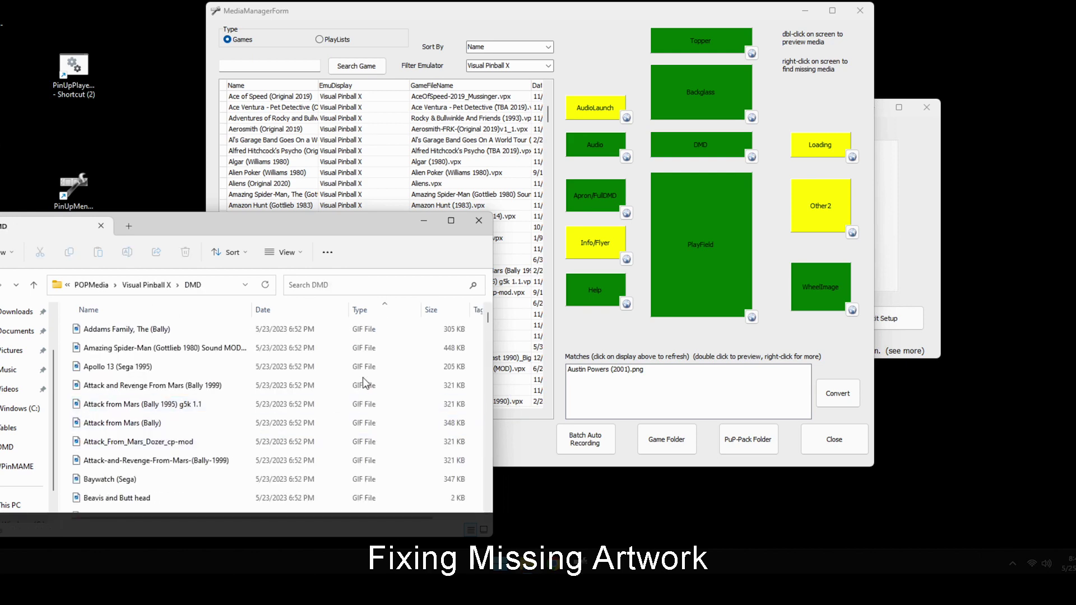
Find some other game.gif in the DMD folder and assign it to the DMD slot of Austin Powers (Stern 2001).
{"action": "left_click_drag", "start_coordinate": [487, 318], "coordinate": [489, 465]}
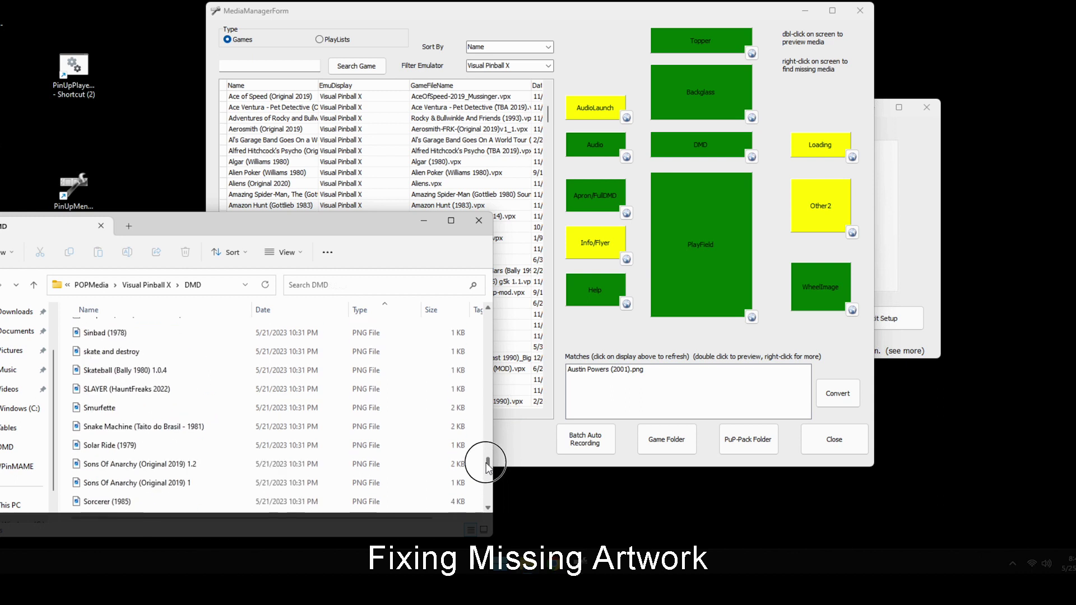
{"action": "left_click", "coordinate": [129, 430]}
{"action": "scroll", "coordinate": [128, 439], "scroll_direction": "up", "scroll_amount": 3}
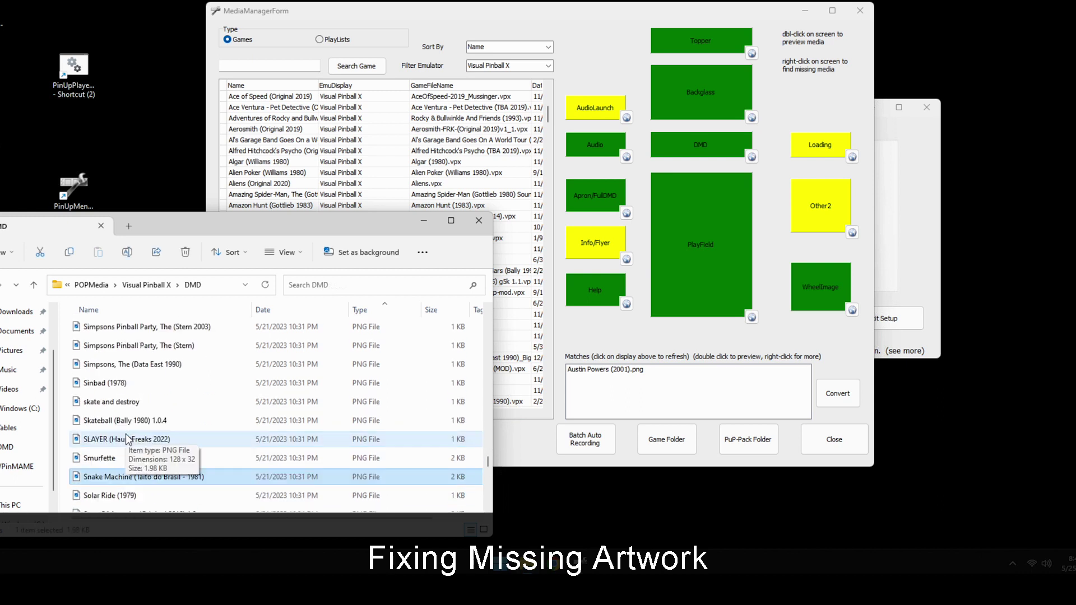
{"action": "type", "text": "some other game.gif"}
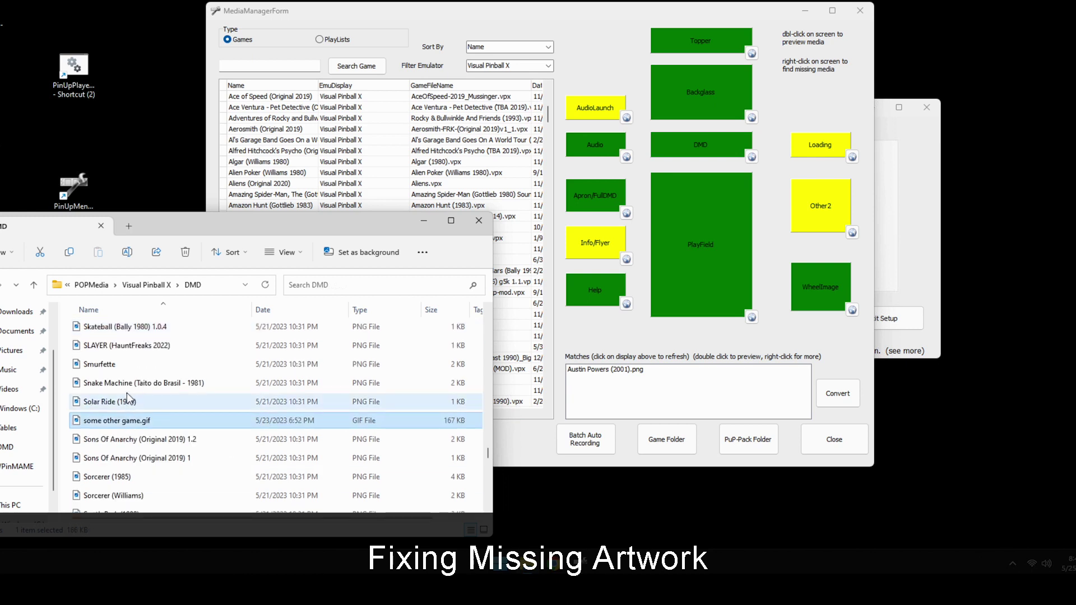
{"action": "left_click", "coordinate": [131, 426], "text": "ctrl"}
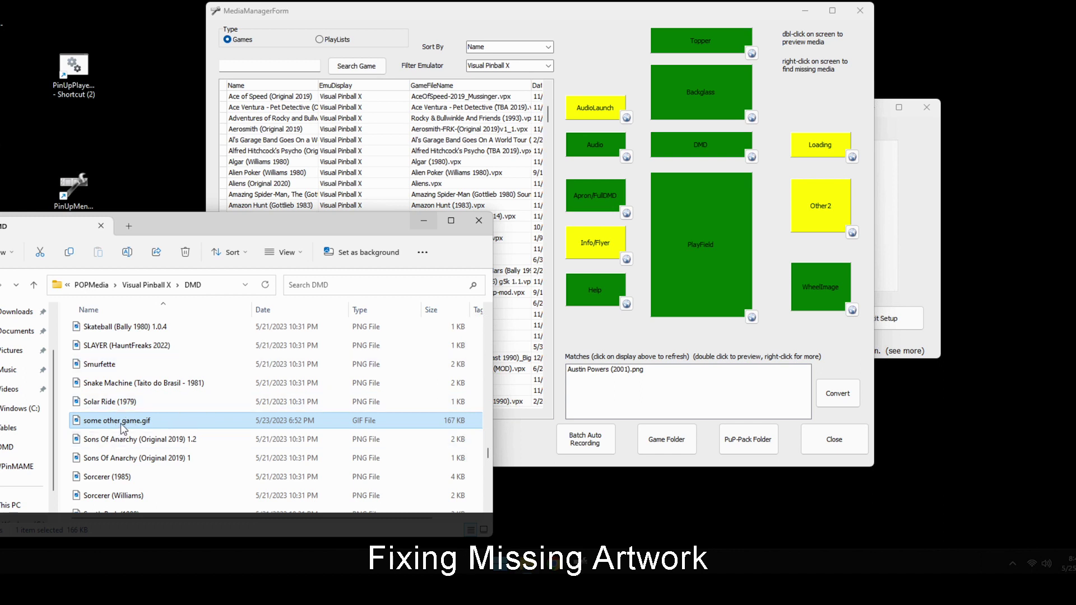
{"action": "left_click_drag", "start_coordinate": [122, 424], "coordinate": [690, 151]}
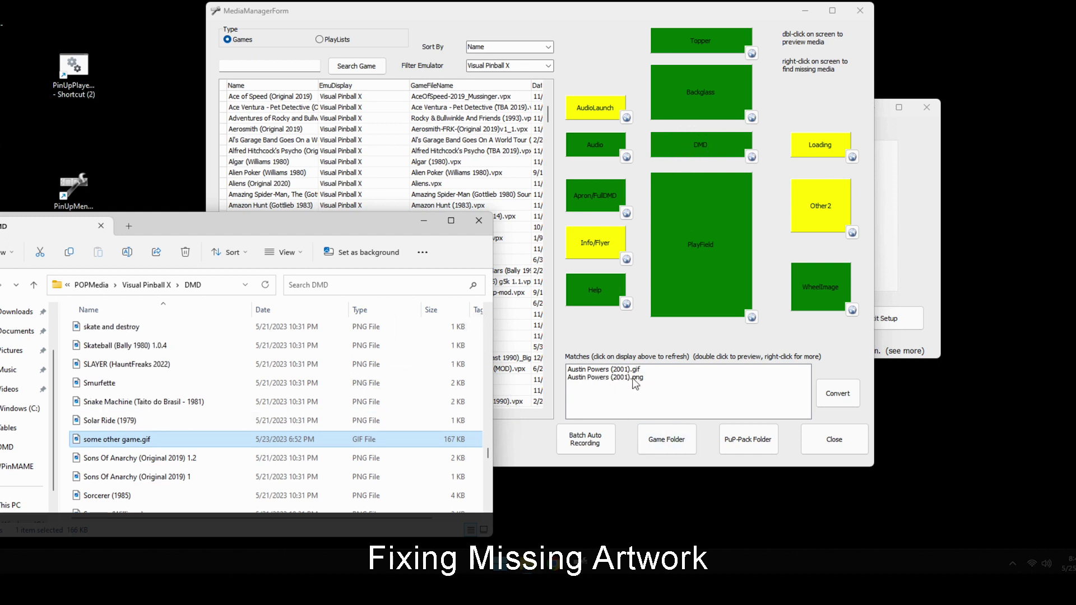
Delete the original some other game.gif from the DMD folder.
{"action": "left_click", "coordinate": [125, 441]}
{"action": "right_click", "coordinate": [125, 442]}
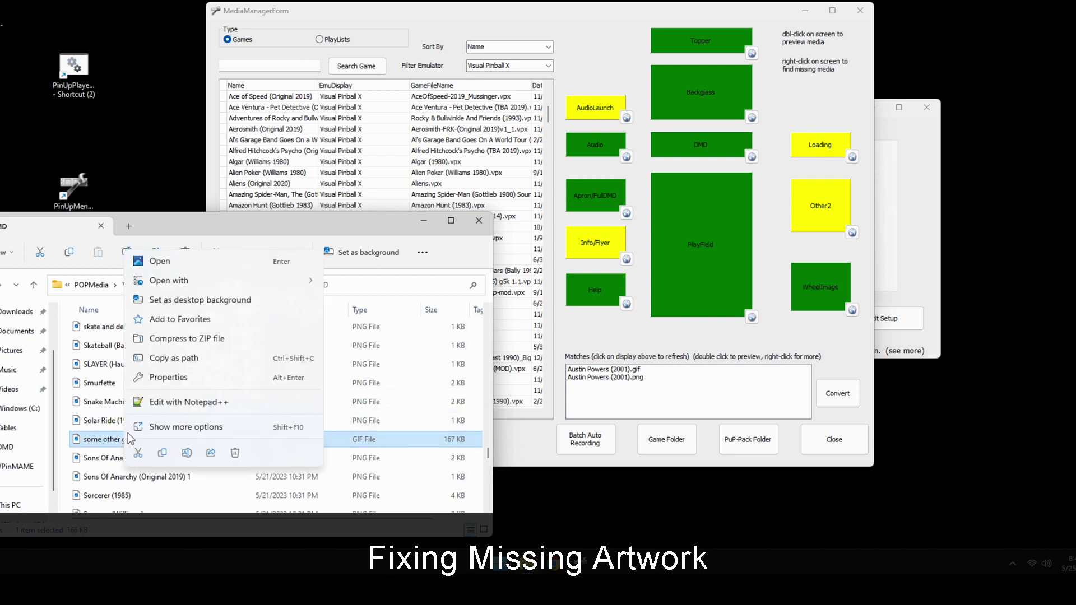
{"action": "left_click", "coordinate": [236, 452]}
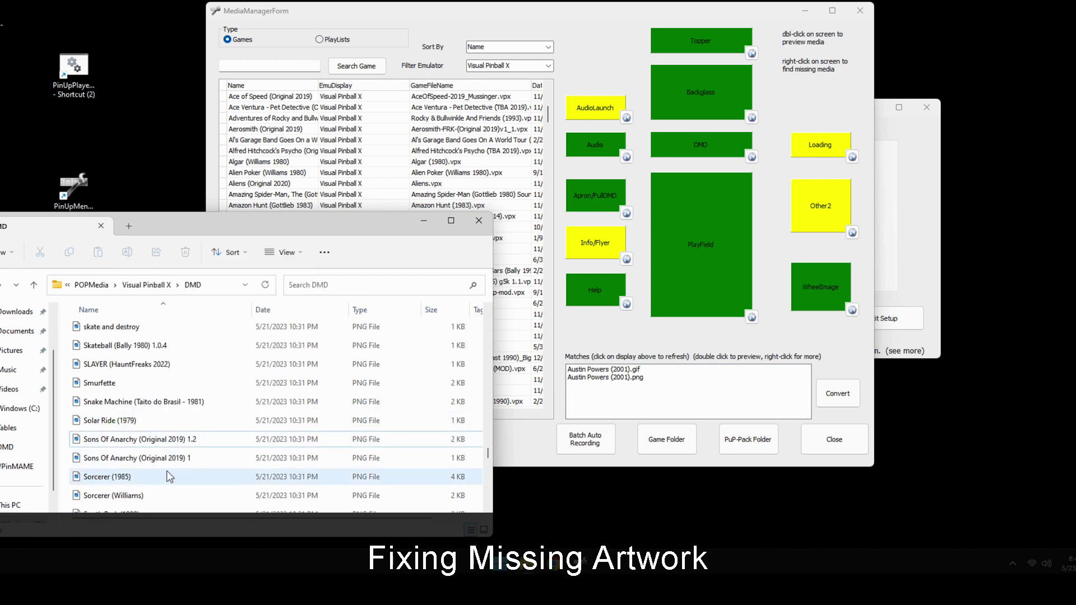
Find the Austin Powers (2001) files in the DMD folder and compare the GIF with the PNG.
{"action": "left_click_drag", "start_coordinate": [489, 453], "coordinate": [490, 340]}
{"action": "left_click", "coordinate": [166, 404]}
{"action": "type", "text": "austin"}
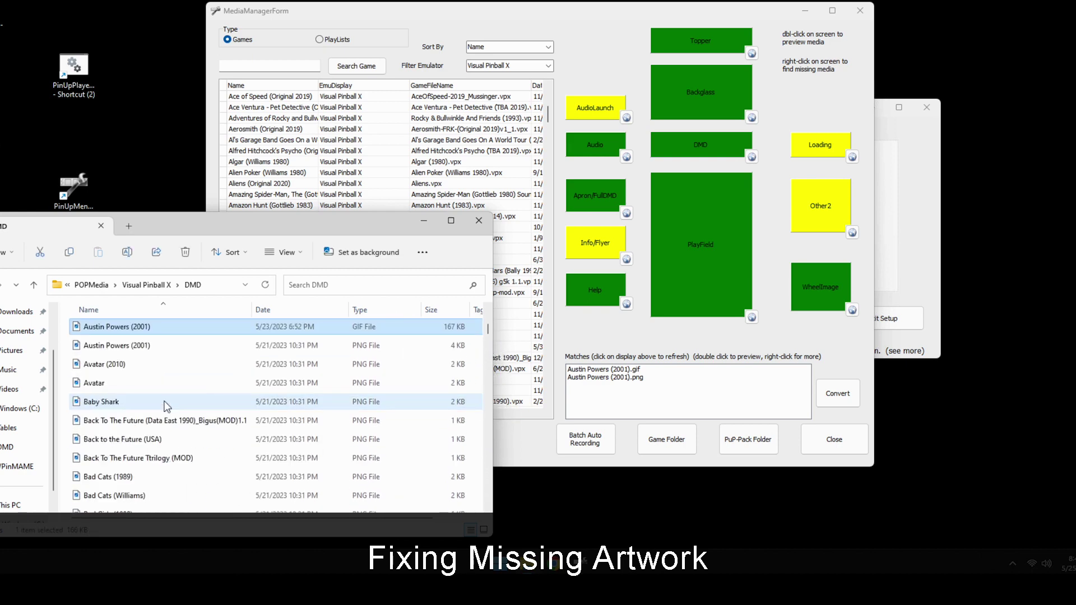
{"action": "left_click", "coordinate": [154, 352]}
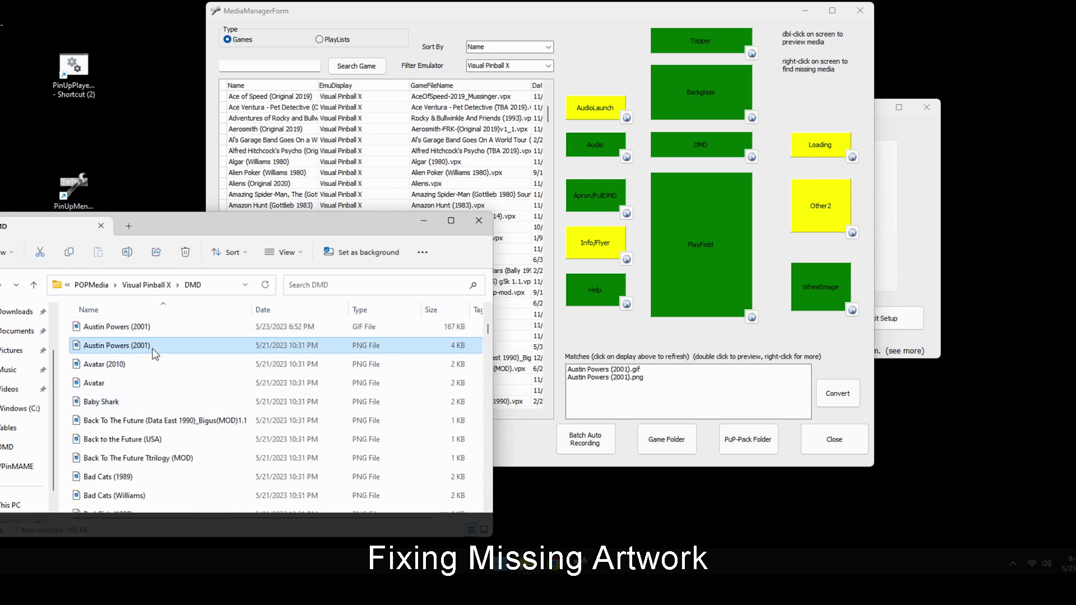
{"action": "left_click", "coordinate": [359, 328]}
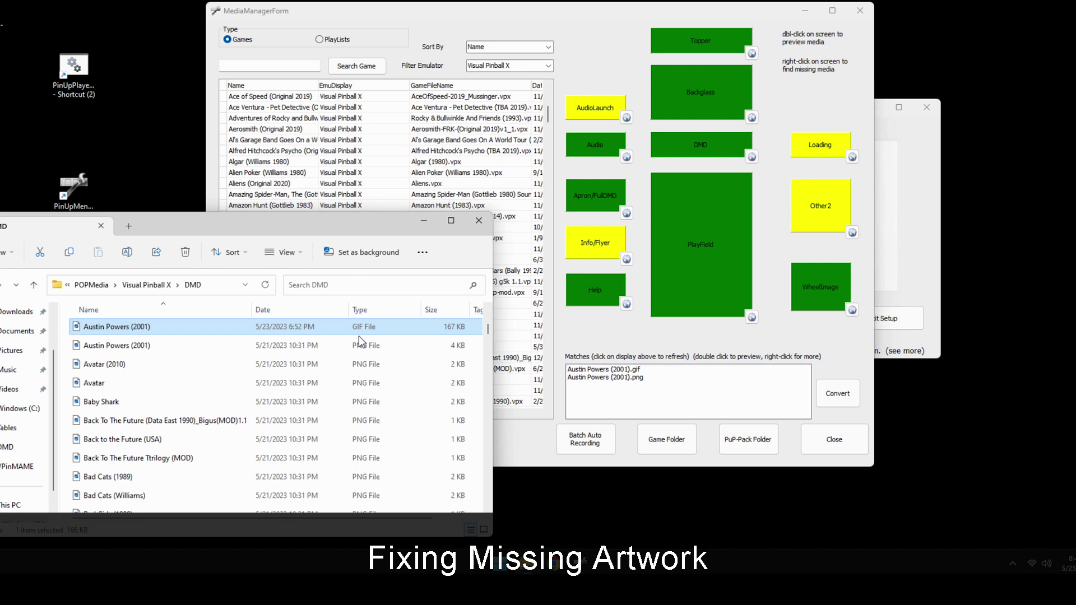
Minimize File Explorer and check the matching DMD media of Apollo 13 (Sega 1995) in the Media Manager.
{"action": "left_click", "coordinate": [424, 222]}
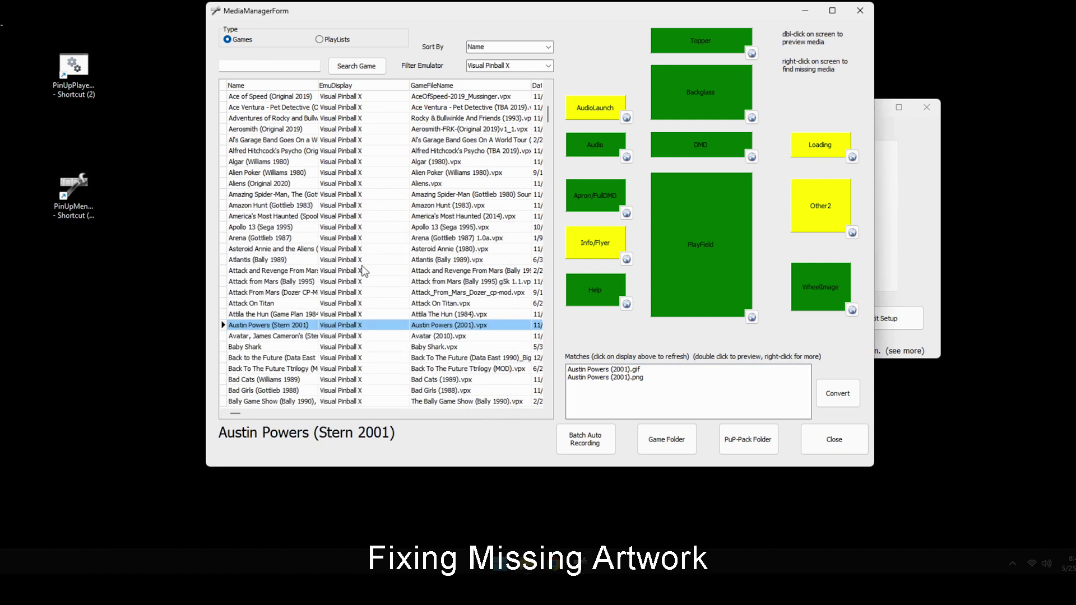
{"action": "left_click", "coordinate": [265, 217]}
{"action": "left_click", "coordinate": [265, 227]}
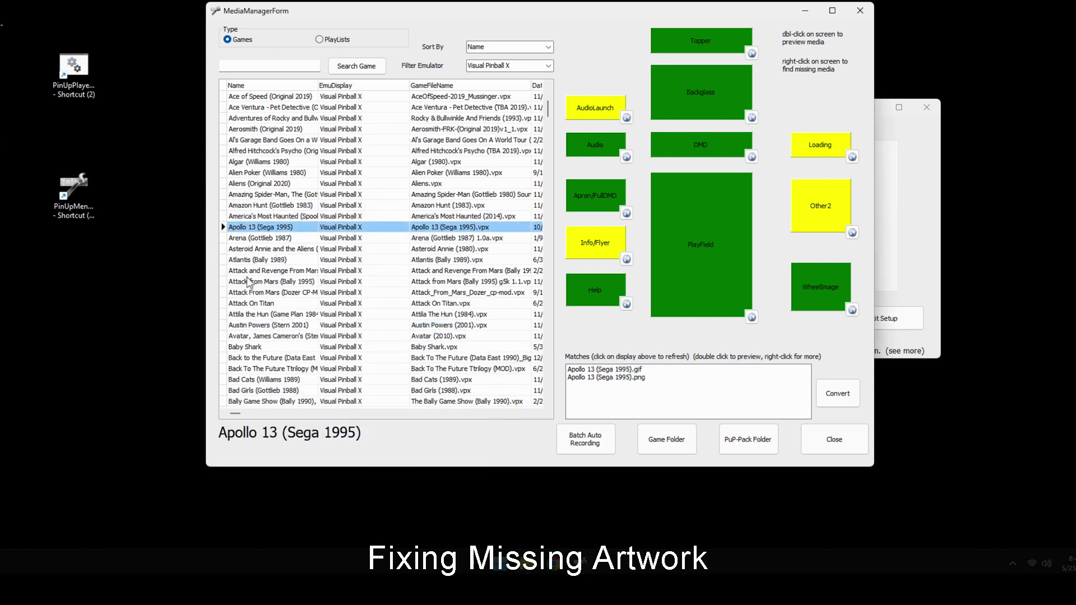
Check the DMD media matches of Arena (Gottlieb 1987) and Asteroid Annie and the Aliens (Gottlieb 1980).
{"action": "left_click", "coordinate": [266, 240]}
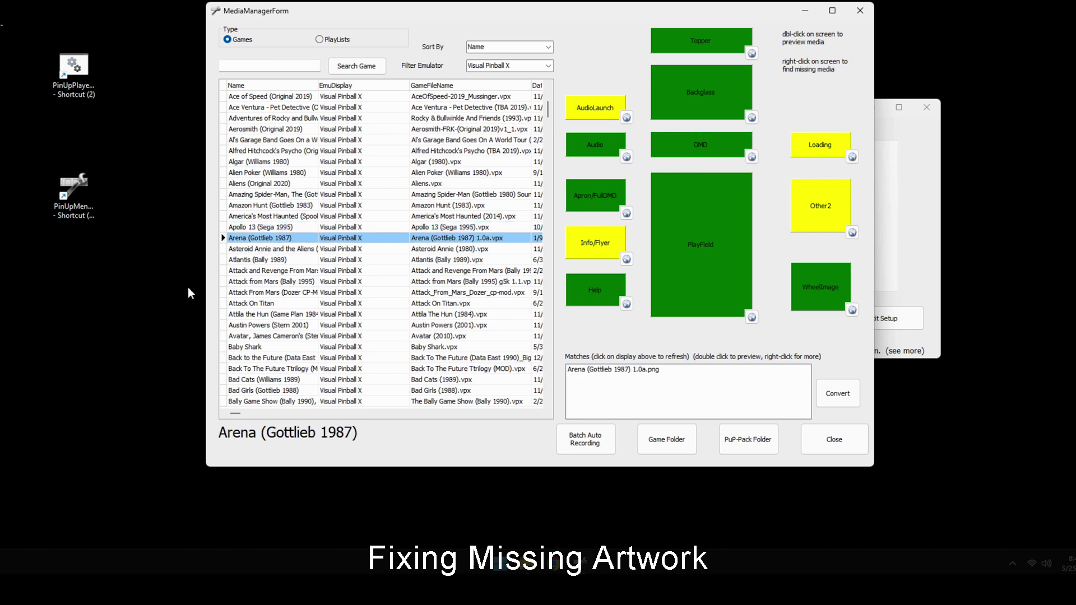
{"action": "left_click", "coordinate": [267, 249]}
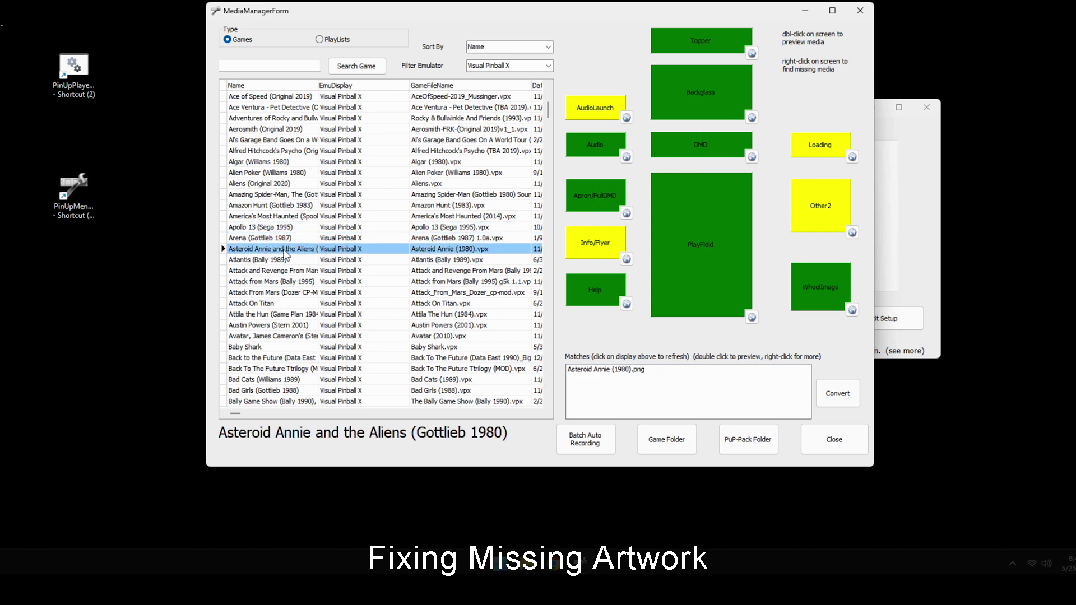
{"action": "left_click", "coordinate": [650, 377]}
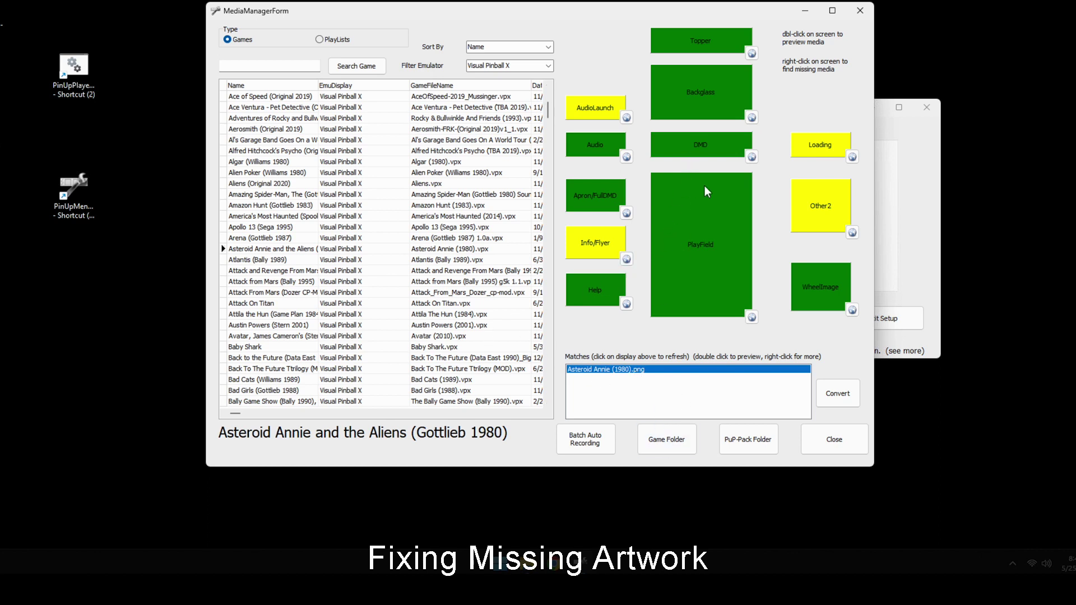
Compare the GIF and PNG DMD matches of Attack and Revenge From Mars (Bally 1999), then return to Austin Powers (Stern 2001).
{"action": "left_click", "coordinate": [291, 273]}
{"action": "left_click", "coordinate": [651, 371]}
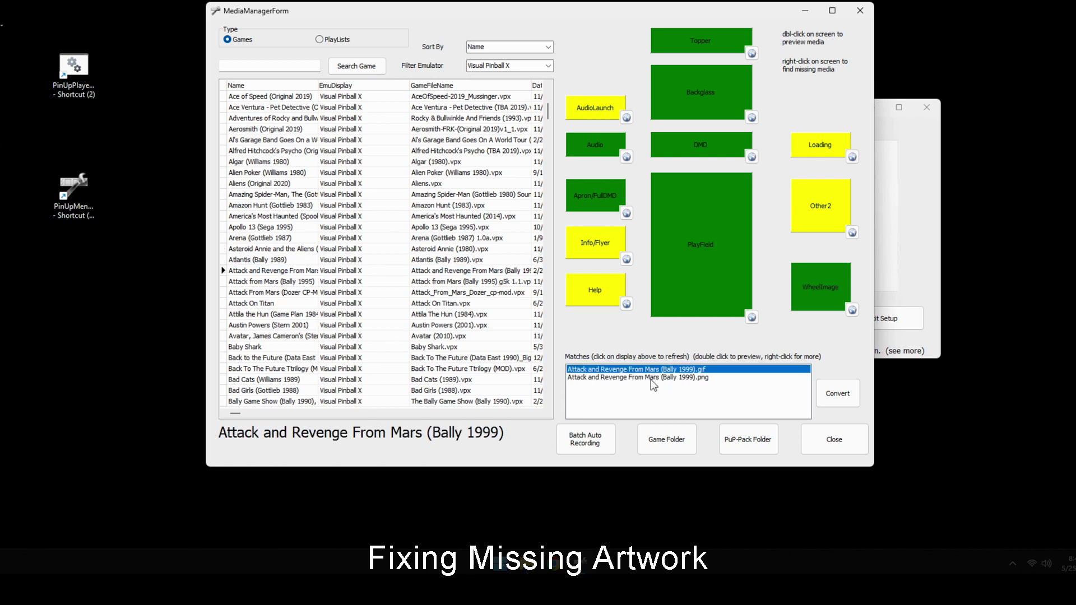
{"action": "left_click", "coordinate": [653, 378]}
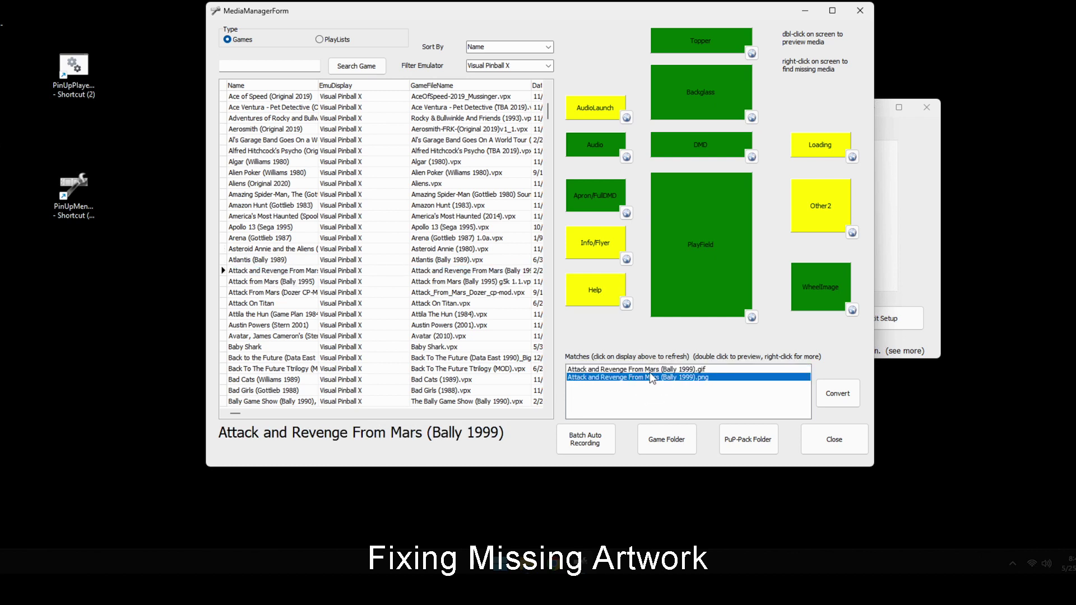
{"action": "left_click", "coordinate": [650, 371]}
{"action": "left_click", "coordinate": [649, 378]}
{"action": "left_click", "coordinate": [648, 372]}
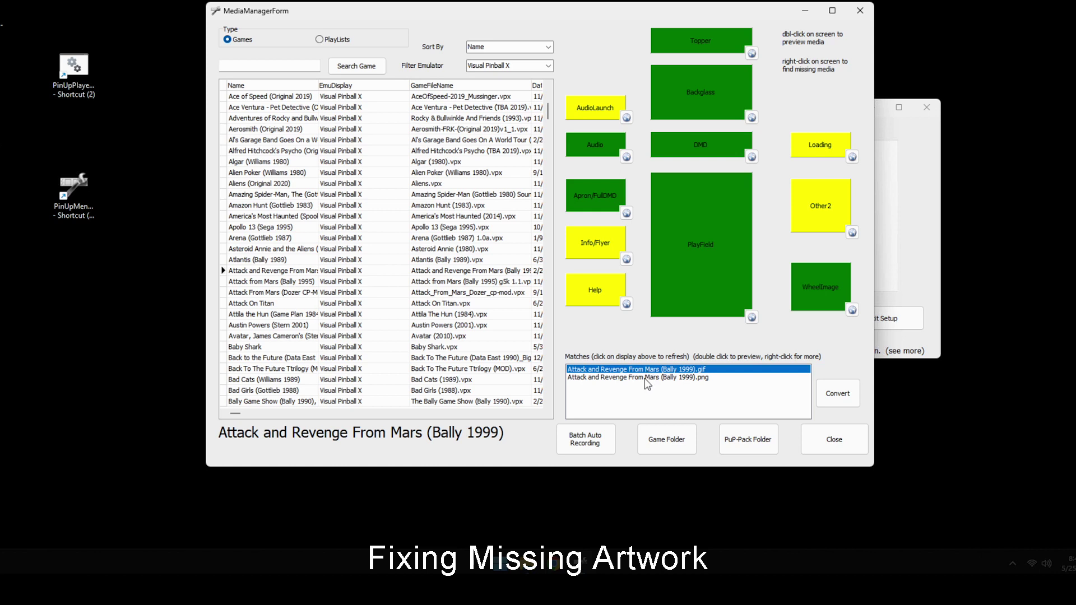
{"action": "left_click", "coordinate": [644, 379]}
{"action": "left_click", "coordinate": [688, 372]}
{"action": "left_click", "coordinate": [689, 378]}
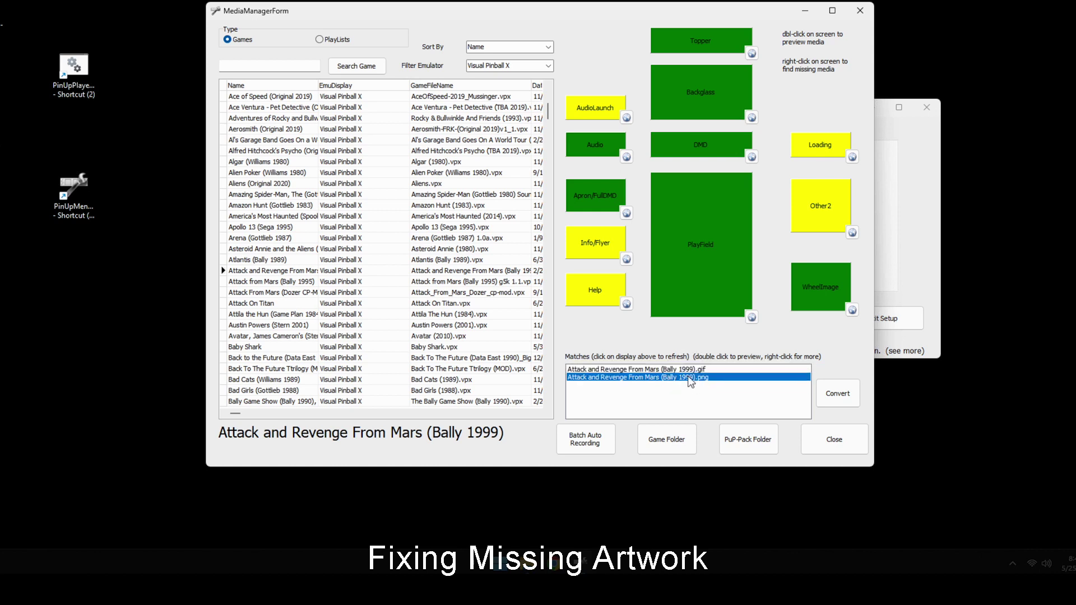
{"action": "left_click", "coordinate": [673, 370]}
{"action": "left_click", "coordinate": [674, 378]}
{"action": "left_click", "coordinate": [283, 328]}
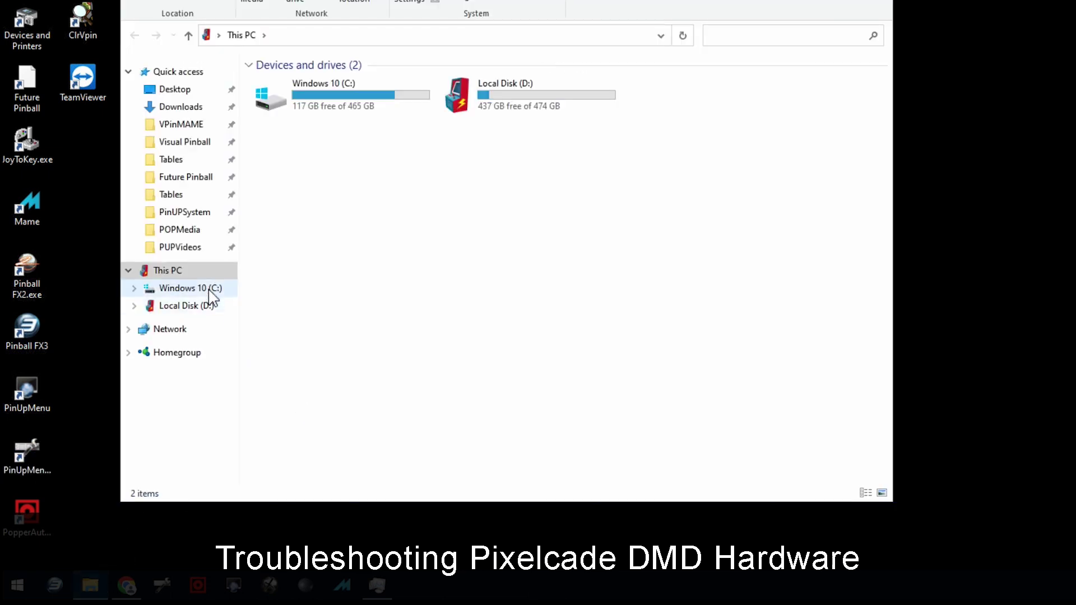
Open the VPinMAME folder inside Visual Pinball on the C: drive in File Explorer.
{"action": "left_click", "coordinate": [209, 289]}
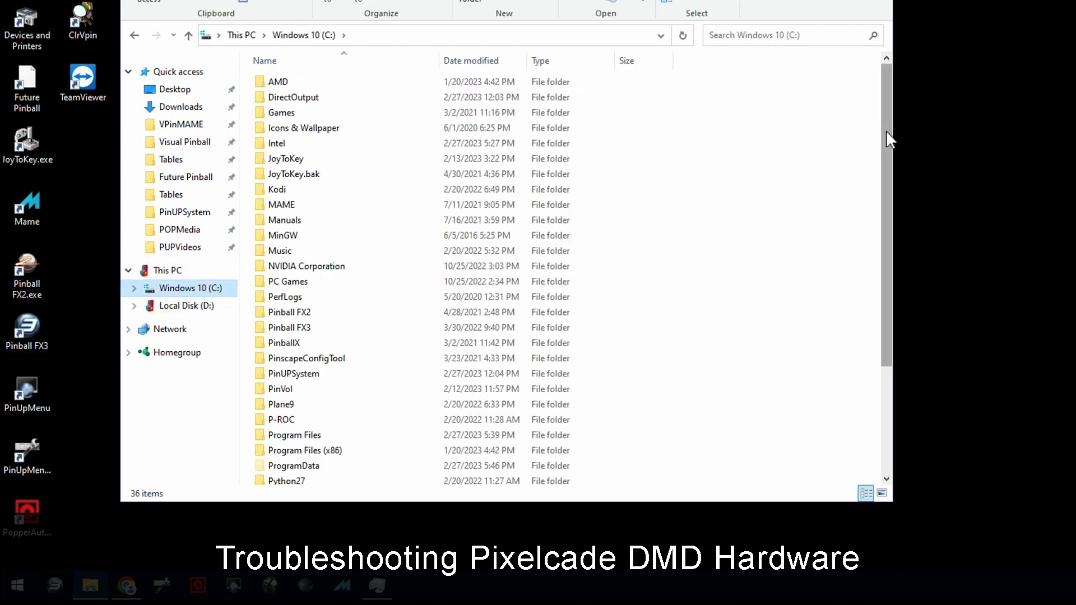
{"action": "left_click_drag", "start_coordinate": [886, 130], "coordinate": [888, 292]}
{"action": "double_click", "coordinate": [327, 428]}
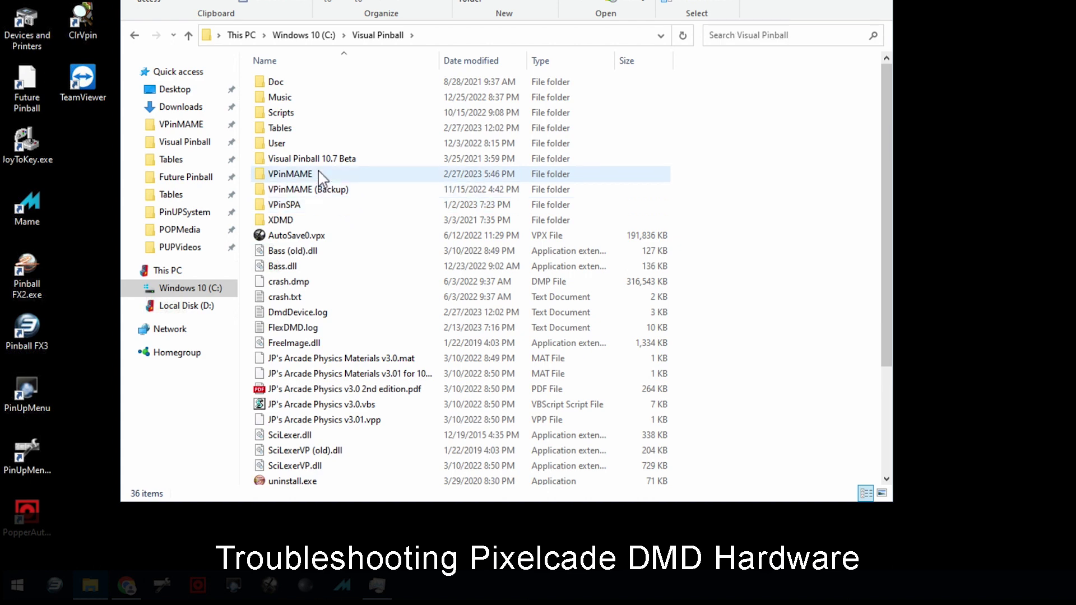
{"action": "left_click", "coordinate": [320, 177]}
{"action": "double_click", "coordinate": [321, 177]}
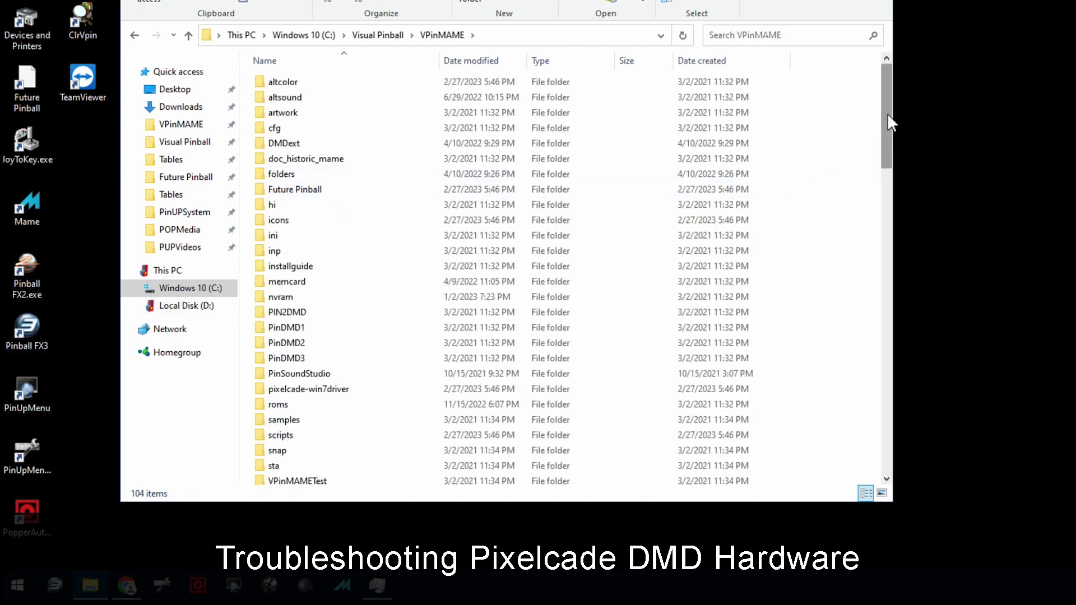
Find DmdDevice.ini in the VPinMAME folder and open it for editing in Notepad++.
{"action": "left_click_drag", "start_coordinate": [886, 114], "coordinate": [869, 234]}
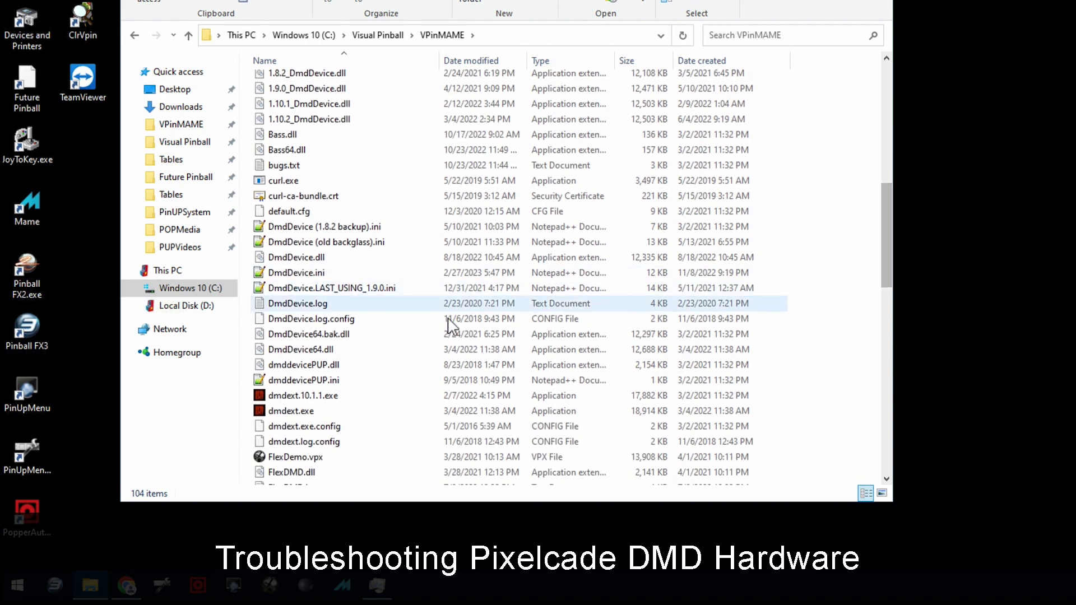
{"action": "left_click", "coordinate": [297, 275]}
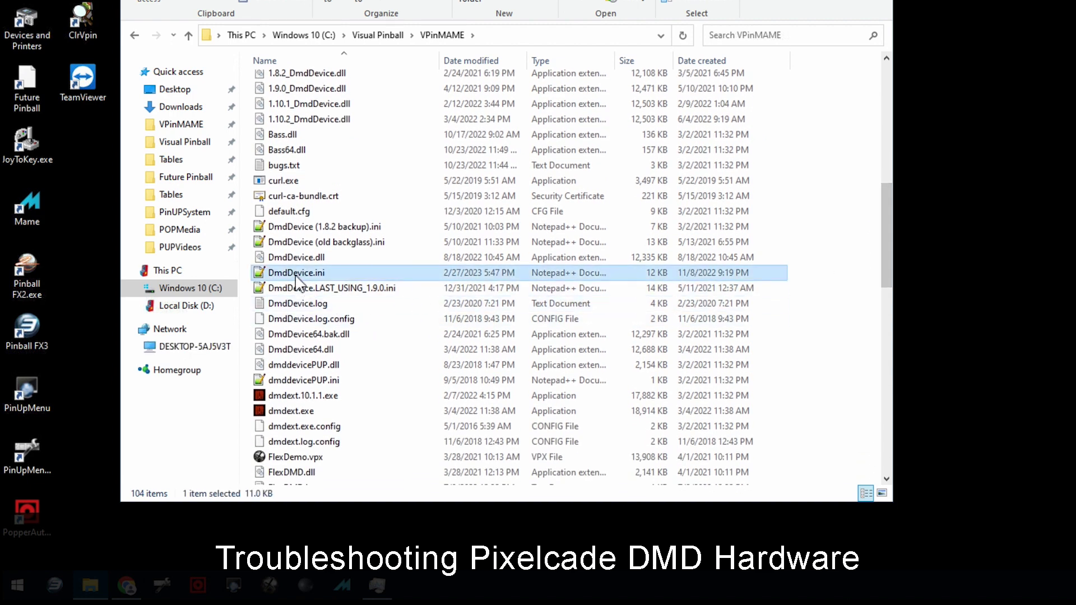
{"action": "right_click", "coordinate": [297, 276]}
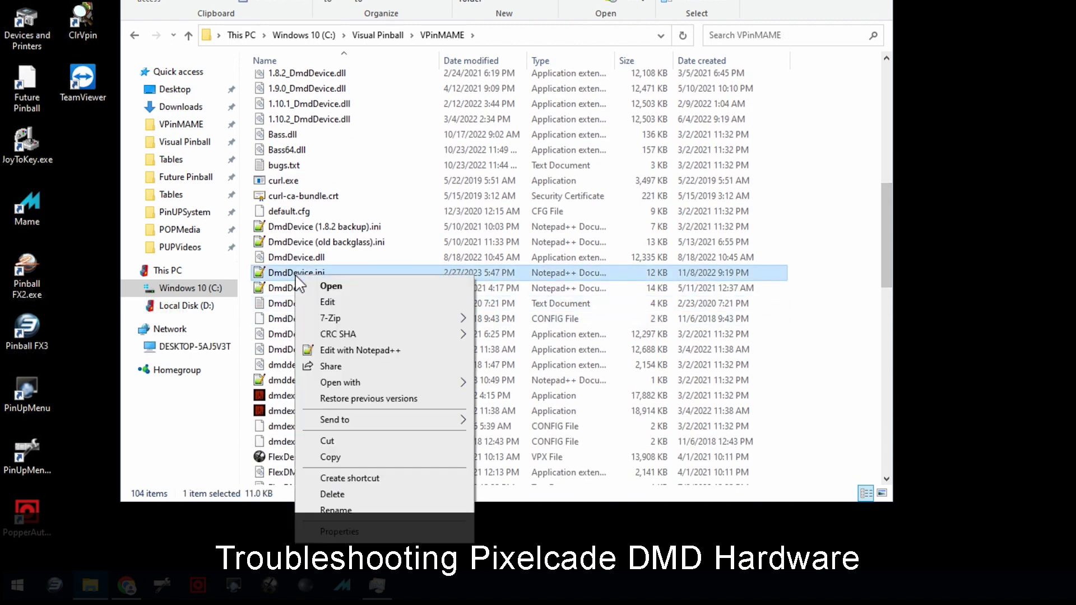
{"action": "left_click", "coordinate": [336, 350]}
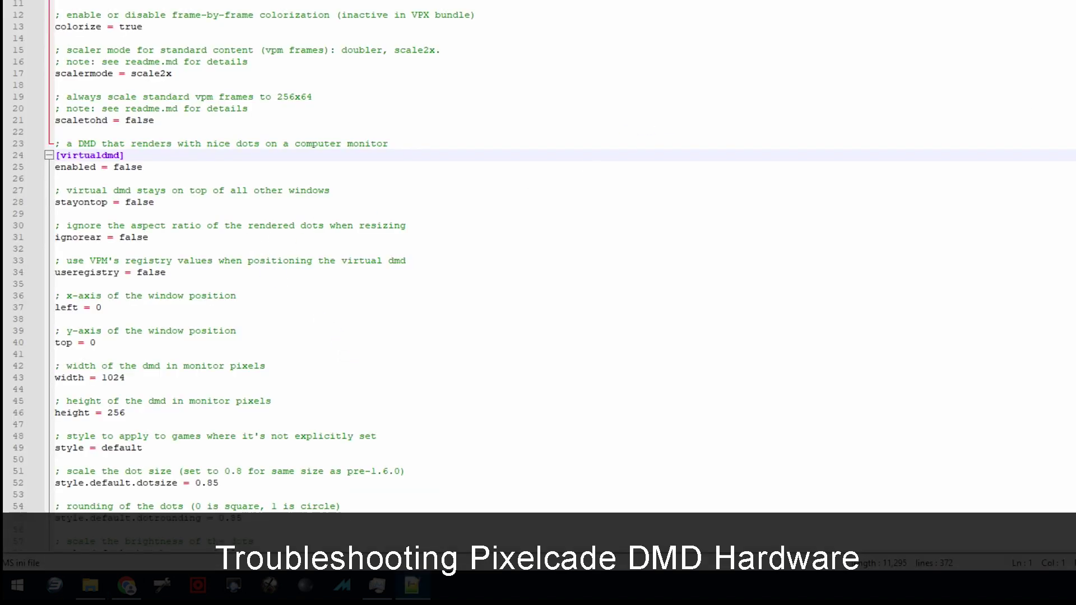
Examine the enabled and COM port settings in the [pixelcade] section of DmdDevice.ini.
{"action": "scroll", "coordinate": [538, 253], "scroll_direction": "down", "scroll_amount": 8}
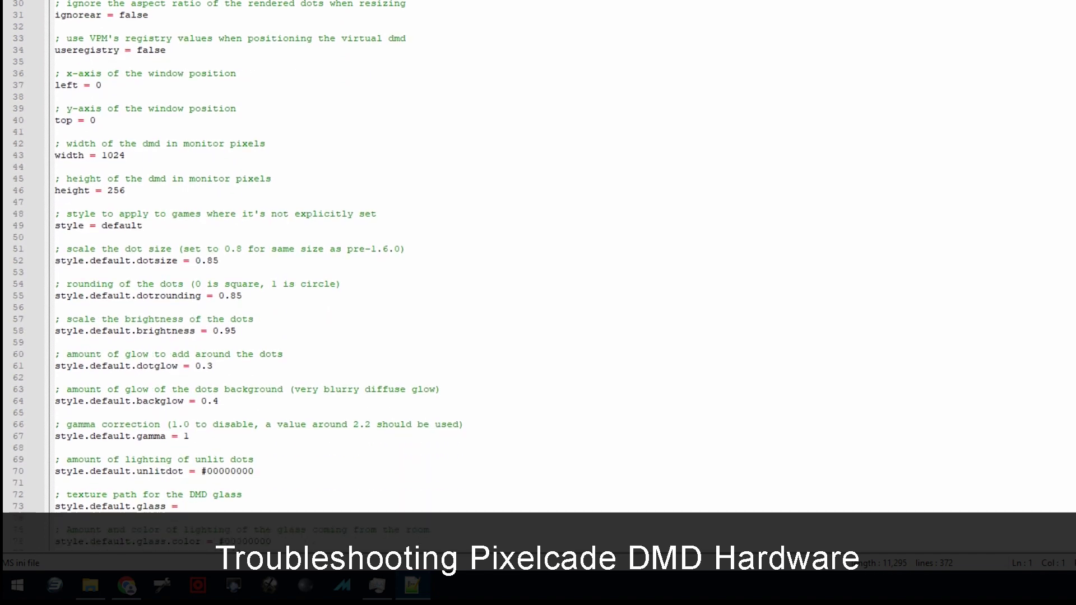
{"action": "scroll", "coordinate": [538, 252], "scroll_direction": "down", "scroll_amount": 20}
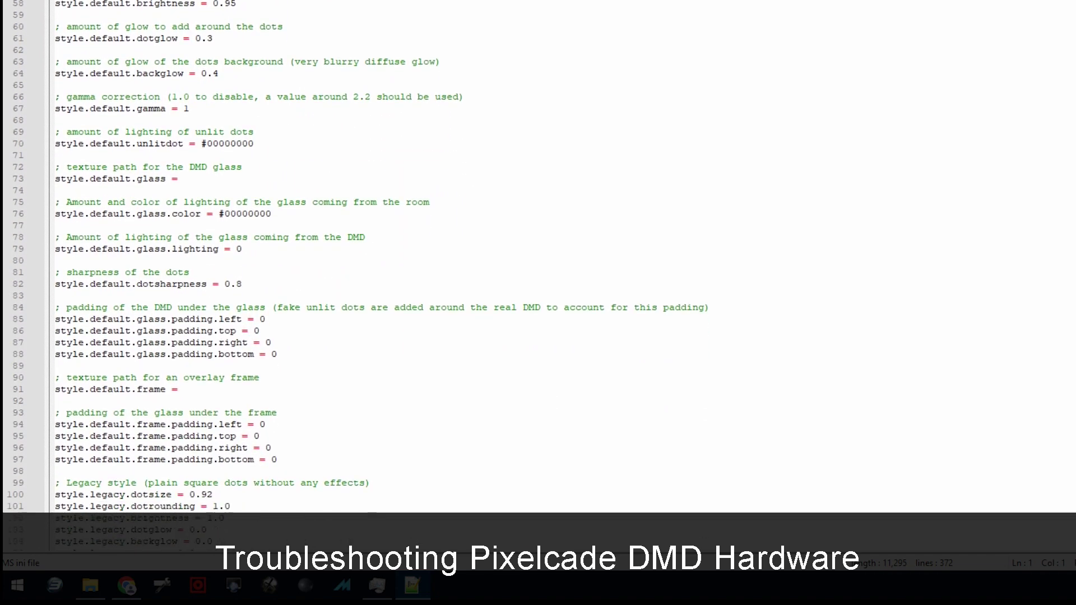
{"action": "scroll", "coordinate": [538, 252], "scroll_direction": "down", "scroll_amount": 20}
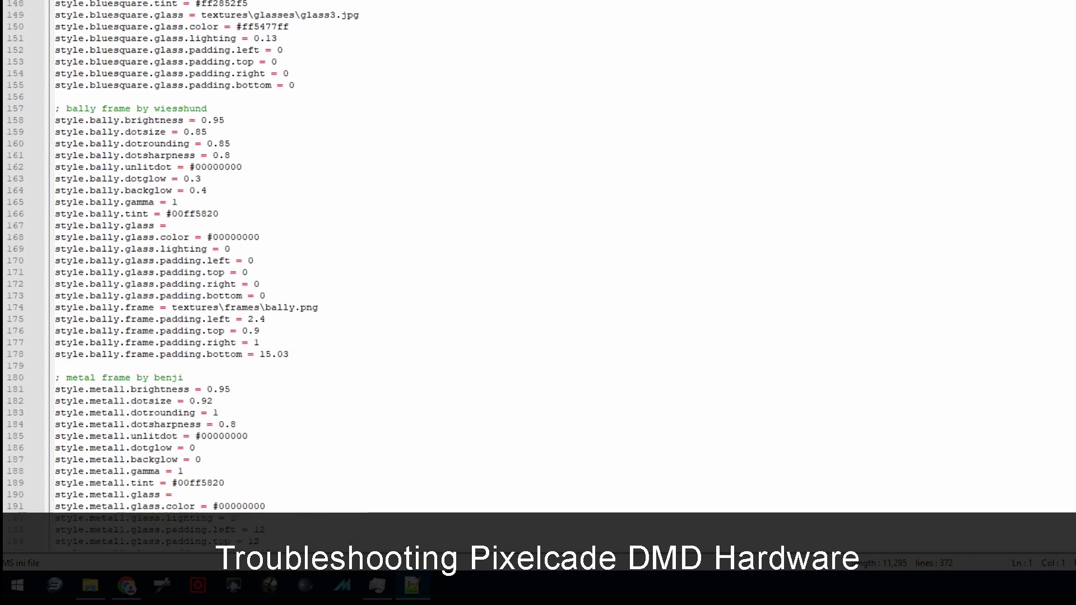
{"action": "scroll", "coordinate": [62, 263], "scroll_direction": "down", "scroll_amount": 5}
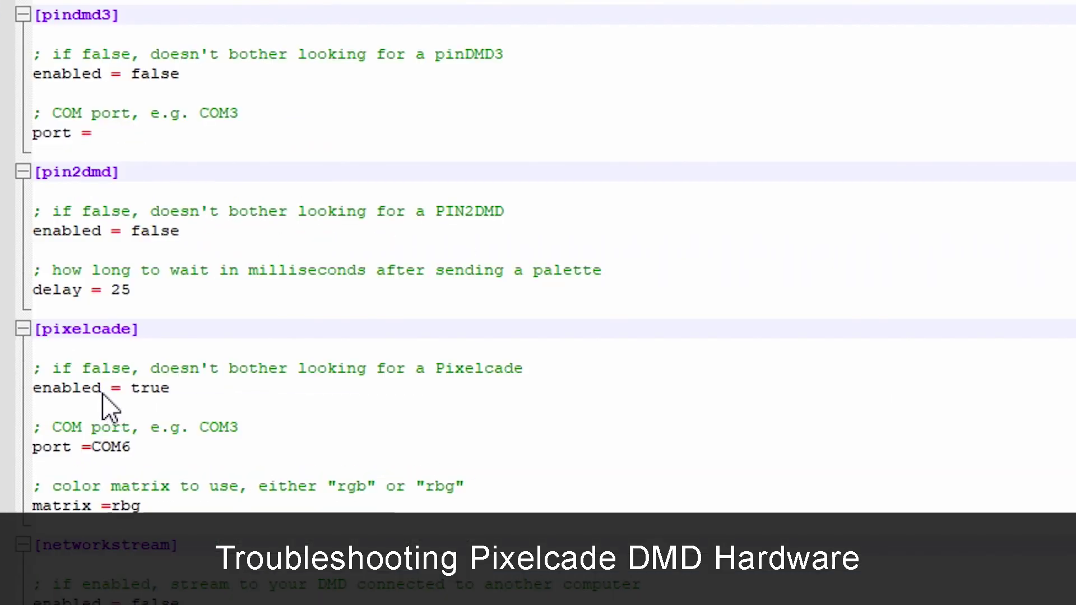
{"action": "left_click", "coordinate": [187, 391]}
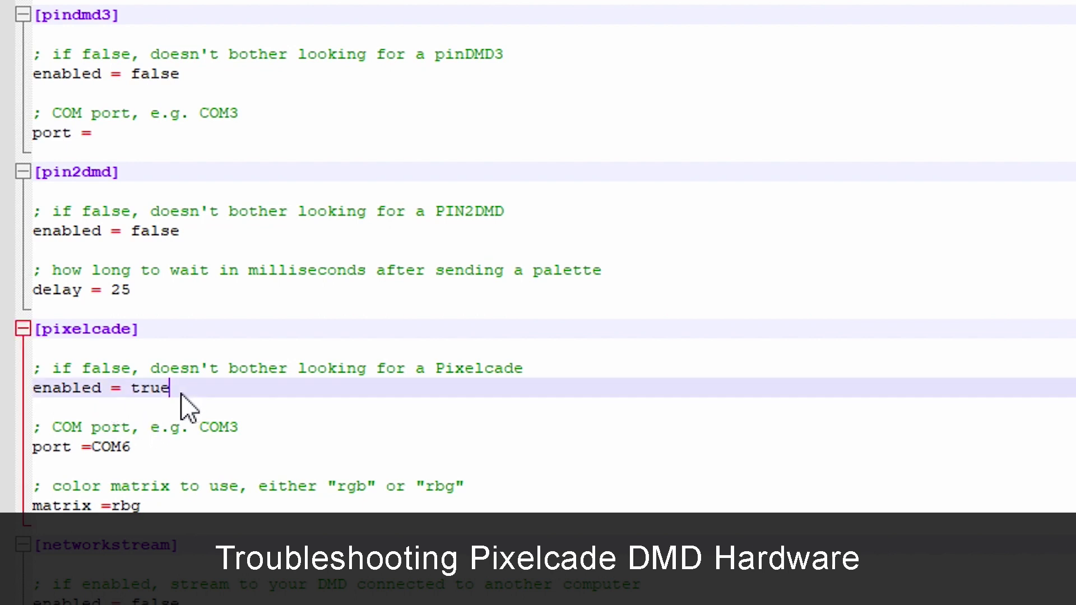
{"action": "left_click", "coordinate": [155, 449]}
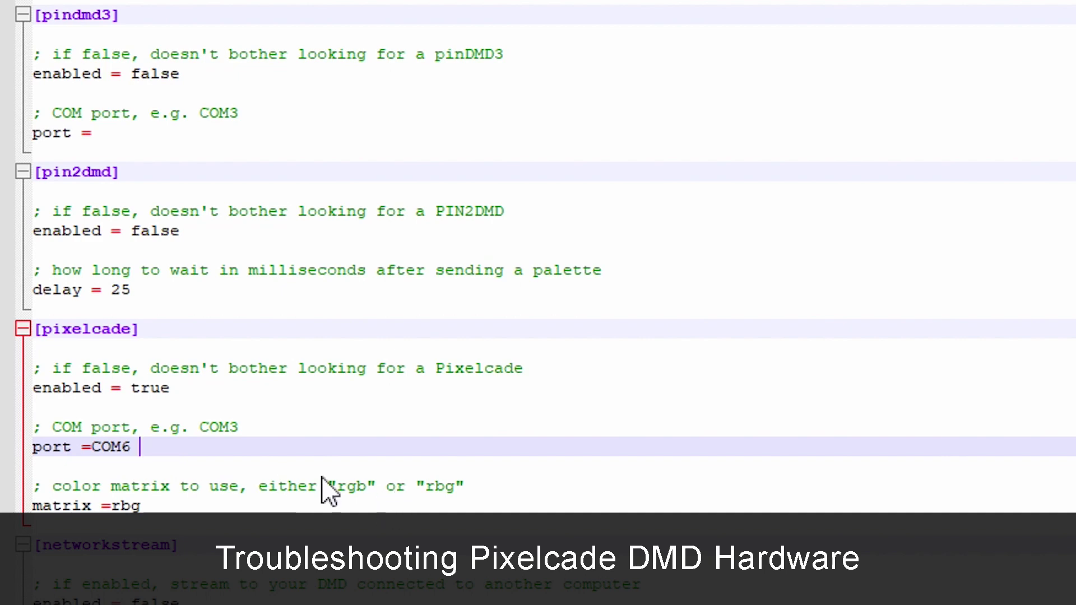
{"action": "left_click", "coordinate": [213, 348]}
{"action": "left_click", "coordinate": [137, 455]}
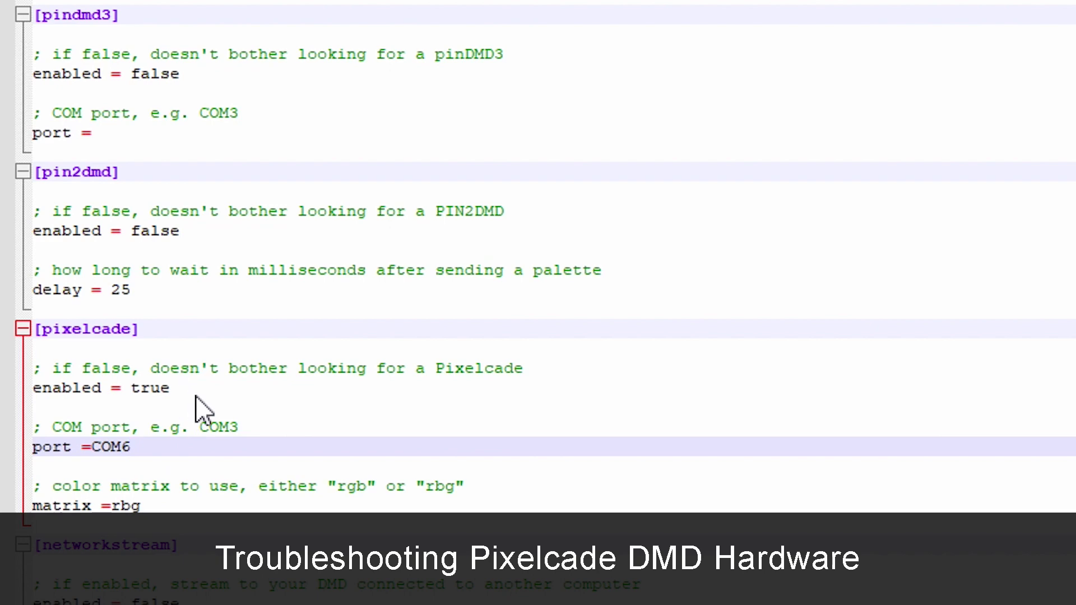
{"action": "left_click", "coordinate": [162, 390]}
{"action": "left_click_drag", "start_coordinate": [168, 391], "coordinate": [19, 392]}
{"action": "left_click_drag", "start_coordinate": [142, 448], "coordinate": [42, 449]}
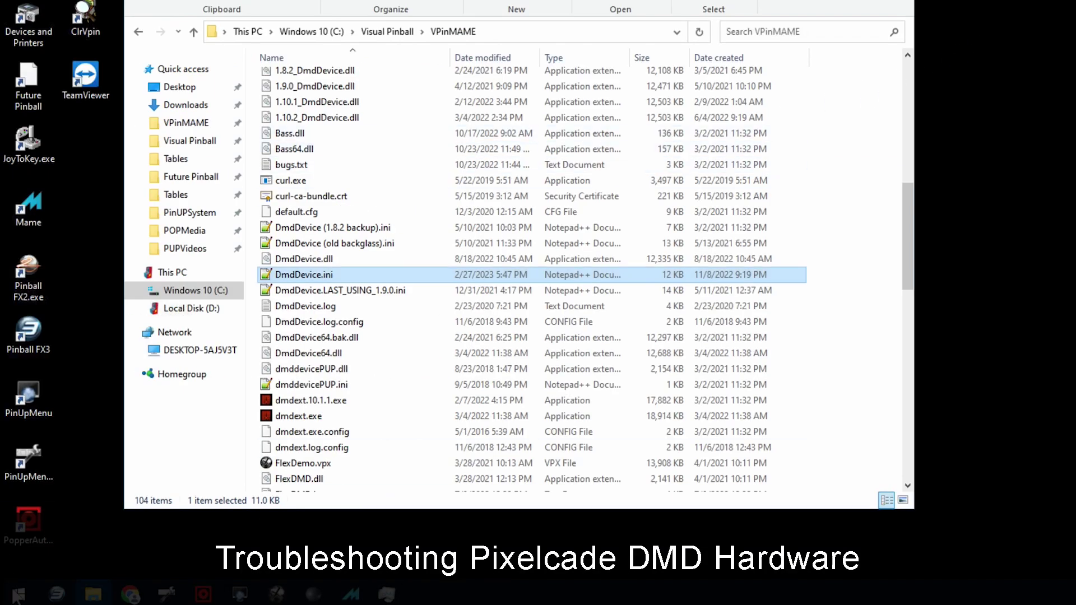
{"action": "left_click", "coordinate": [19, 594]}
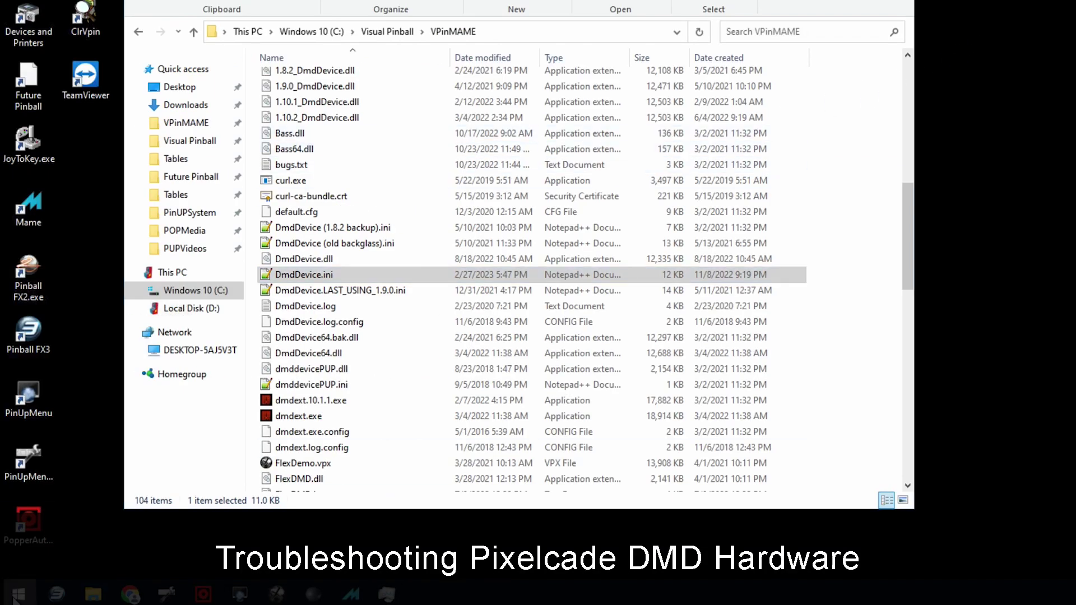
{"action": "left_click", "coordinate": [27, 563]}
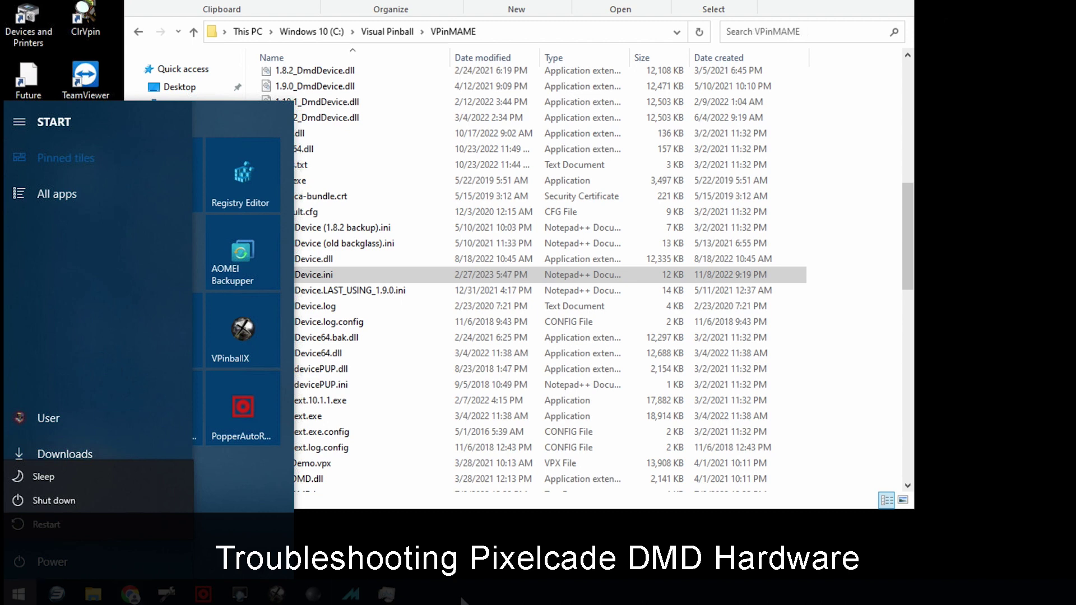
{"action": "key", "text": "Escape"}
Open Command Prompt and run "dmdext test -p COM6 -d pixelcade" from C:\Visual Pinball\VPinMAME.
{"action": "key", "text": "super+s"}
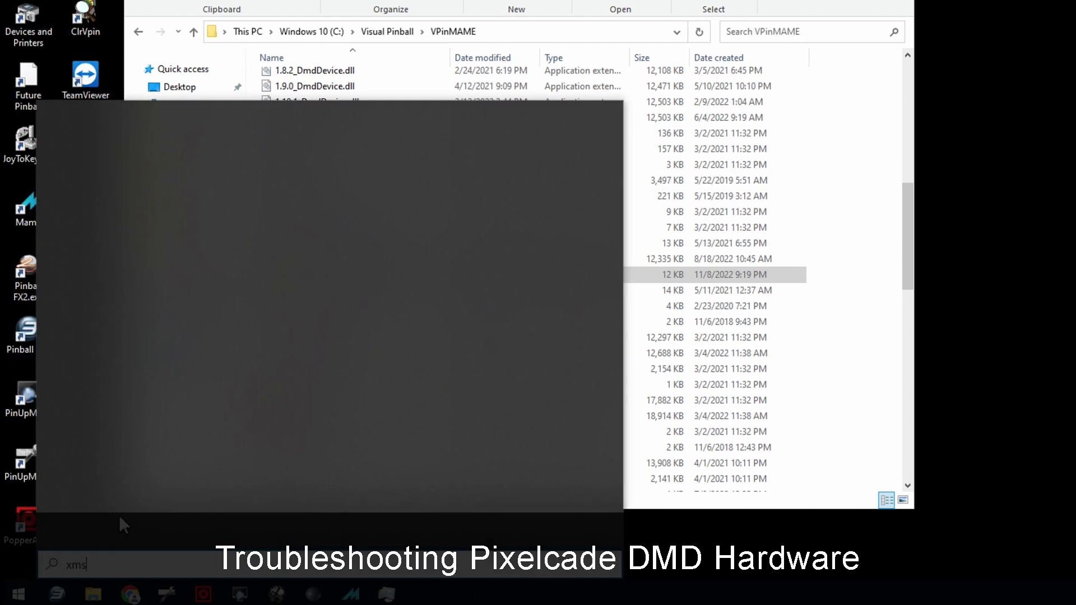
{"action": "type", "text": "cmd"}
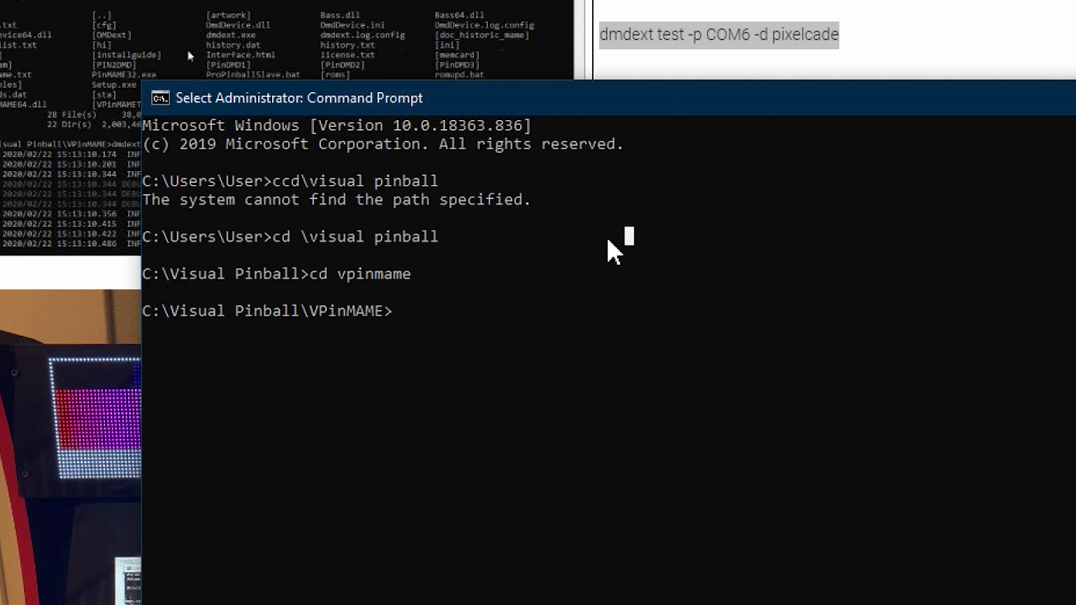
{"action": "type", "text": "dmd"}
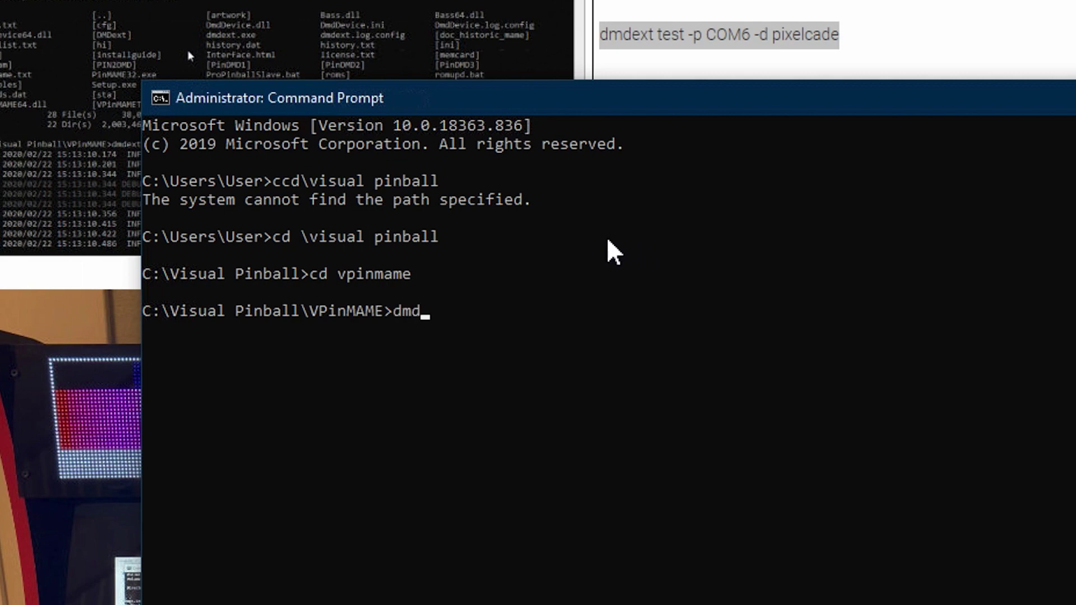
{"action": "type", "text": "ext test -p COM"}
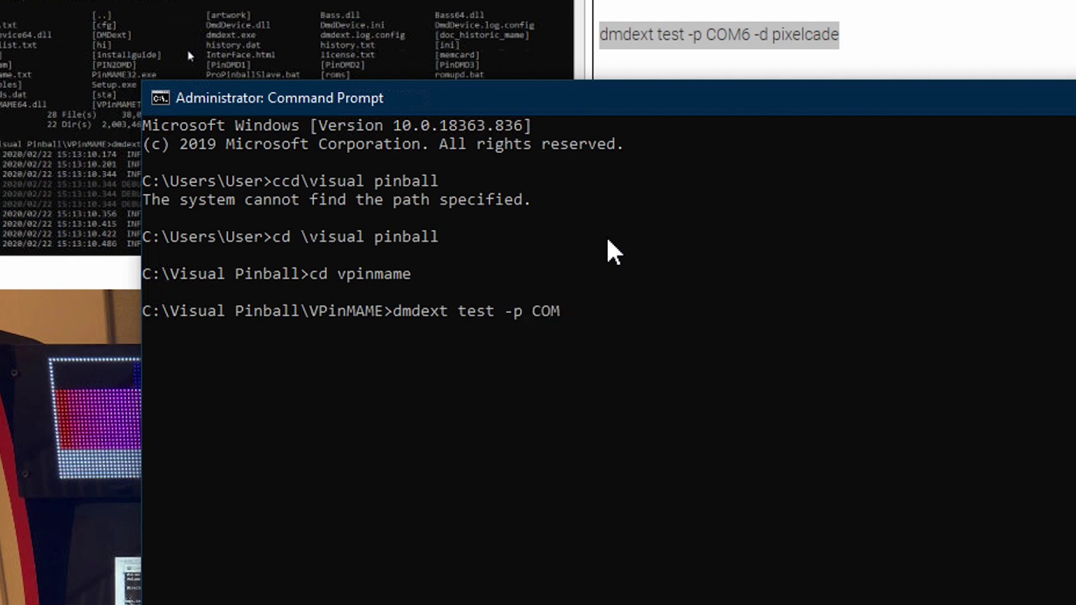
{"action": "type", "text": "6 -d pixelcade"}
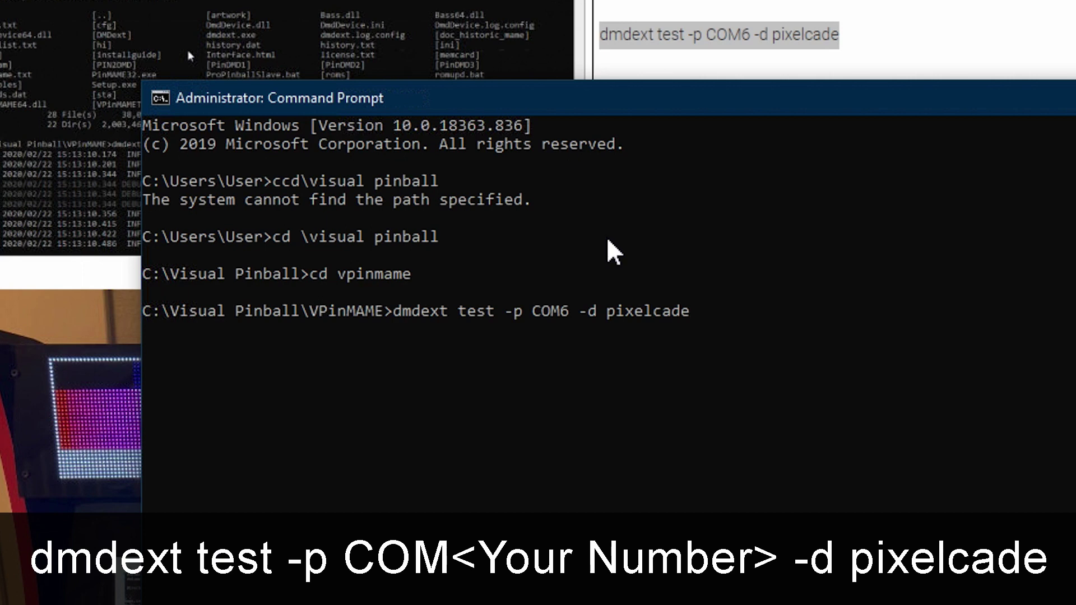
{"action": "key", "text": "Return"}
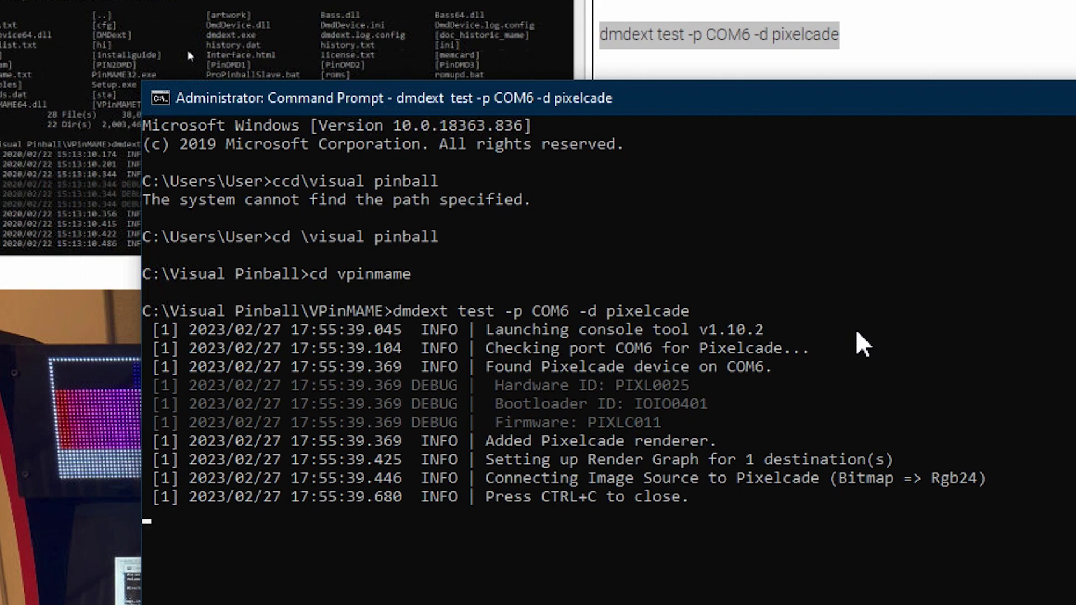
{"action": "left_click", "coordinate": [632, 421]}
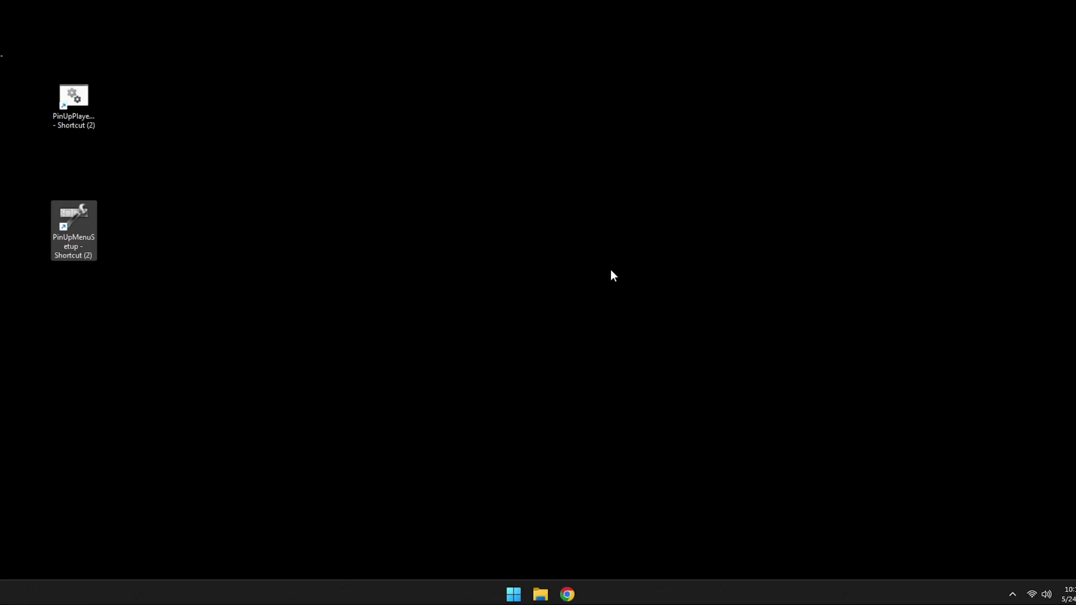